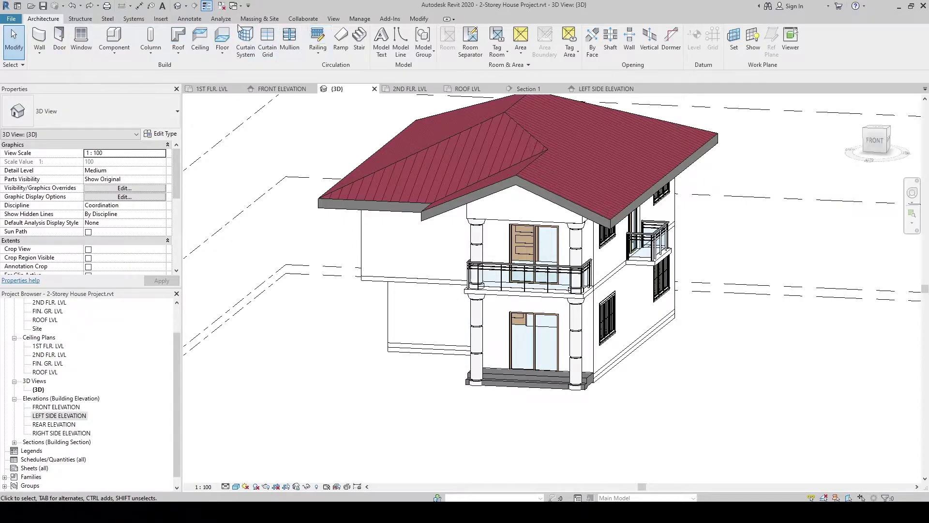
# Load the M_TV - Flat Screen and M_TV Stand families from the Furniture folder of the US Metric library
pyautogui.click(162, 20)
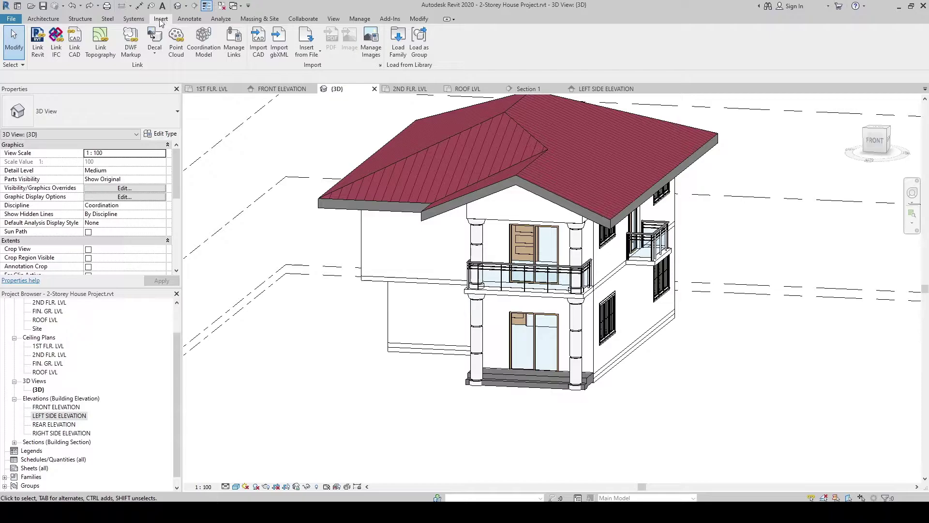
pyautogui.click(398, 49)
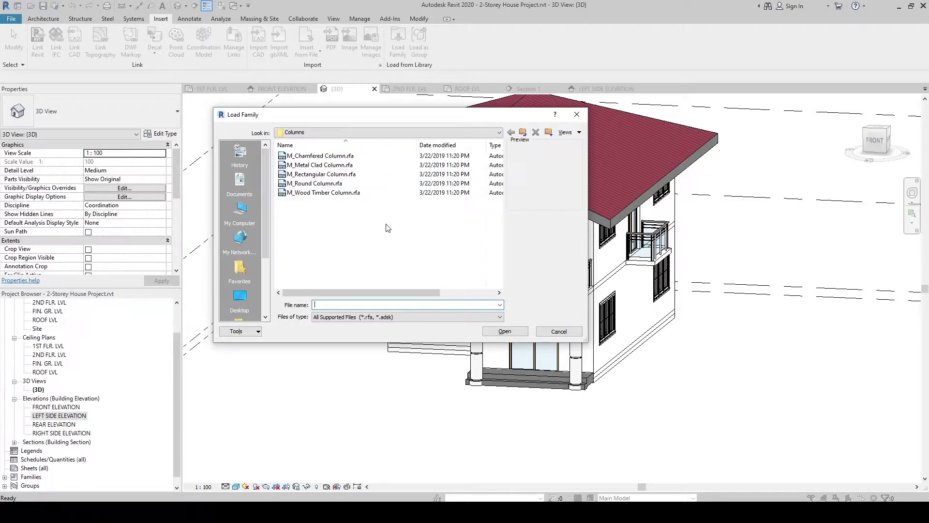
pyautogui.click(523, 133)
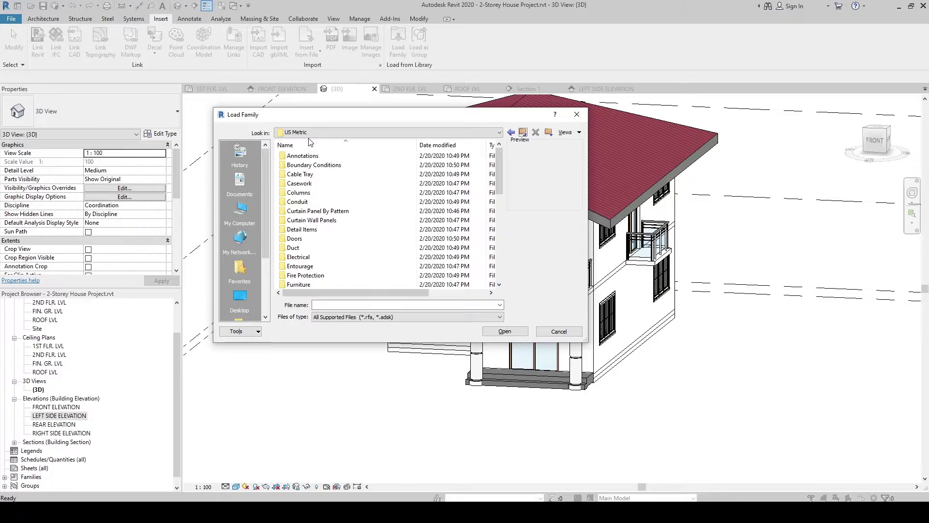
pyautogui.click(308, 285)
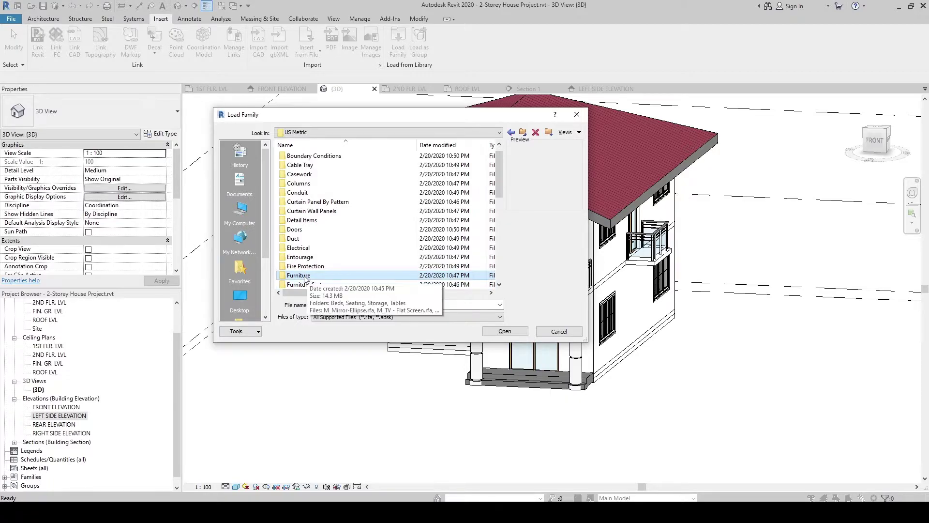
pyautogui.doubleClick(313, 276)
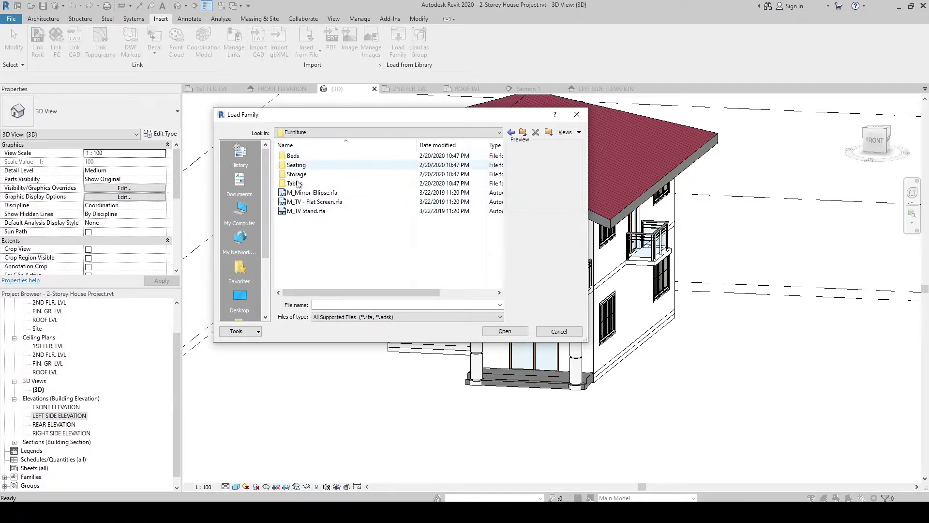
pyautogui.click(326, 206)
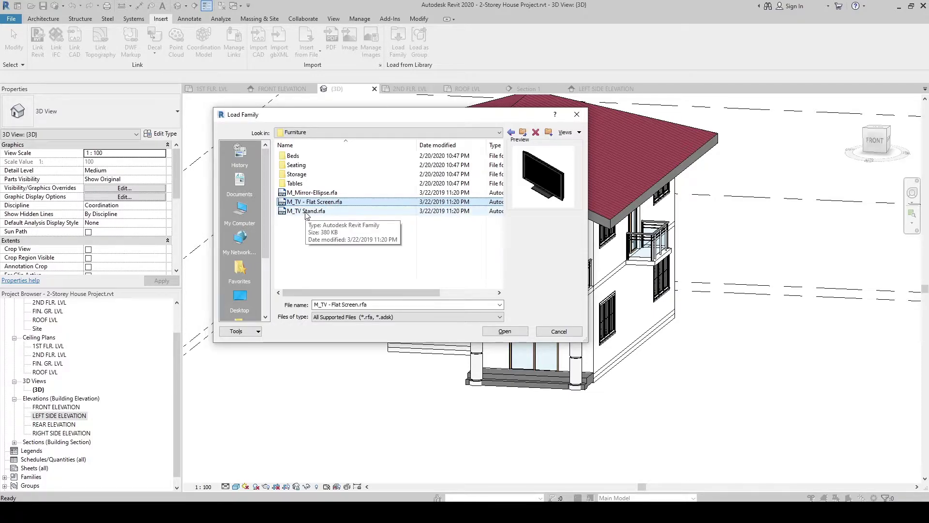
pyautogui.click(309, 212)
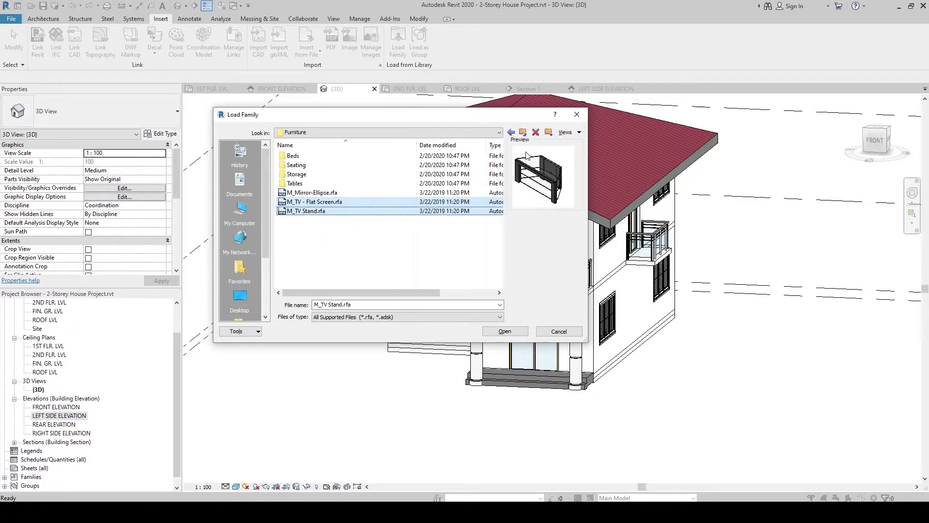
pyautogui.click(517, 334)
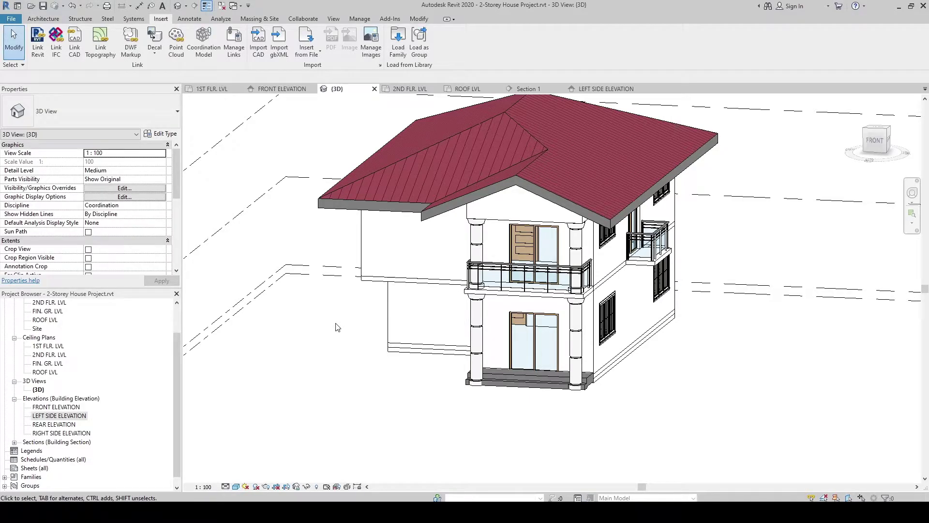
# Load the M_Bed-Standard family from the Beds folder of the furniture library
pyautogui.click(401, 54)
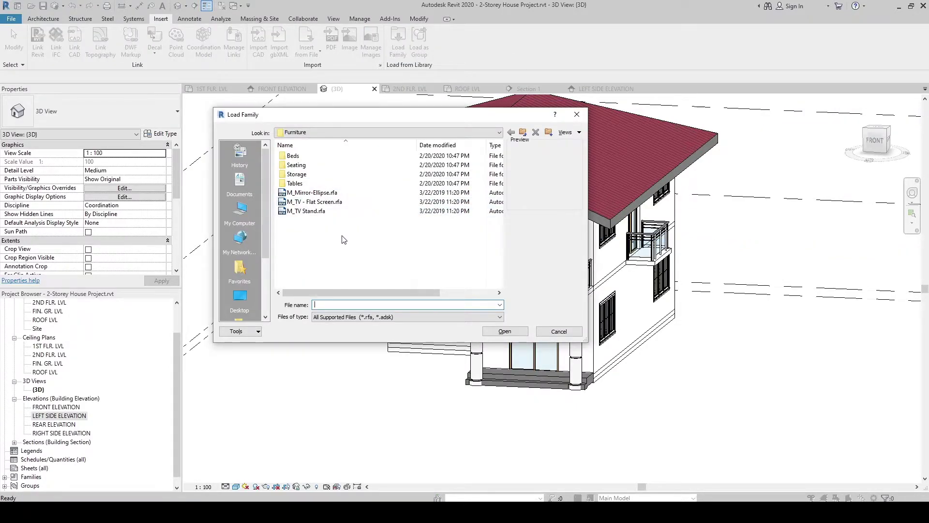
pyautogui.doubleClick(301, 157)
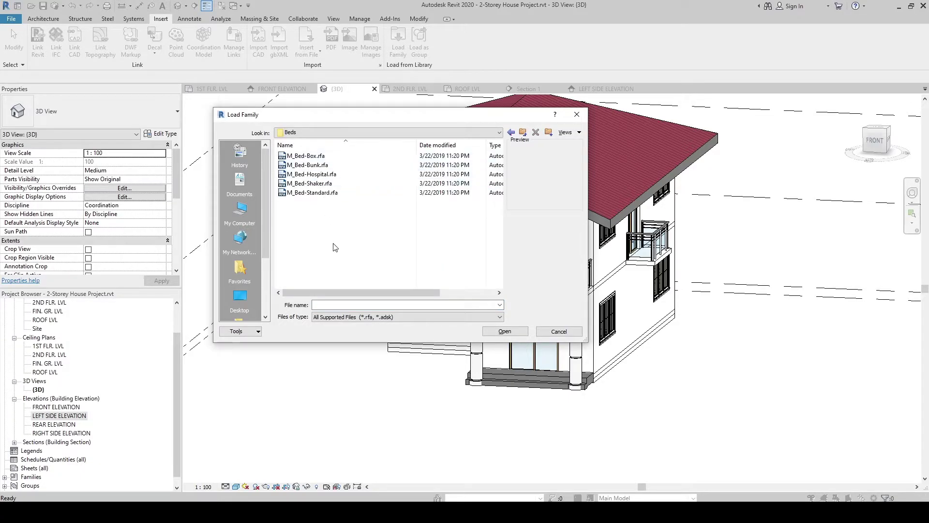
pyautogui.click(328, 192)
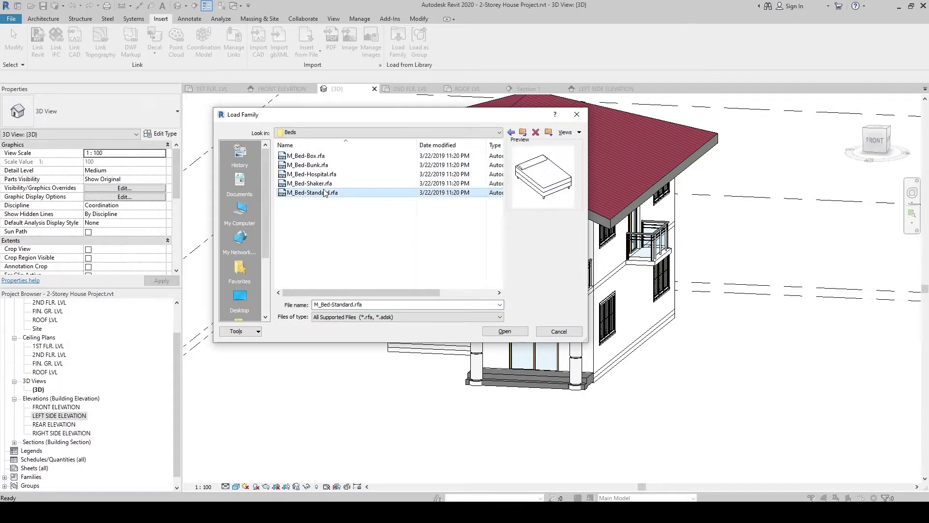
pyautogui.press('Up')
pyautogui.press('Up')
pyautogui.press('Up')
pyautogui.press('Up')
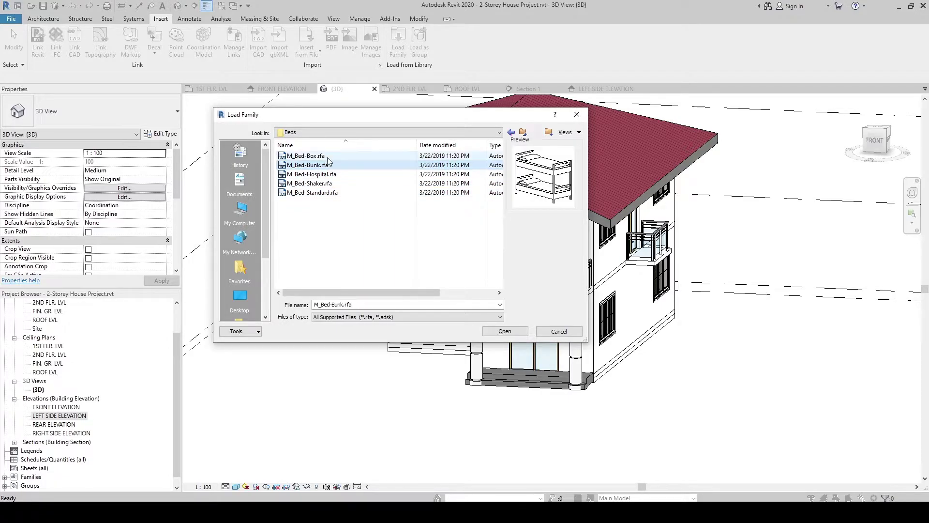
pyautogui.click(332, 193)
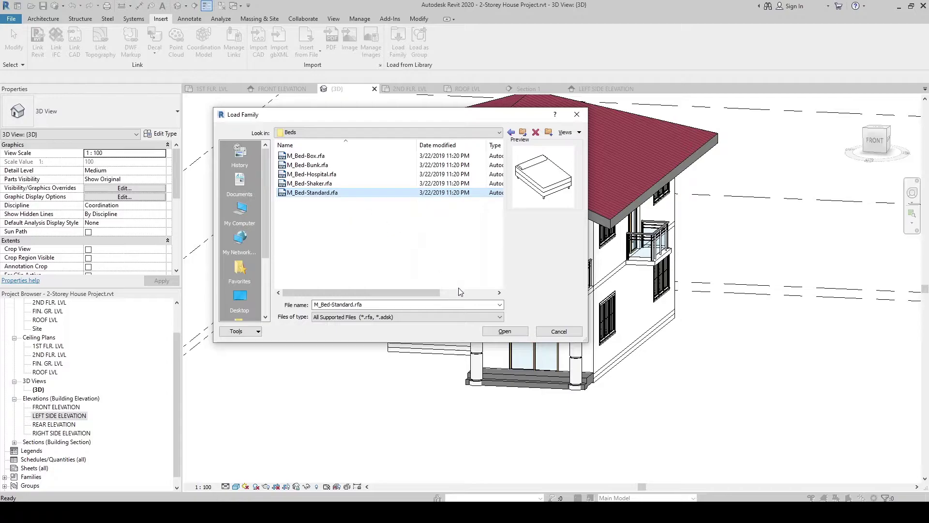
pyautogui.click(505, 331)
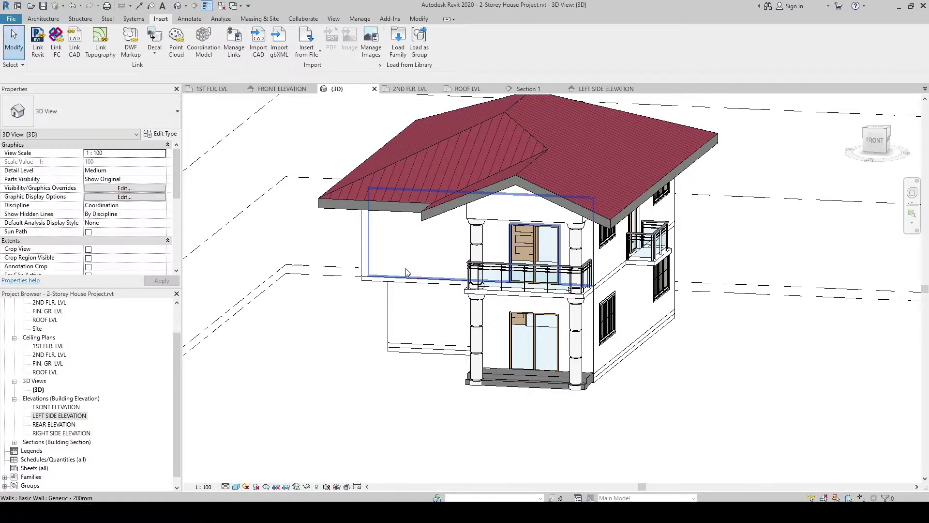
# Start loading another family and go back up to the Furniture folder
pyautogui.click(397, 57)
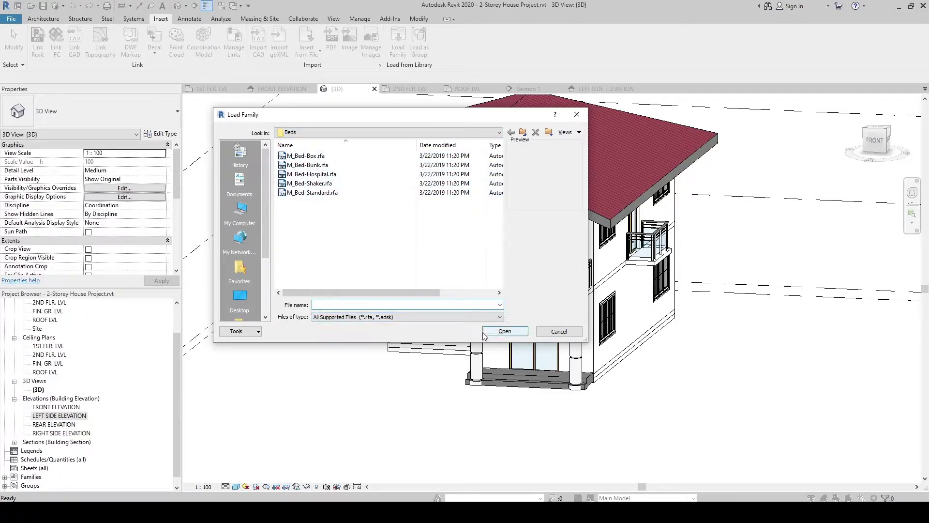
pyautogui.click(523, 132)
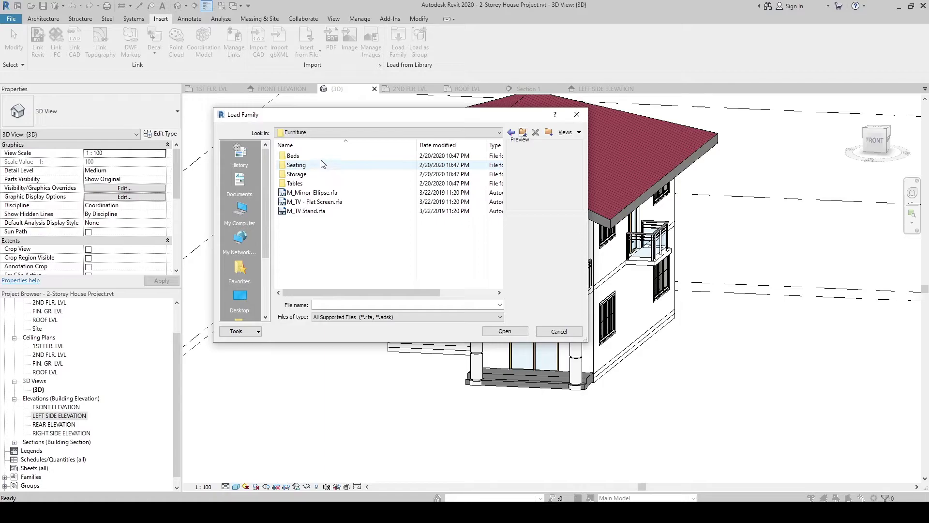
pyautogui.doubleClick(334, 155)
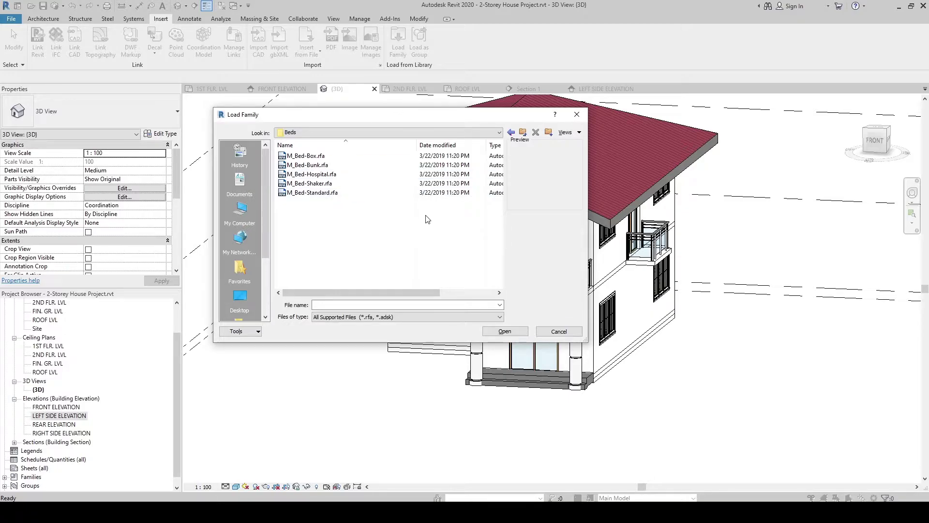
pyautogui.click(559, 331)
pyautogui.click(522, 132)
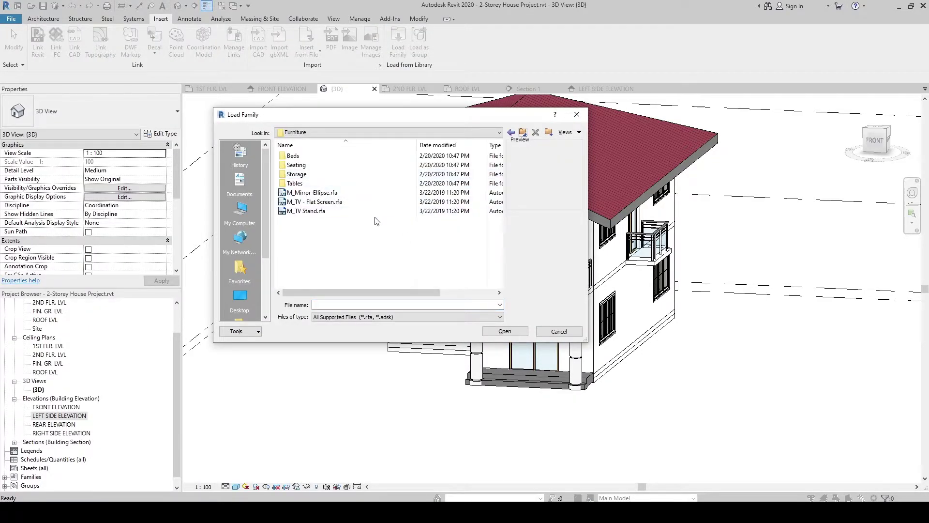
# Browse the Seating folder and preview its chair and sofa families
pyautogui.doubleClick(313, 167)
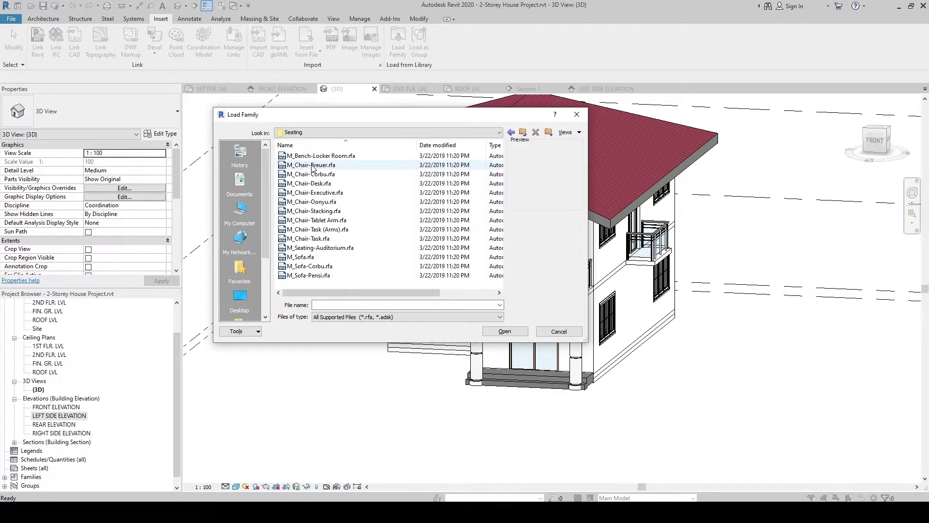
pyautogui.click(316, 164)
pyautogui.click(315, 174)
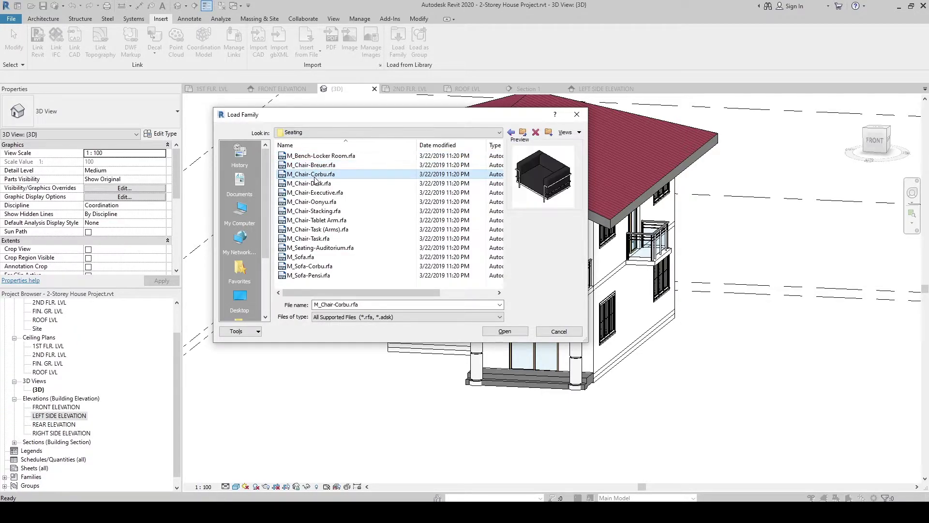
pyautogui.click(316, 183)
pyautogui.click(317, 176)
pyautogui.hscroll(1, 313, 202)
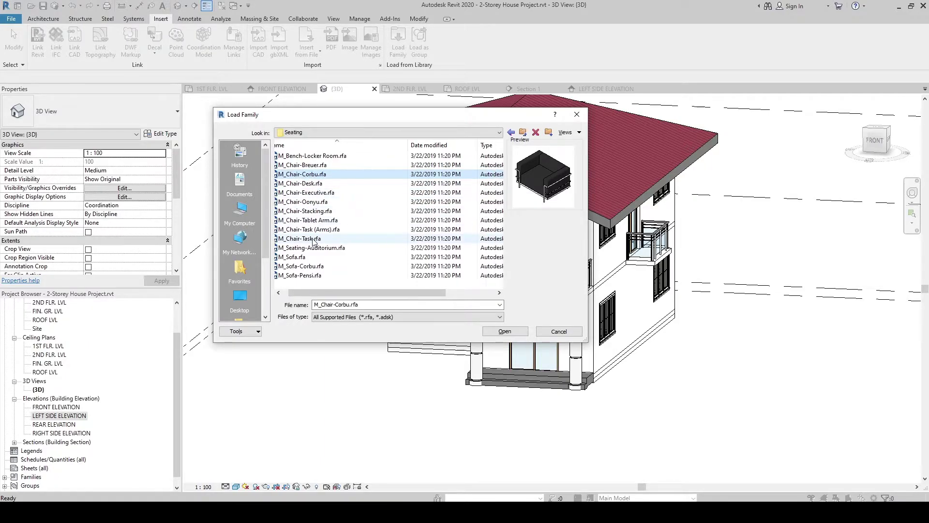
pyautogui.press('Down')
pyautogui.press('Down')
pyautogui.press('Down')
pyautogui.press('Down')
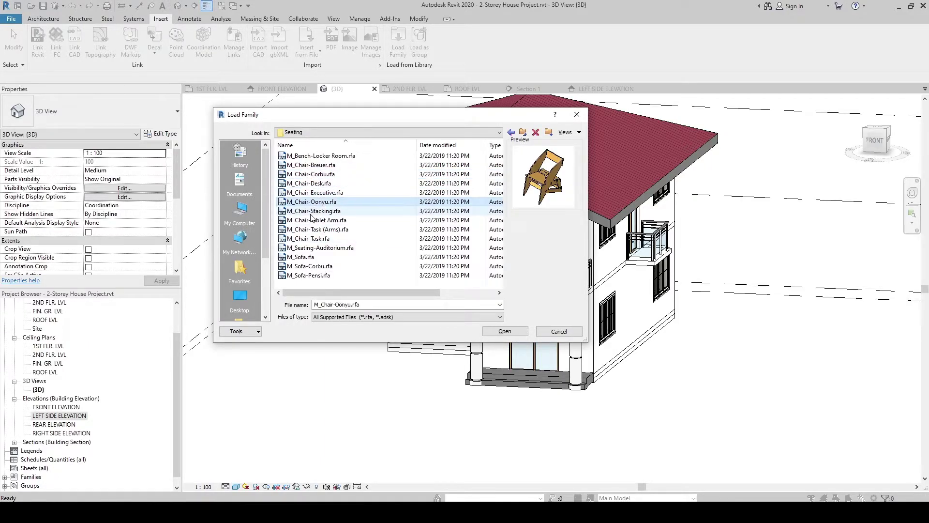
pyautogui.press('Down')
pyautogui.press('Down')
pyautogui.press('Down')
pyautogui.press('Down')
pyautogui.press('Down')
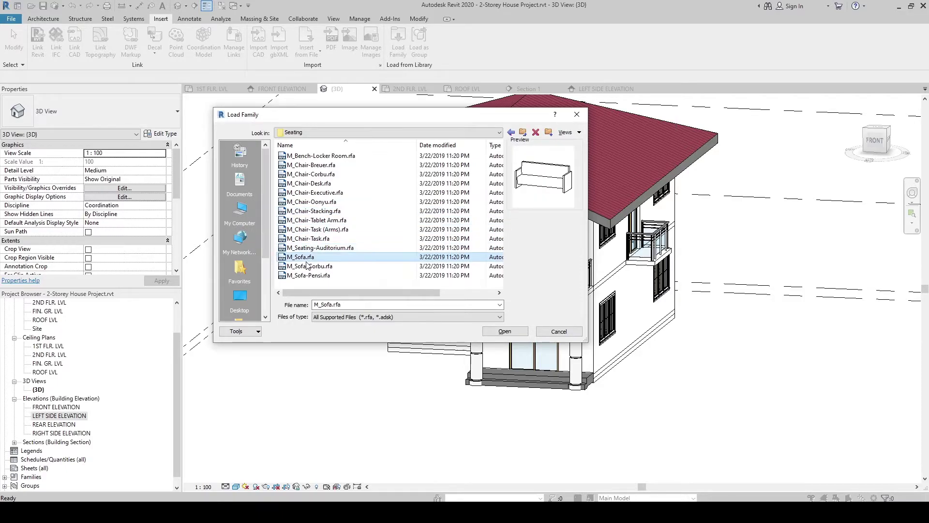
# Load the M_Sofa-Corbu and M_Chair-Corbu families together from the Seating folder
pyautogui.click(308, 267)
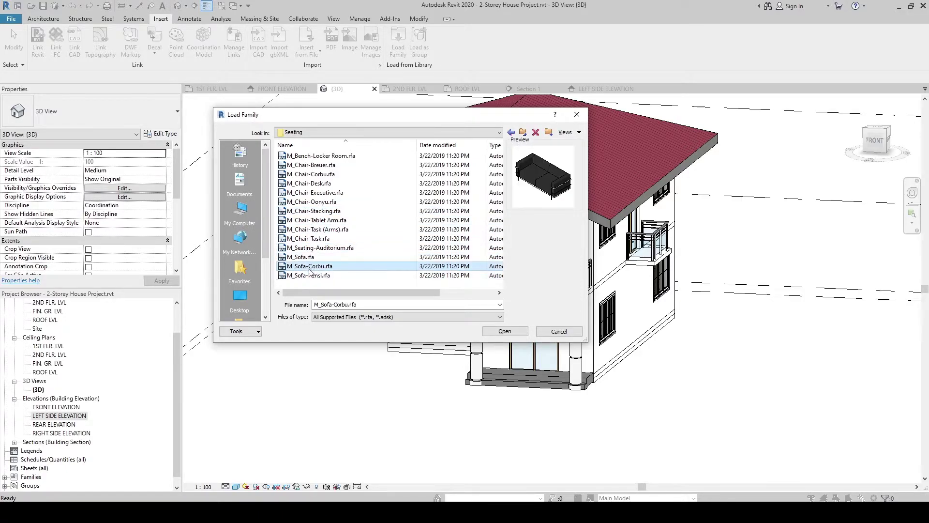
pyautogui.click(319, 175)
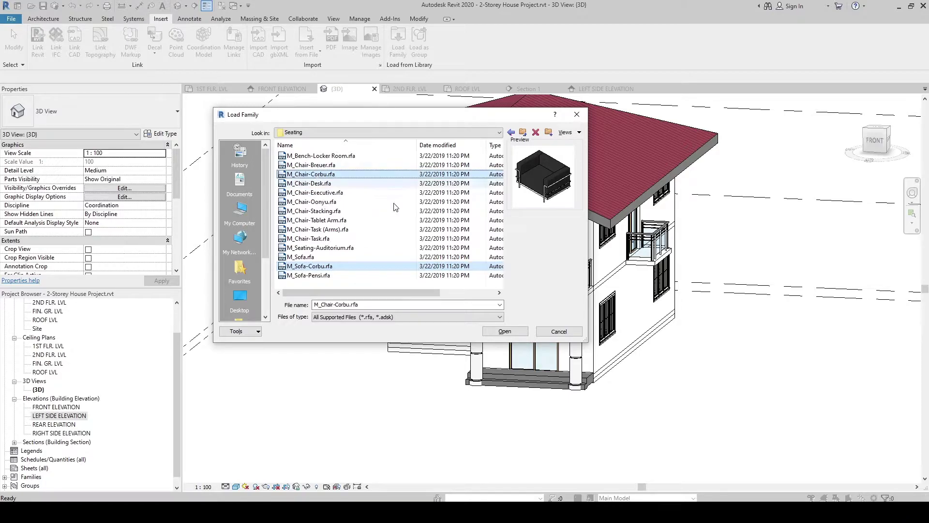
pyautogui.click(505, 332)
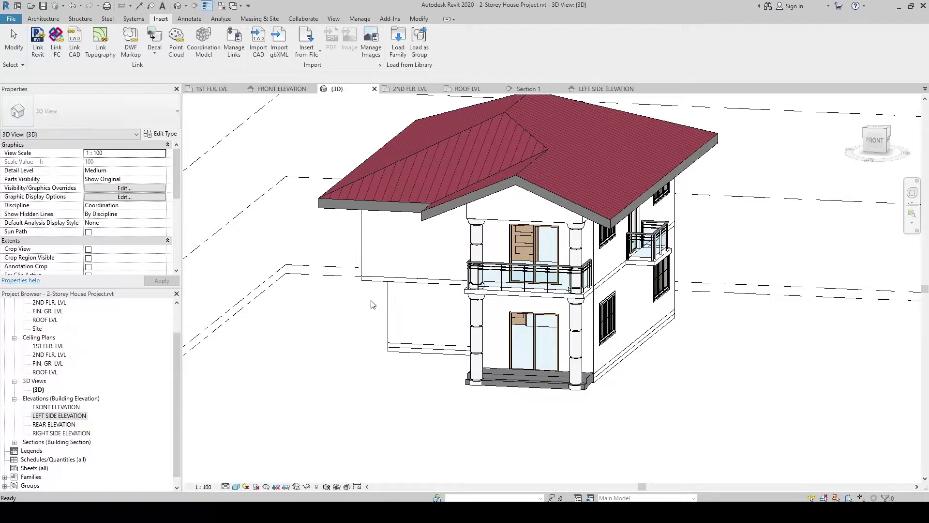
# Start loading another family and open the Tables folder of the furniture library
pyautogui.click(404, 54)
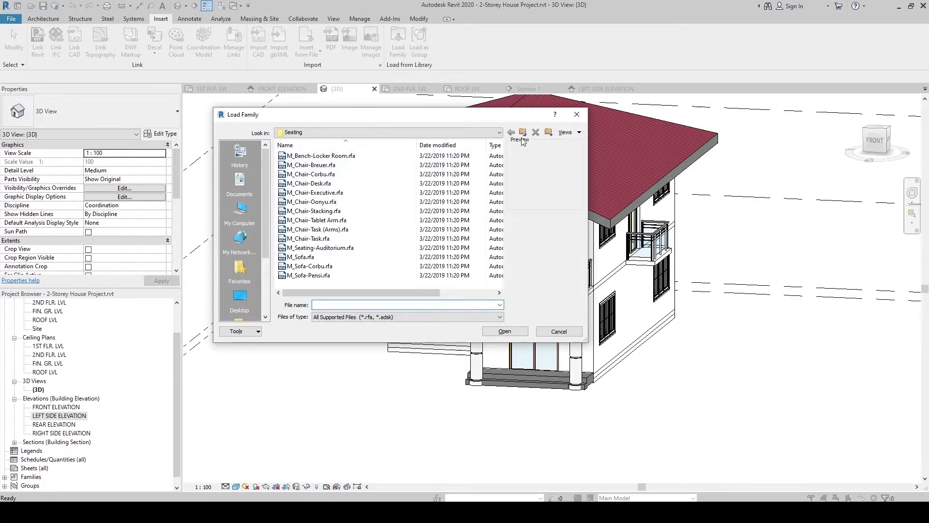
pyautogui.click(523, 134)
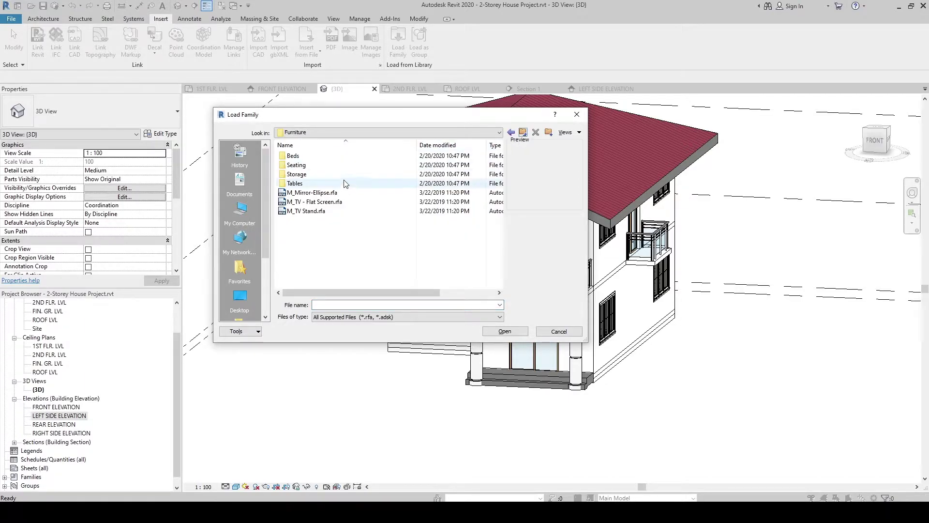
pyautogui.doubleClick(306, 184)
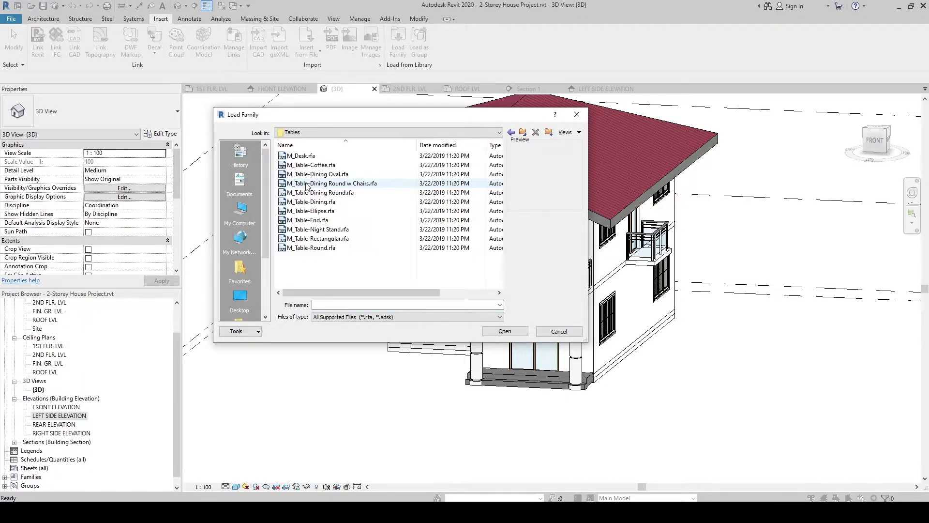
# Preview the desk, coffee, dining, ellipse, night stand, rectangular and round table families in the Tables folder
pyautogui.click(308, 155)
pyautogui.click(311, 165)
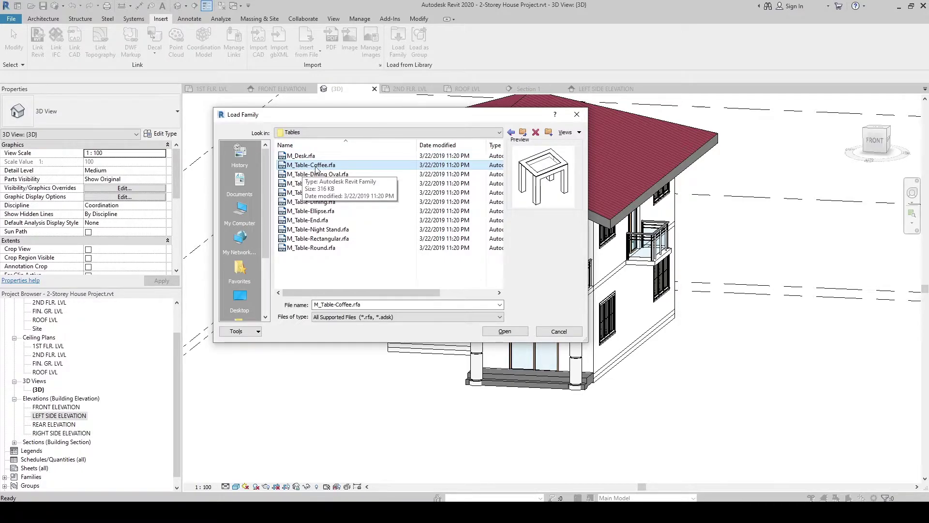
pyautogui.click(315, 174)
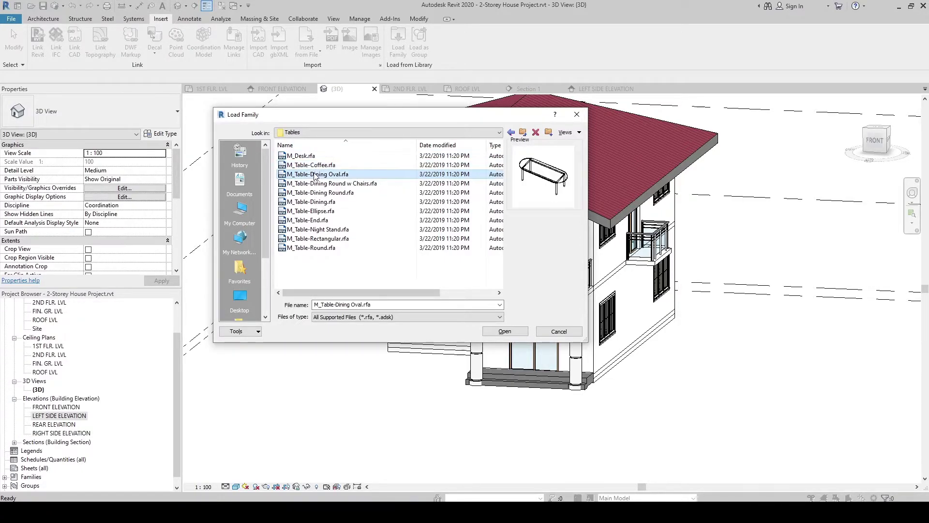
pyautogui.click(314, 184)
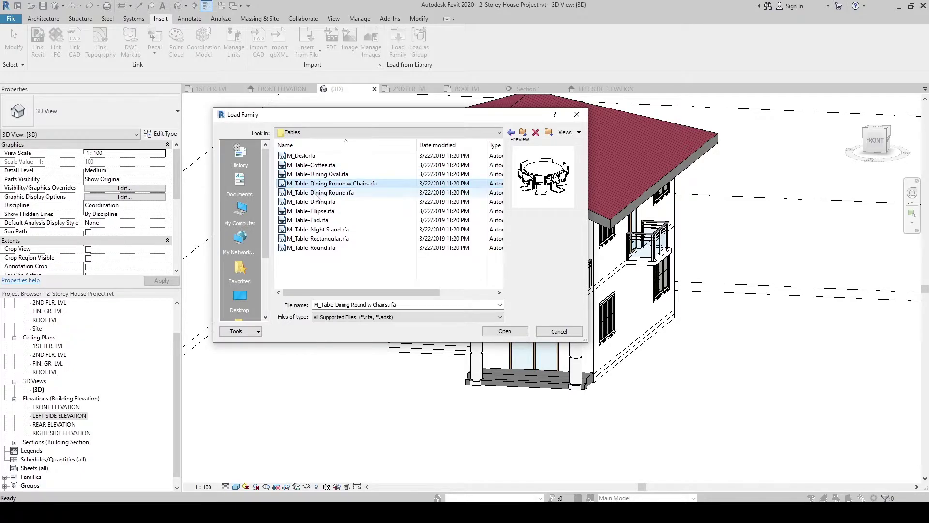
pyautogui.click(314, 193)
pyautogui.click(308, 185)
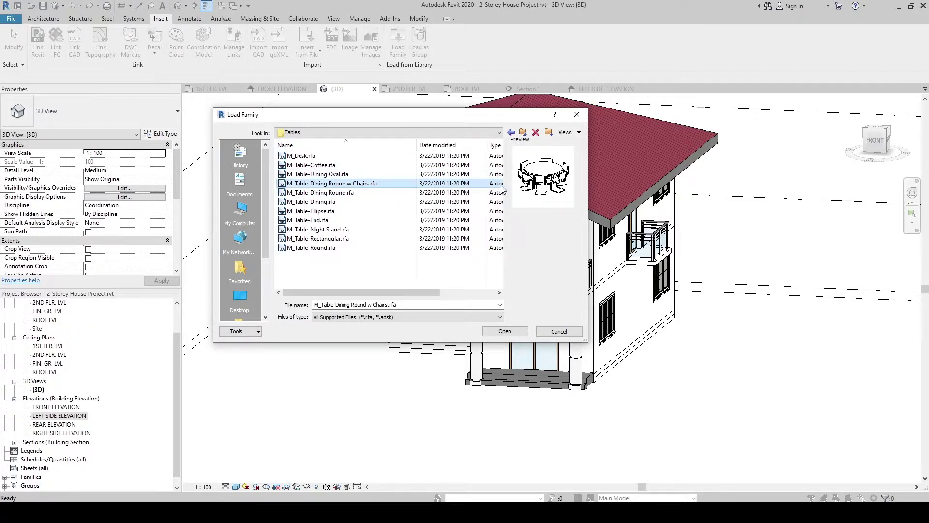
pyautogui.click(317, 202)
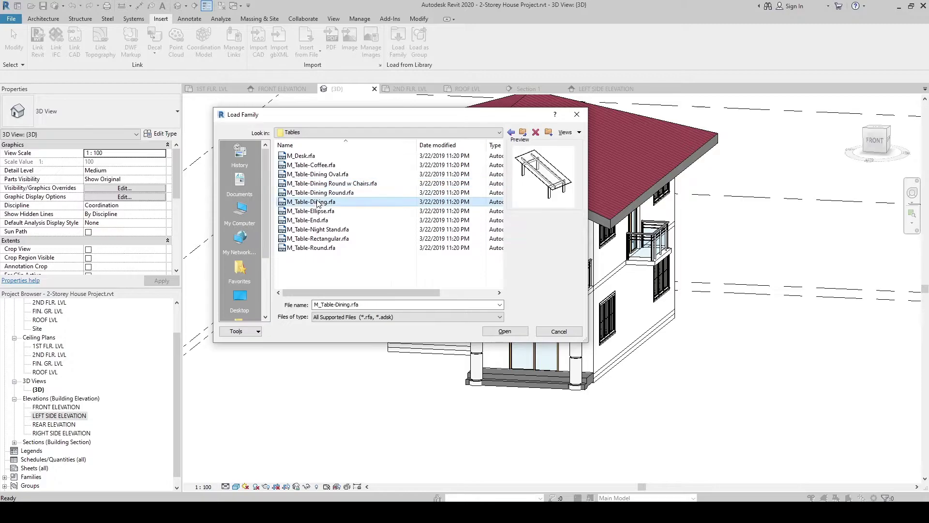
pyautogui.click(315, 211)
pyautogui.click(315, 230)
pyautogui.click(315, 239)
pyautogui.click(314, 248)
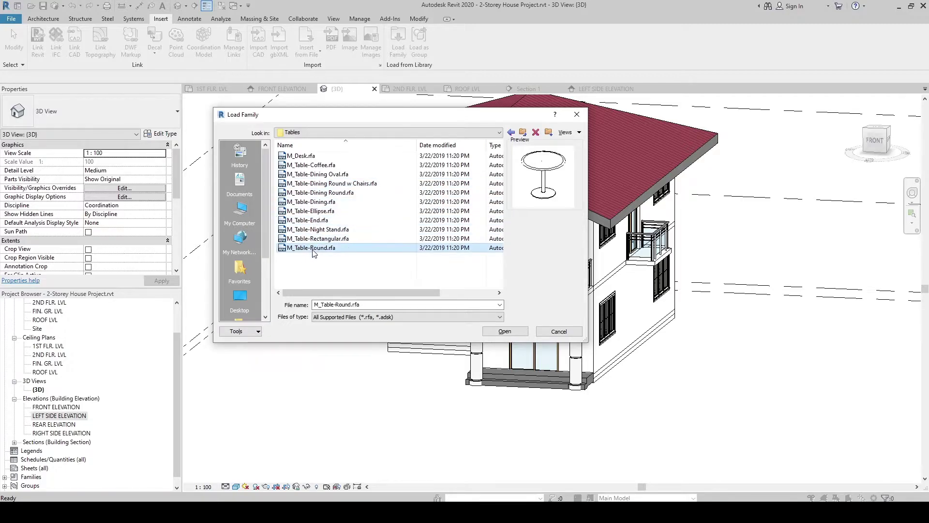
# Load the M_Table-Dining Round w Chairs and M_Table-Coffee families together from the Tables folder
pyautogui.click(296, 185)
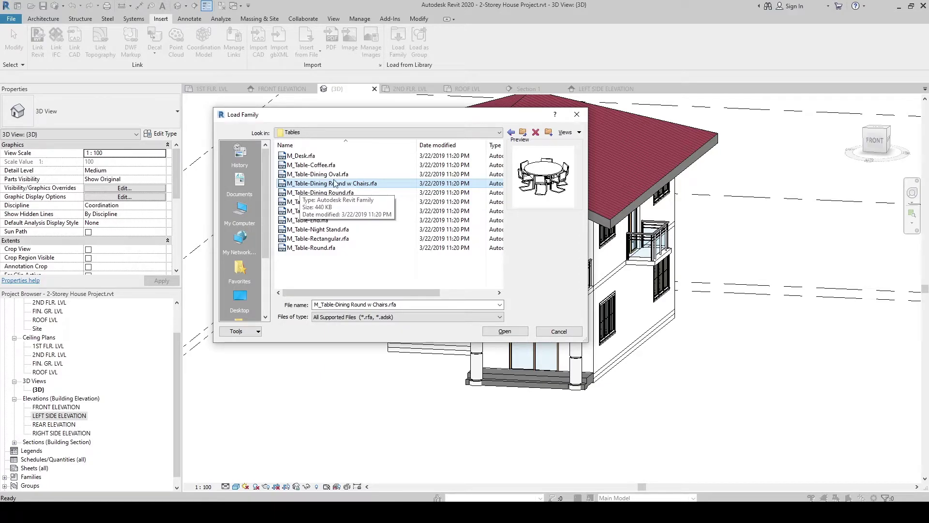
pyautogui.click(304, 165)
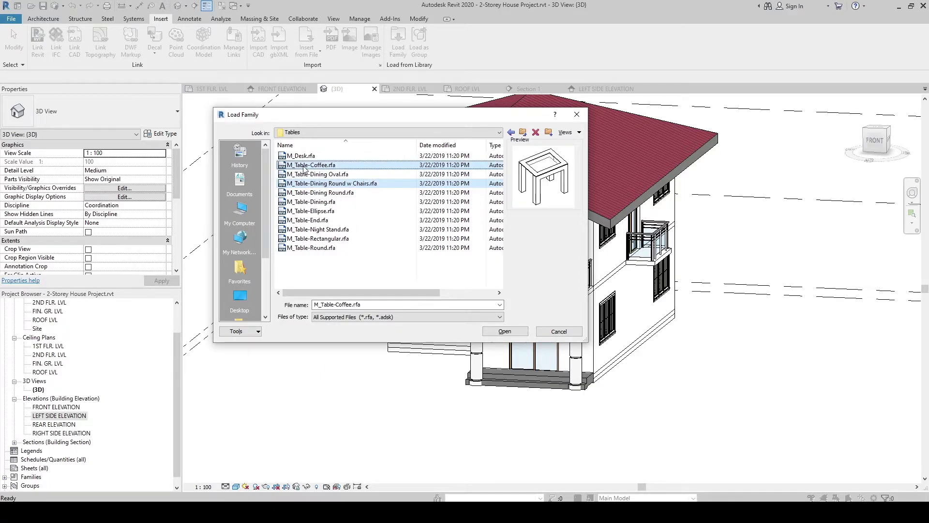
pyautogui.click(498, 333)
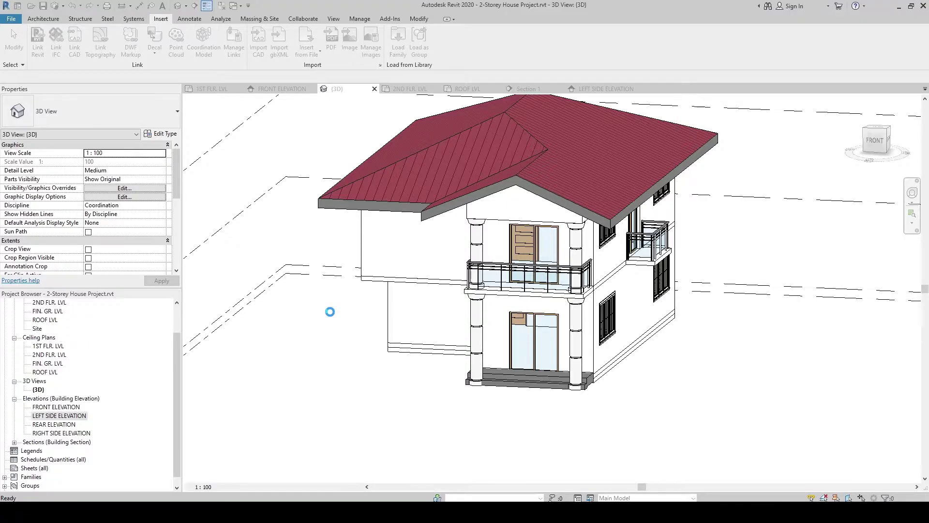
# Start loading another family and open the Plumbing folder of the US Metric library
pyautogui.click(397, 41)
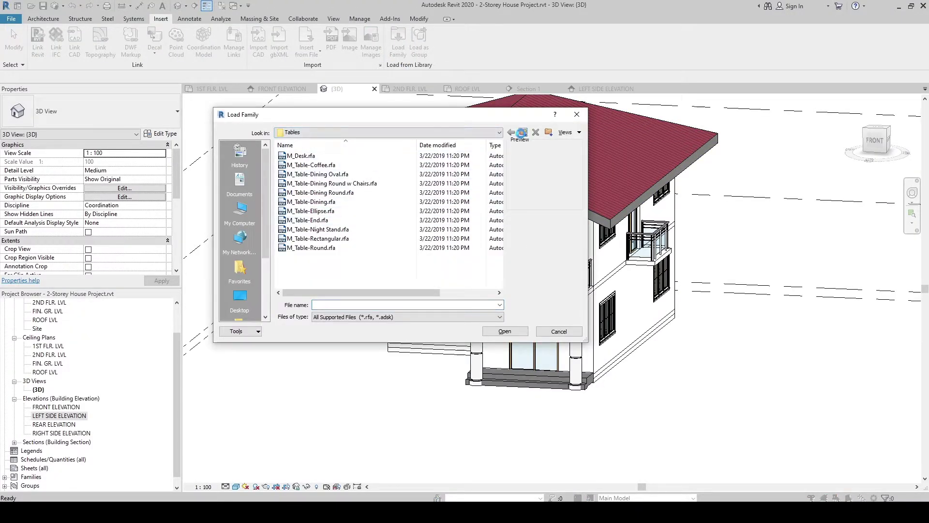
pyautogui.click(523, 132)
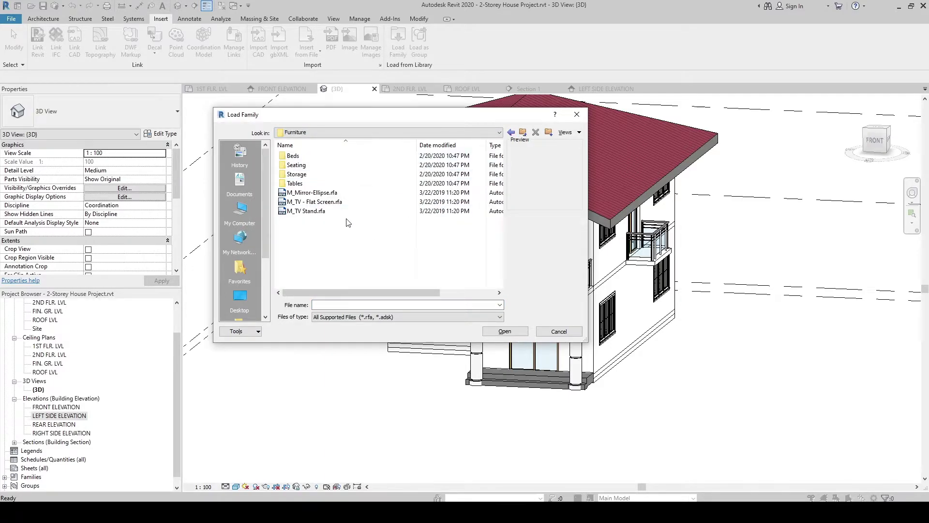
pyautogui.click(523, 132)
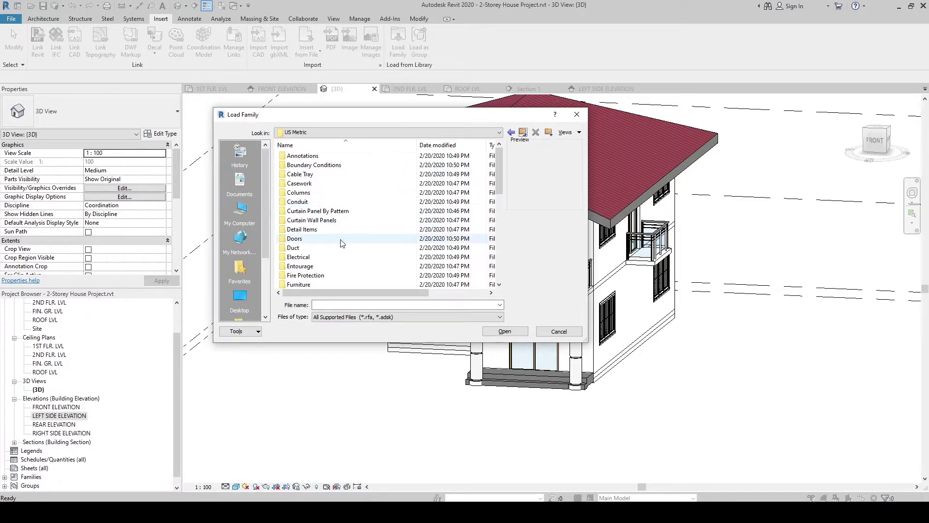
pyautogui.scroll(-3, 342, 243)
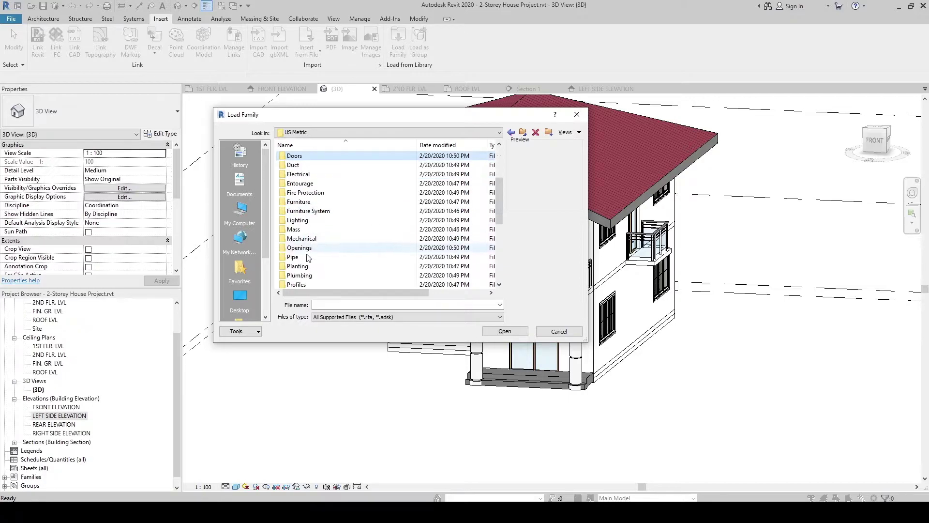
pyautogui.scroll(-1, 306, 259)
pyautogui.doubleClick(305, 249)
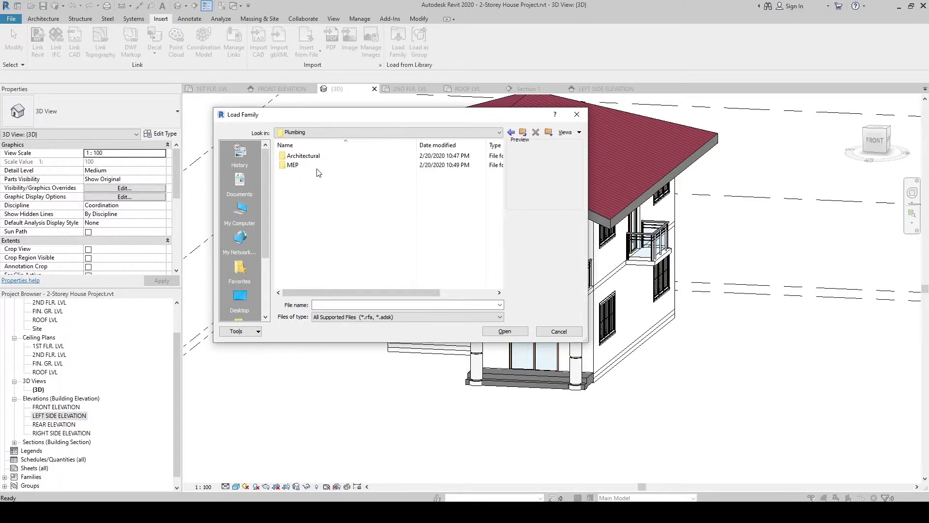
# Compare the Architectural and MEP subfolders of the Plumbing library
pyautogui.click(302, 156)
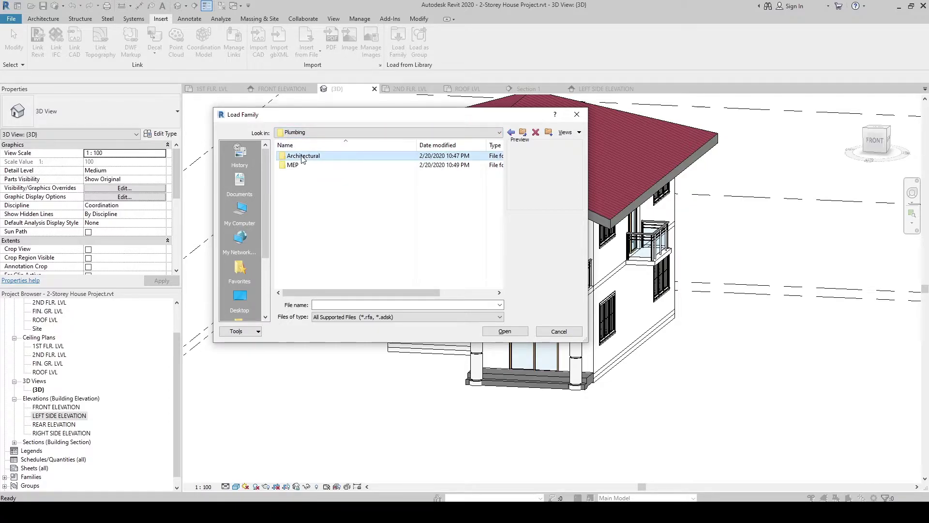
pyautogui.click(306, 166)
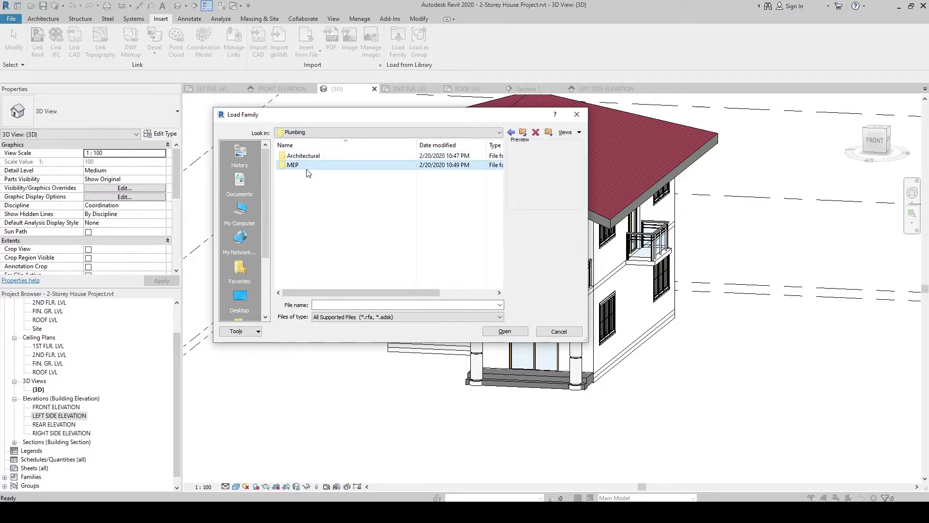
pyautogui.click(294, 158)
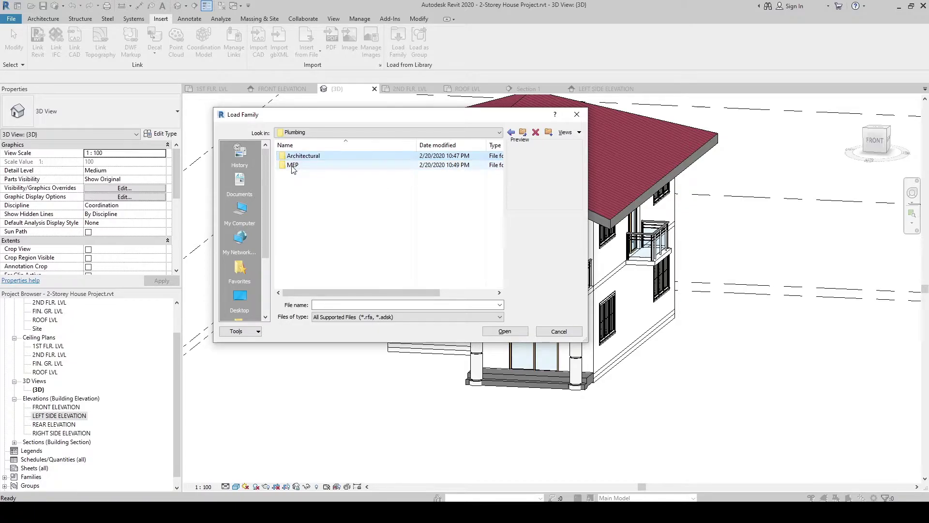
pyautogui.click(305, 167)
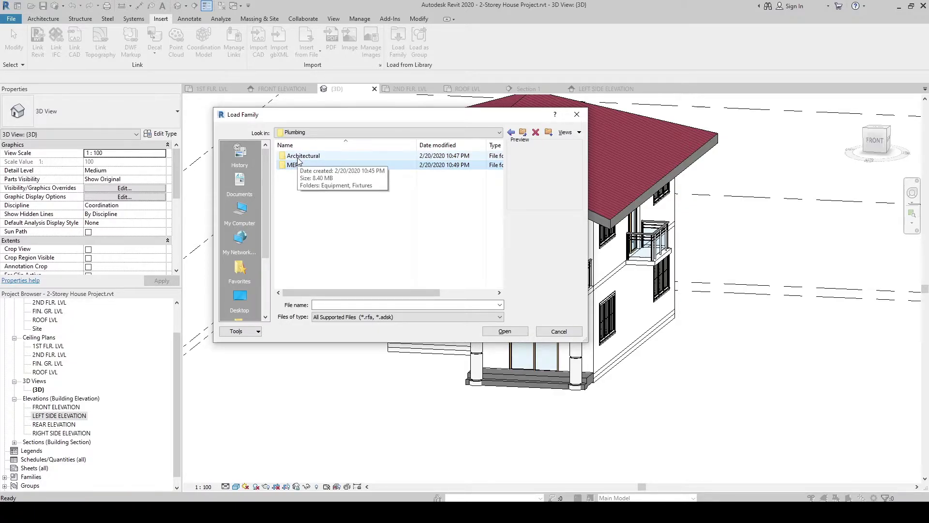
pyautogui.click(297, 158)
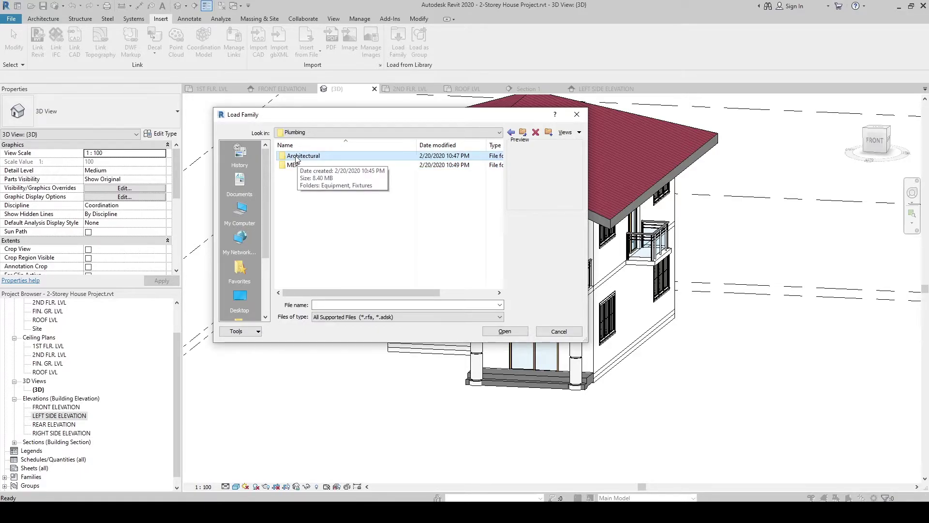
pyautogui.click(298, 167)
pyautogui.click(298, 158)
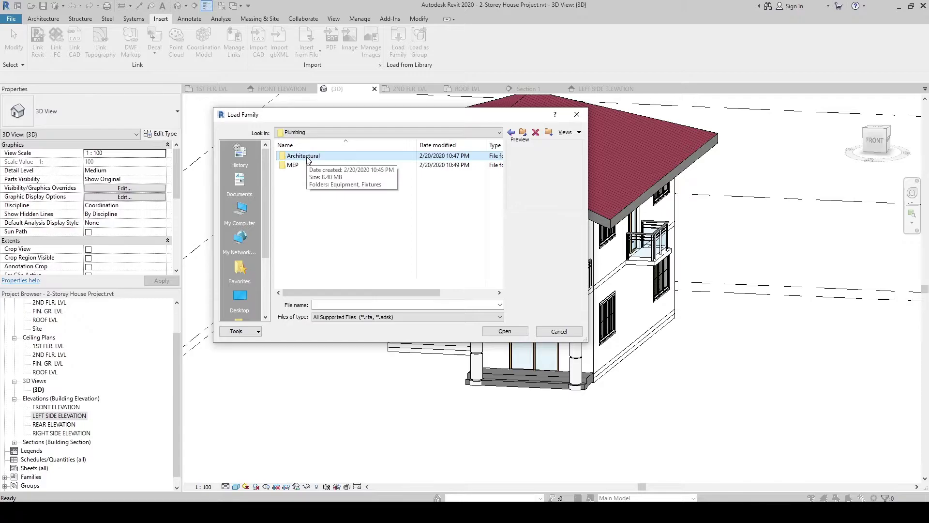
pyautogui.click(296, 165)
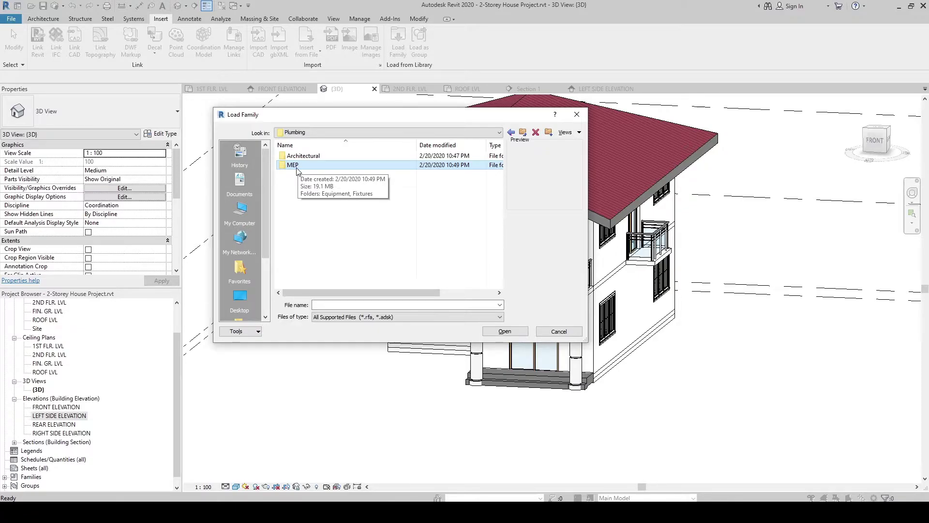
pyautogui.click(300, 157)
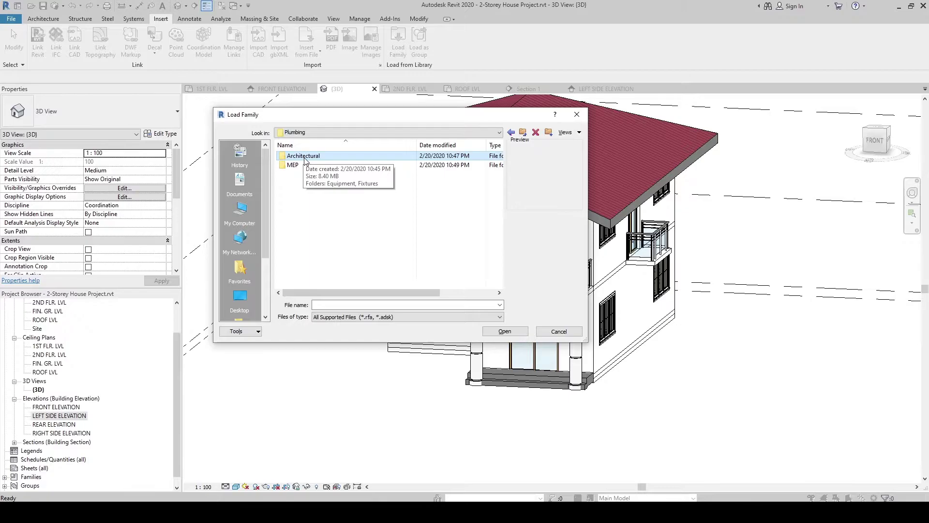
pyautogui.click(295, 168)
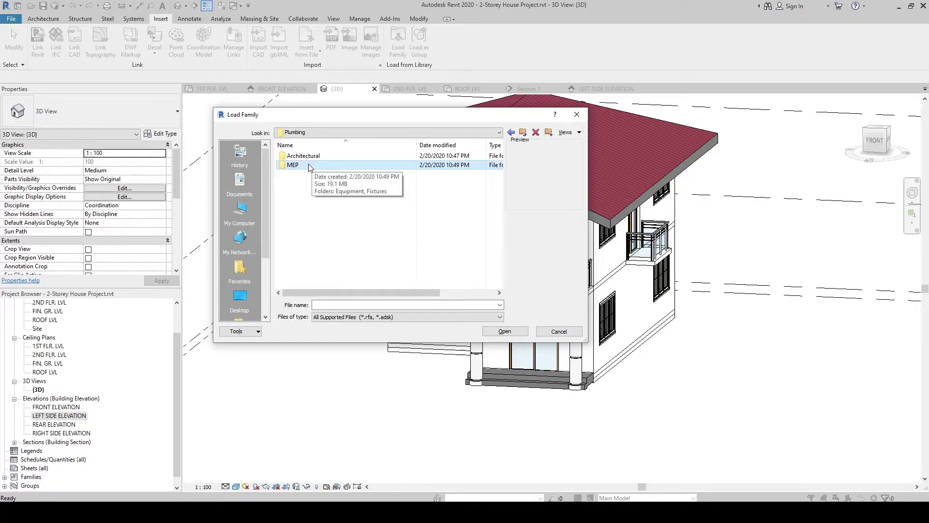
# Open the Lavatories folder under the MEP plumbing fixtures
pyautogui.doubleClick(309, 165)
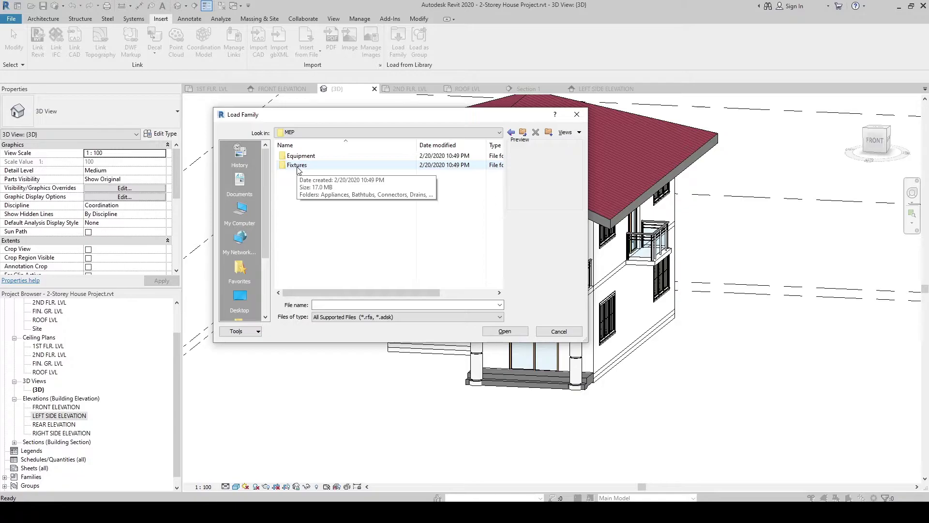
pyautogui.doubleClick(297, 165)
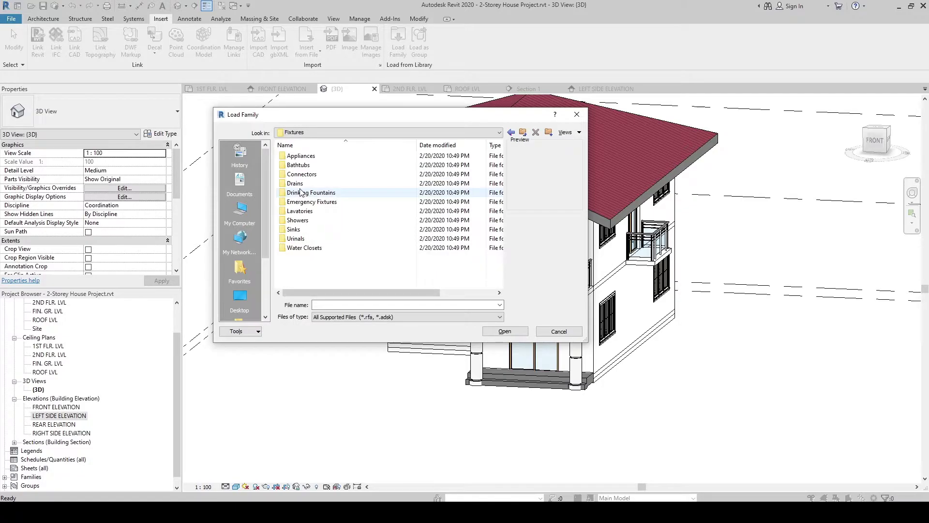
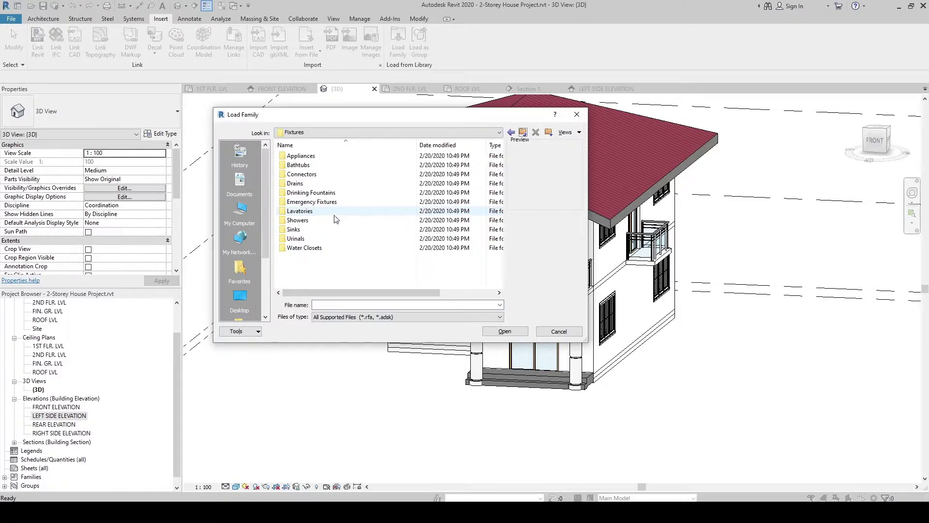
pyautogui.doubleClick(312, 209)
# Preview the lavatory families and load M_Lavatory - Rectangular into the project
pyautogui.press('Down')
pyautogui.press('Down')
pyautogui.press('Down')
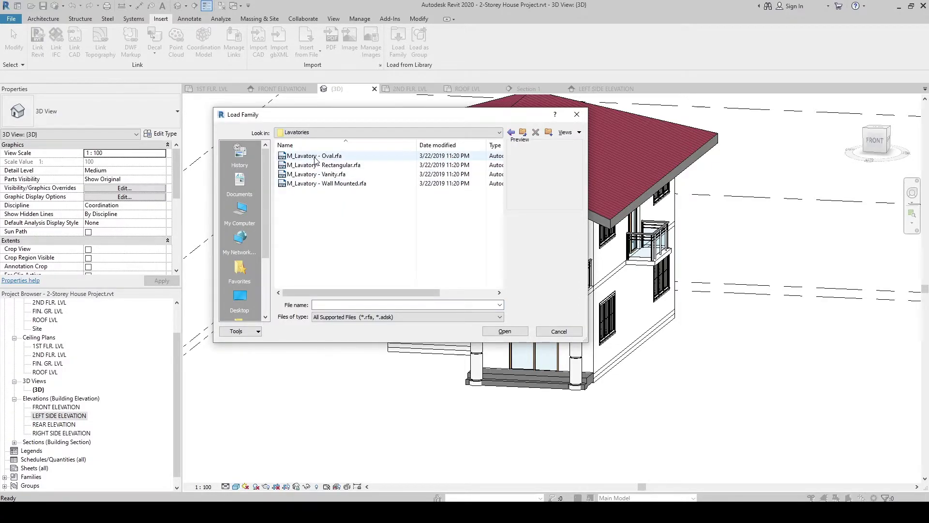
pyautogui.press('Down')
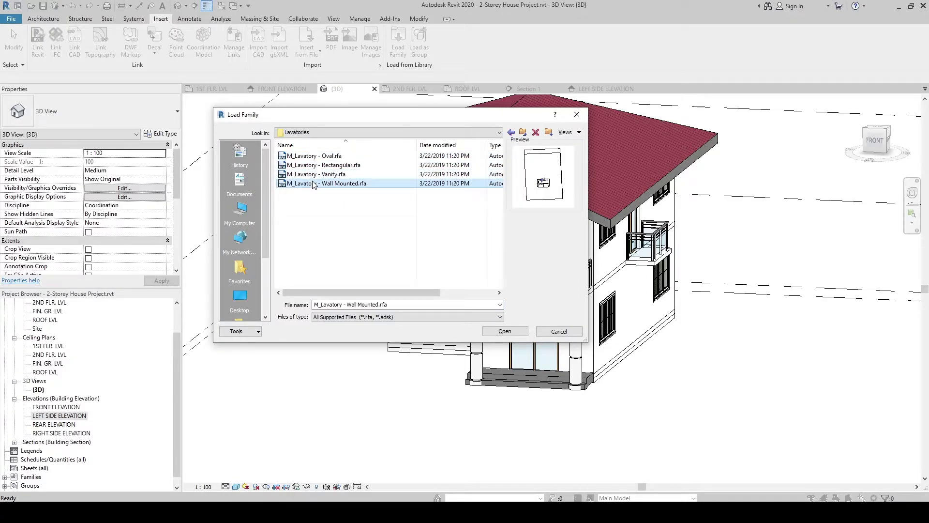
pyautogui.press('Up')
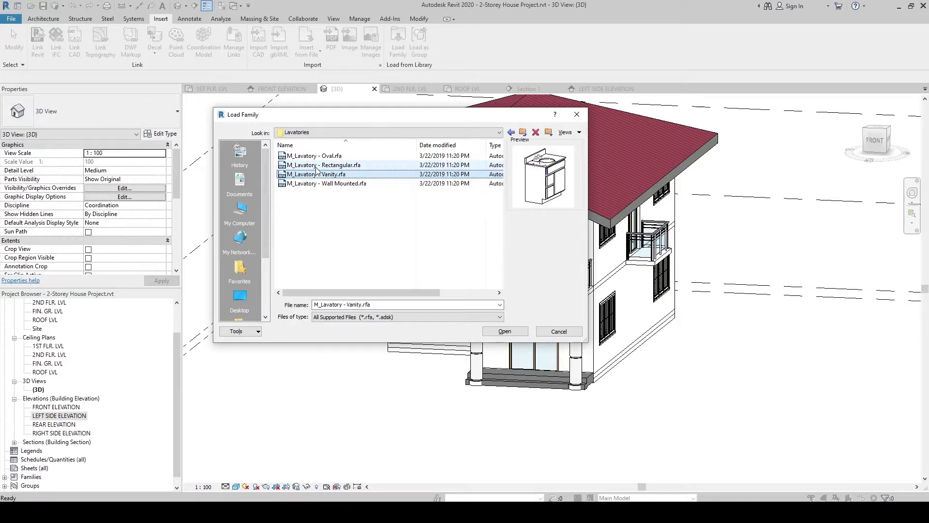
pyautogui.press('Up')
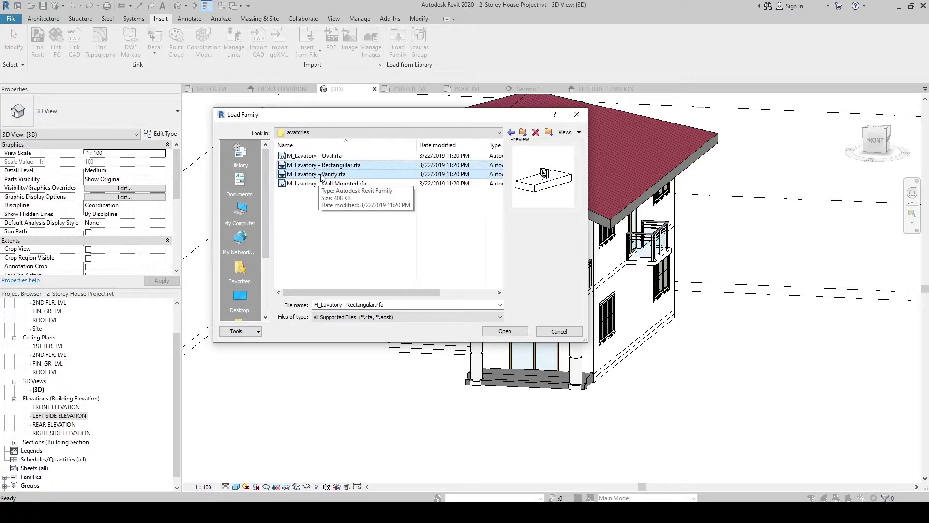
pyautogui.click(505, 332)
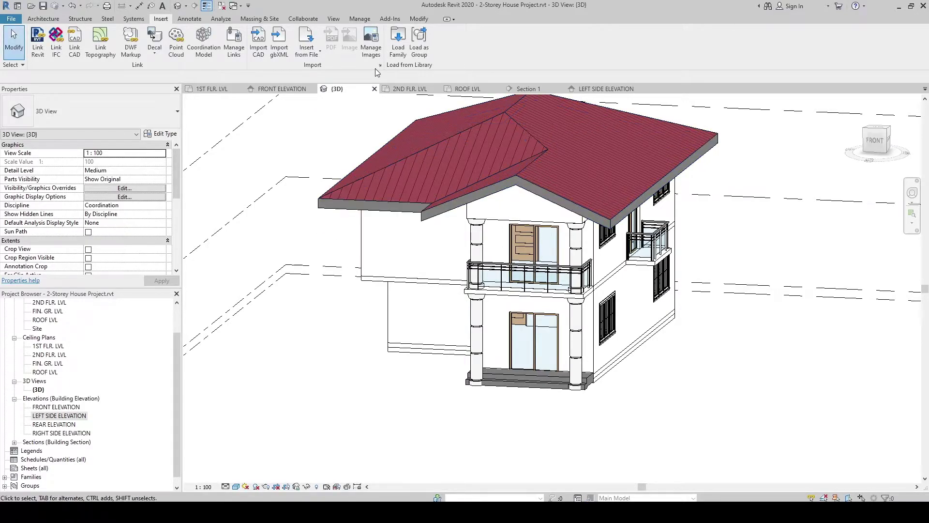
# Start loading another family and preview the pipe connector families in the Connectors folder of the MEP plumbing fixtures
pyautogui.click(406, 56)
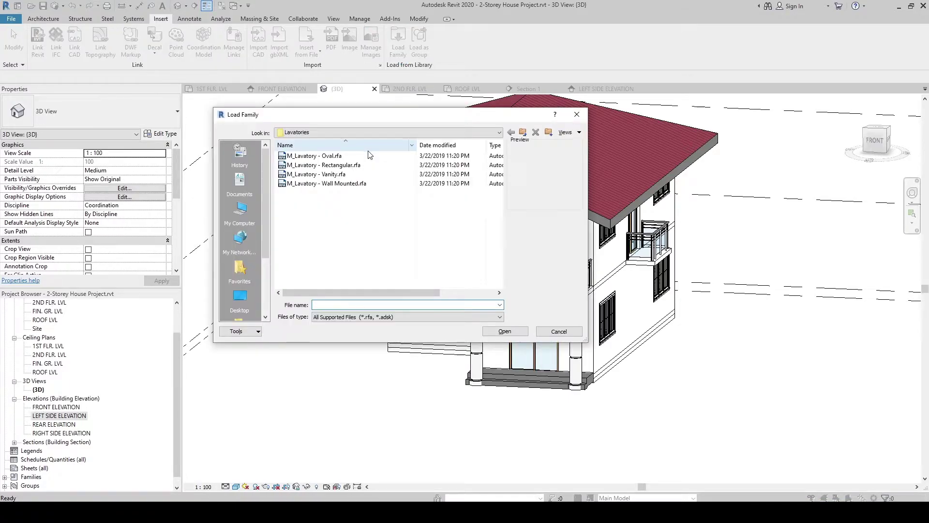
pyautogui.click(523, 132)
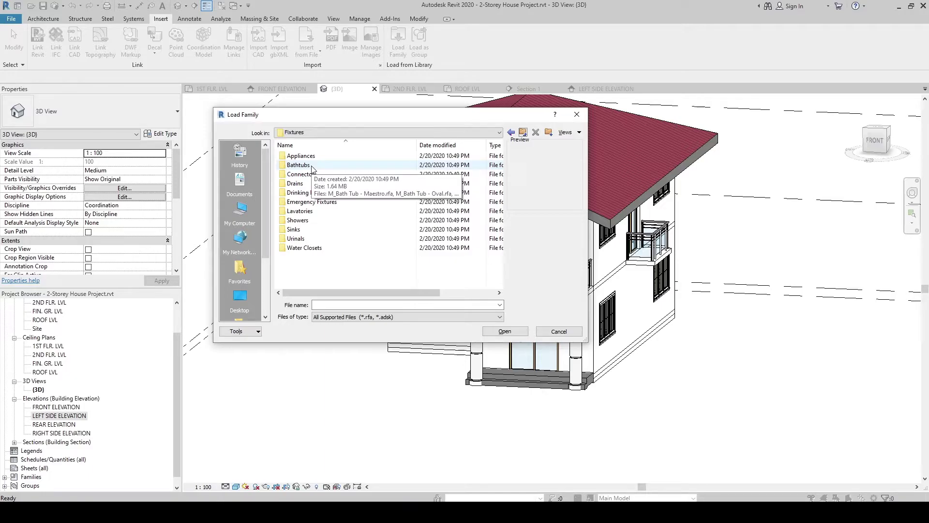
pyautogui.click(306, 176)
pyautogui.doubleClick(306, 177)
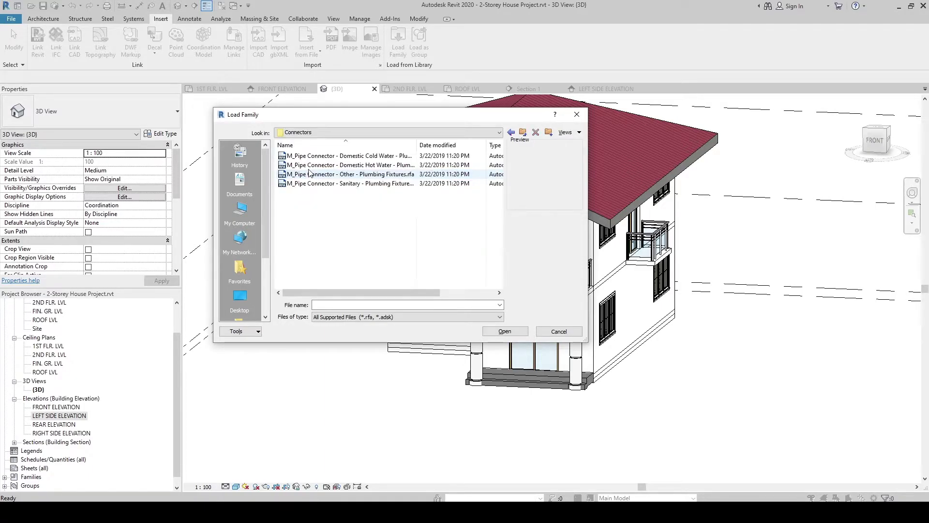
pyautogui.click(310, 165)
pyautogui.click(313, 184)
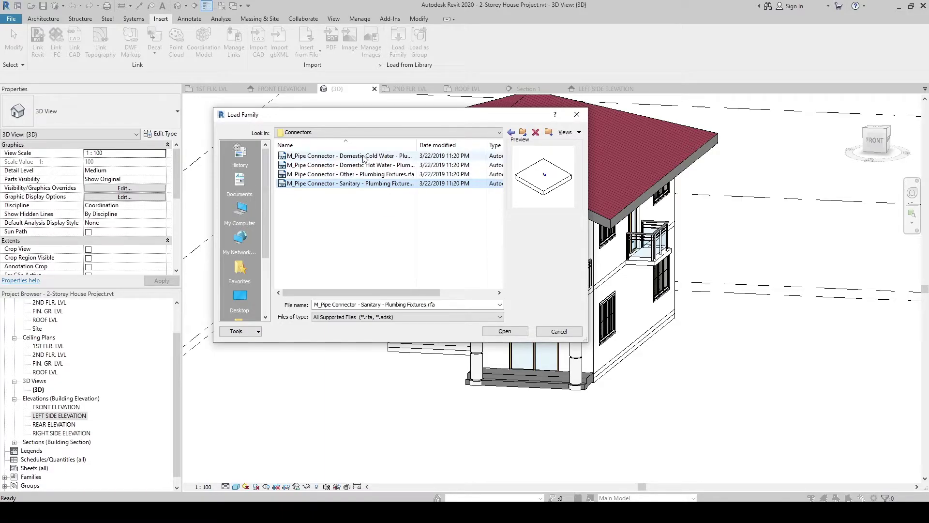
pyautogui.click(523, 133)
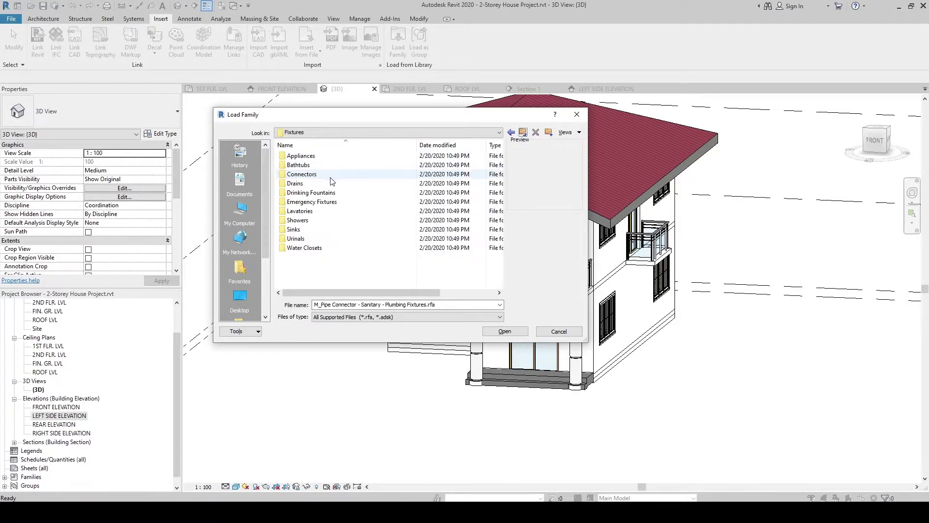
# Open the Water Closets folder and preview the M_Water Closet - Flush Tank family
pyautogui.doubleClick(311, 249)
pyautogui.doubleClick(312, 250)
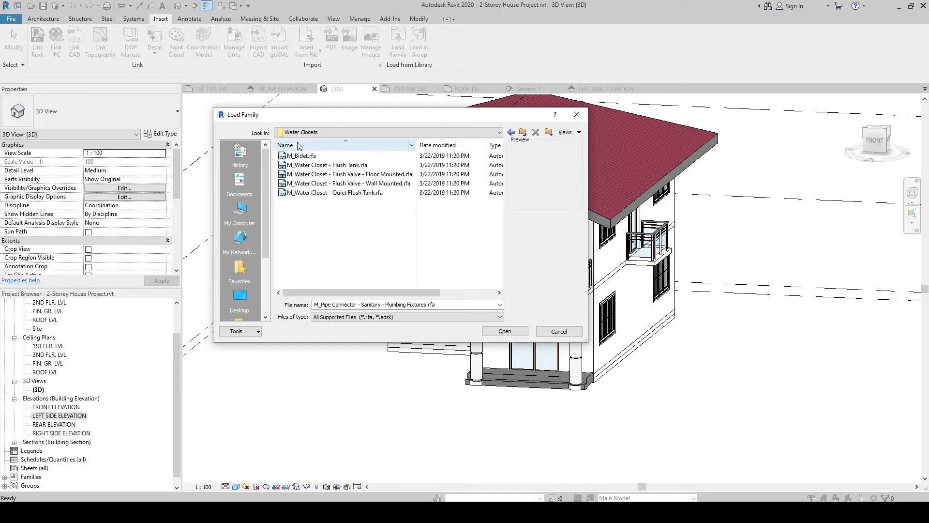
pyautogui.click(321, 165)
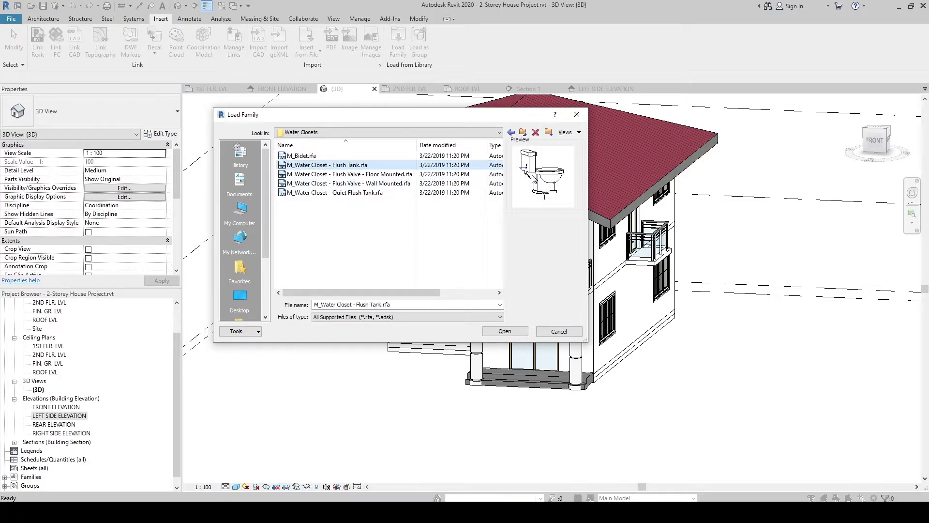
# Preview the families in the Showers folder, load M_Shower Stall - Corner into the project, and end family loading
pyautogui.click(523, 133)
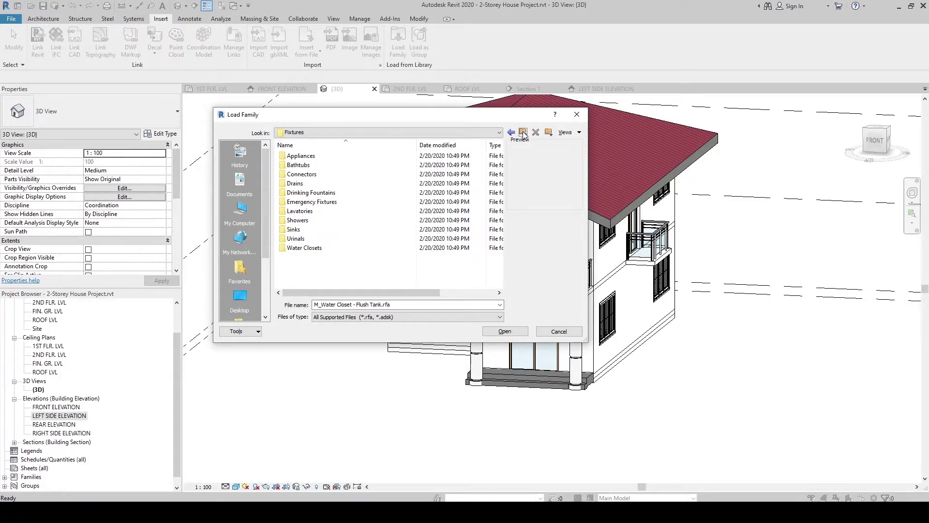
pyautogui.doubleClick(304, 221)
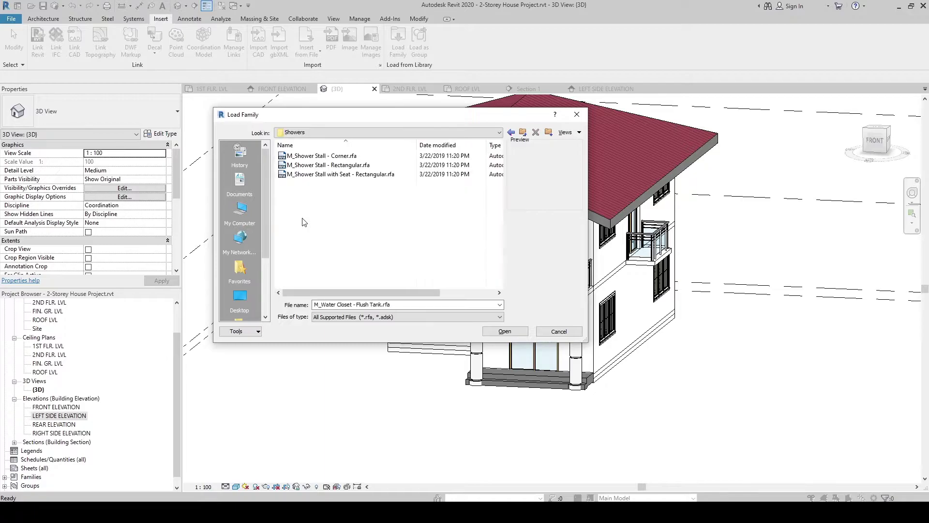
pyautogui.click(308, 166)
pyautogui.click(310, 174)
pyautogui.click(313, 165)
pyautogui.click(311, 157)
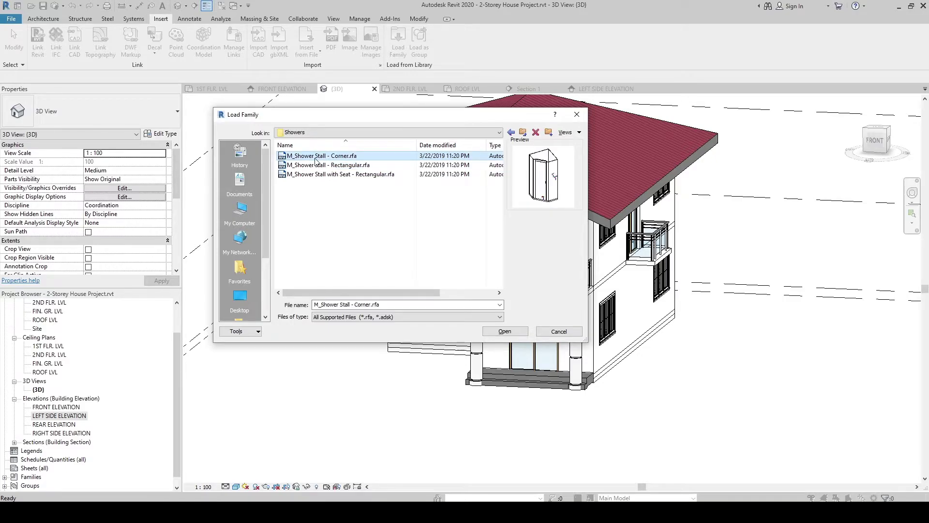
pyautogui.click(503, 331)
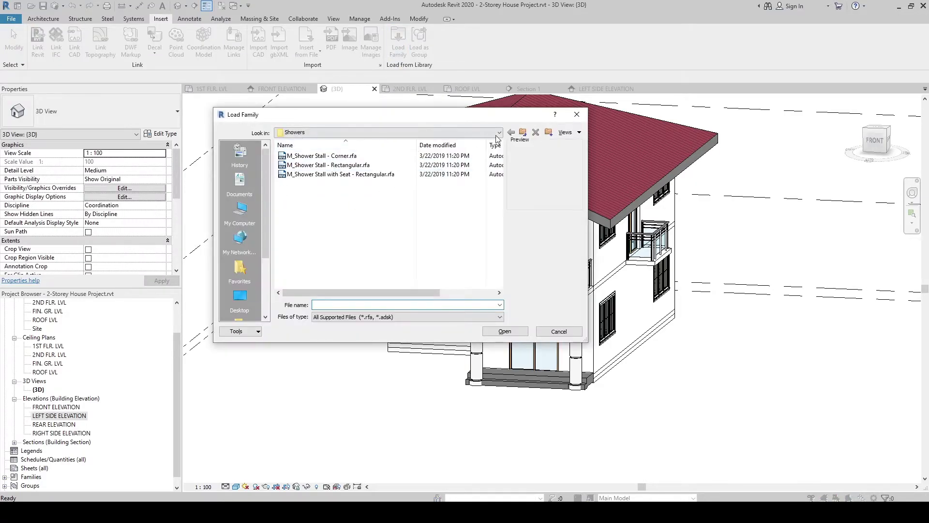
pyautogui.click(523, 132)
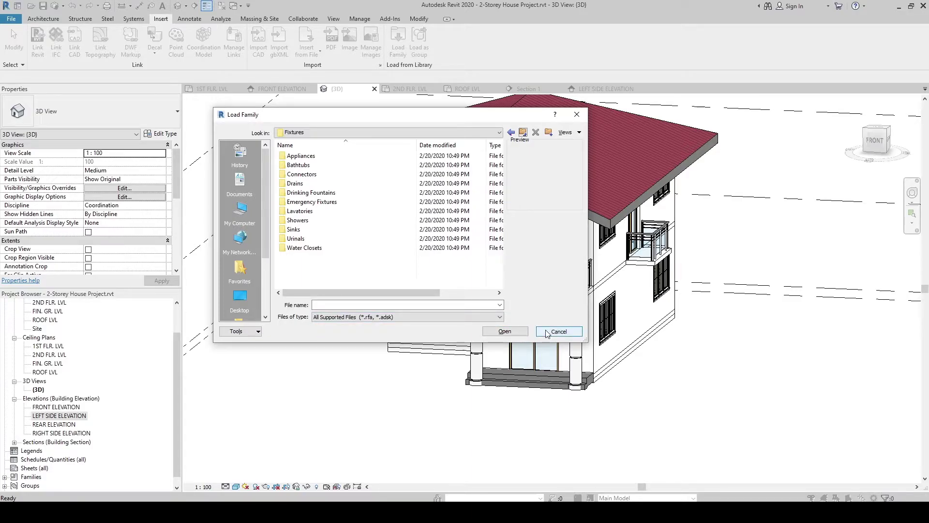
pyautogui.click(577, 114)
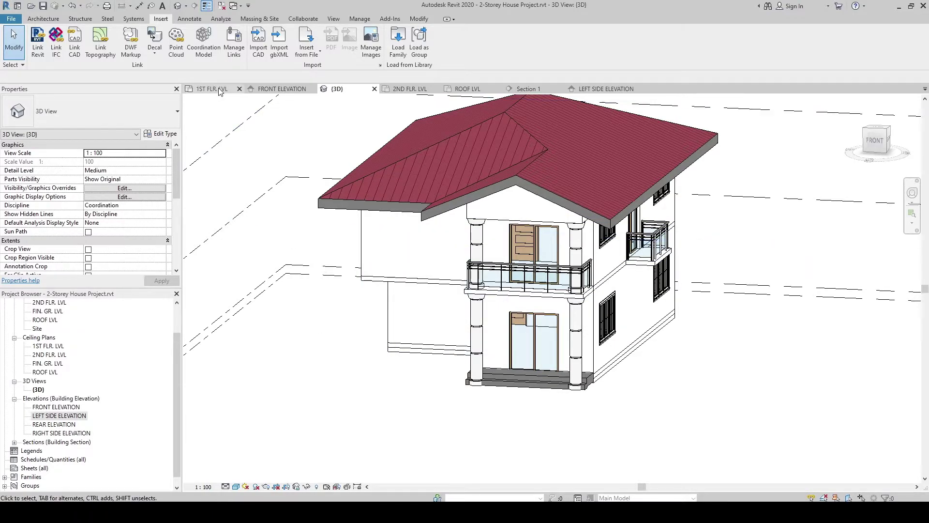
# Open the 1ST FLR. LVL floor plan and set its underlay base level to None
pyautogui.hotkey('ctrl', 'Tab')
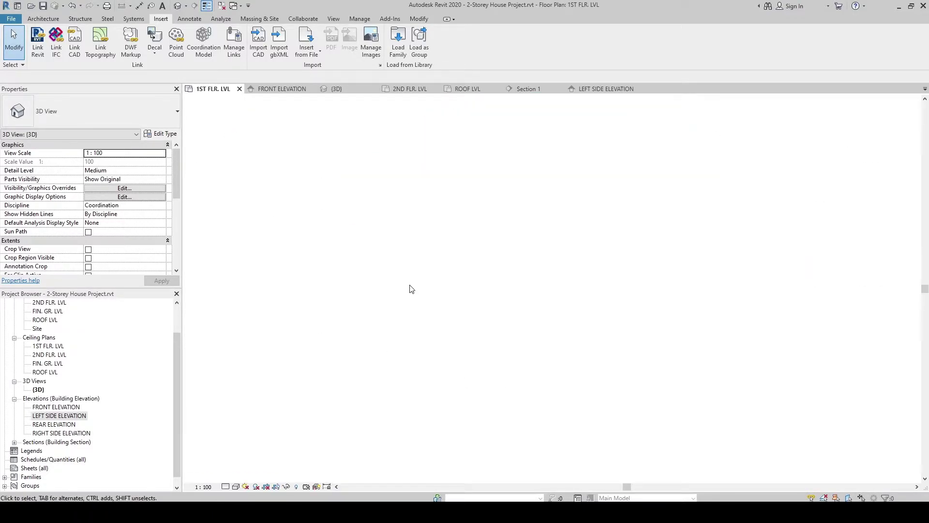
pyautogui.scroll(-5, 421, 259)
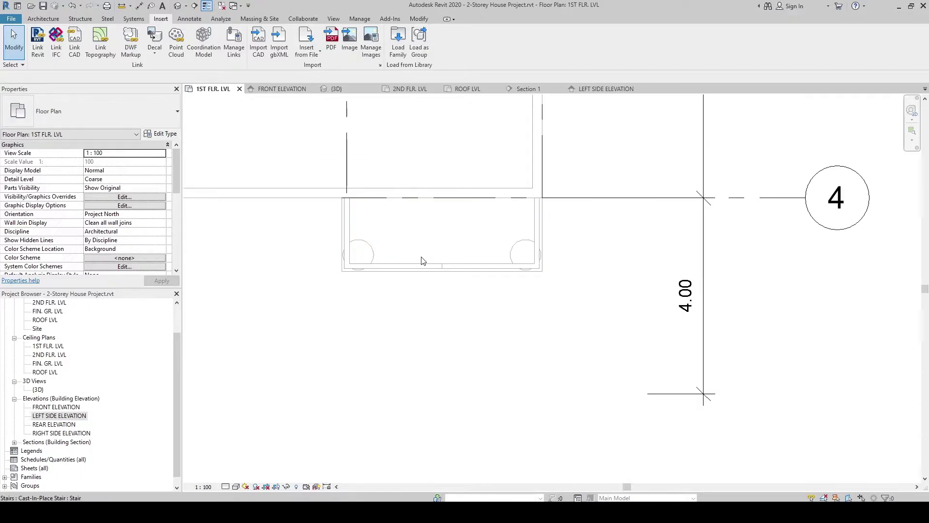
pyautogui.moveTo(450, 381); pyautogui.dragTo(438, 334, button='middle')
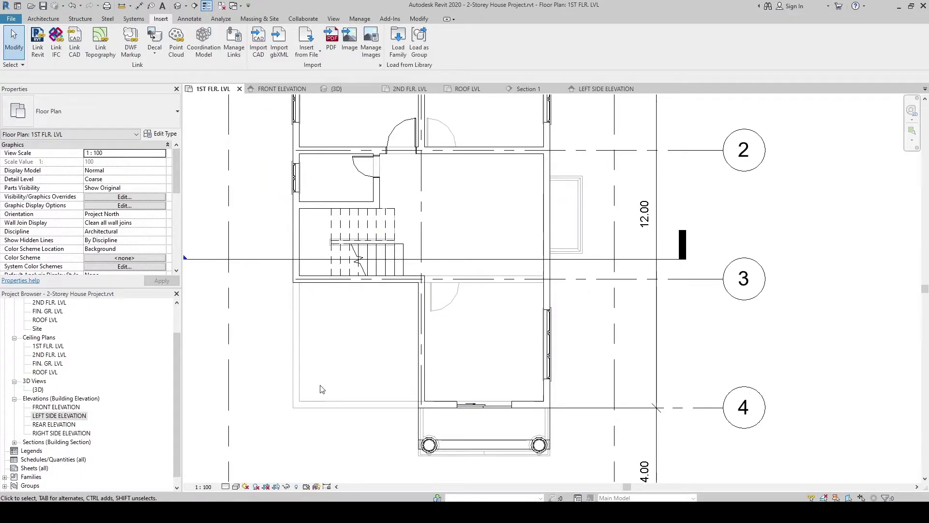
pyautogui.moveTo(177, 172); pyautogui.dragTo(175, 198)
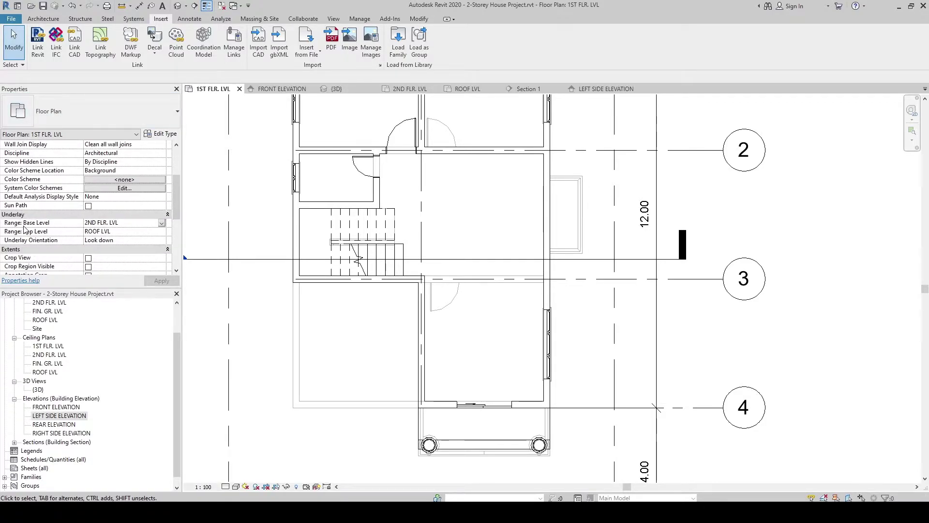
pyautogui.click(161, 224)
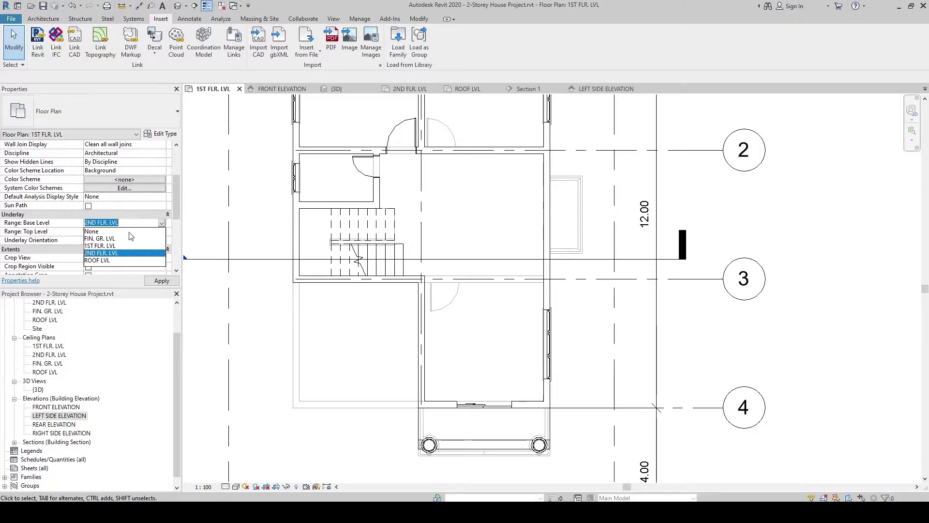
pyautogui.click(100, 231)
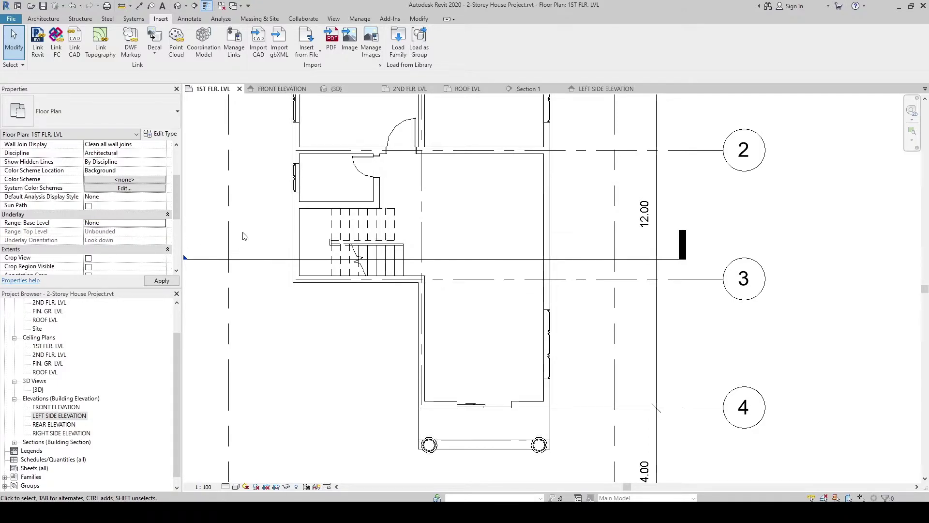
# Place an M_Table-Dining Round w Chairs component, 1525mm Diameter, between grids 2 and 3, about 1.5 m from the right wall
pyautogui.scroll(-2, 430, 303)
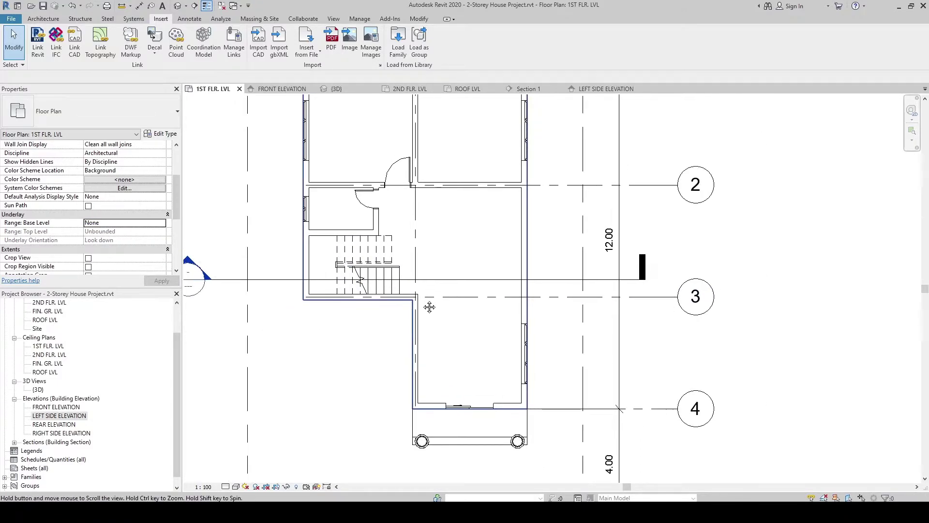
pyautogui.moveTo(445, 248); pyautogui.dragTo(445, 271, button='middle')
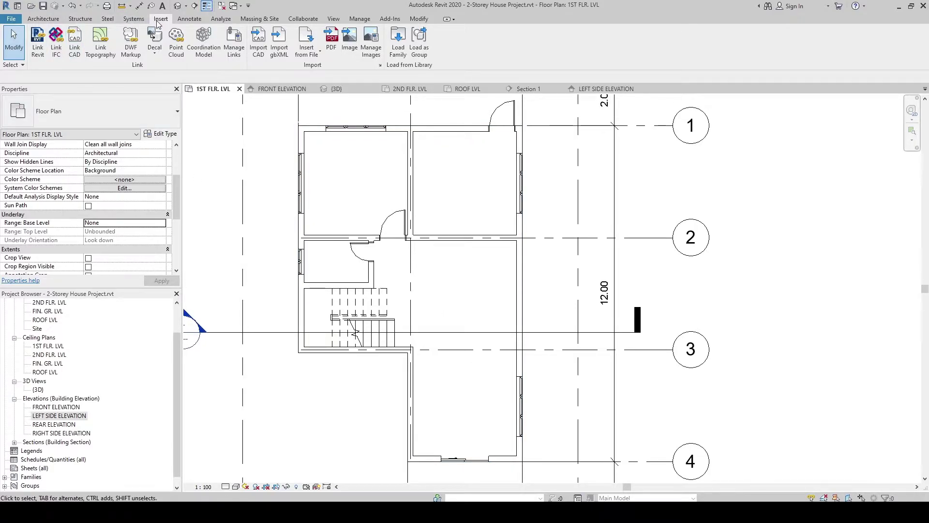
pyautogui.click(43, 20)
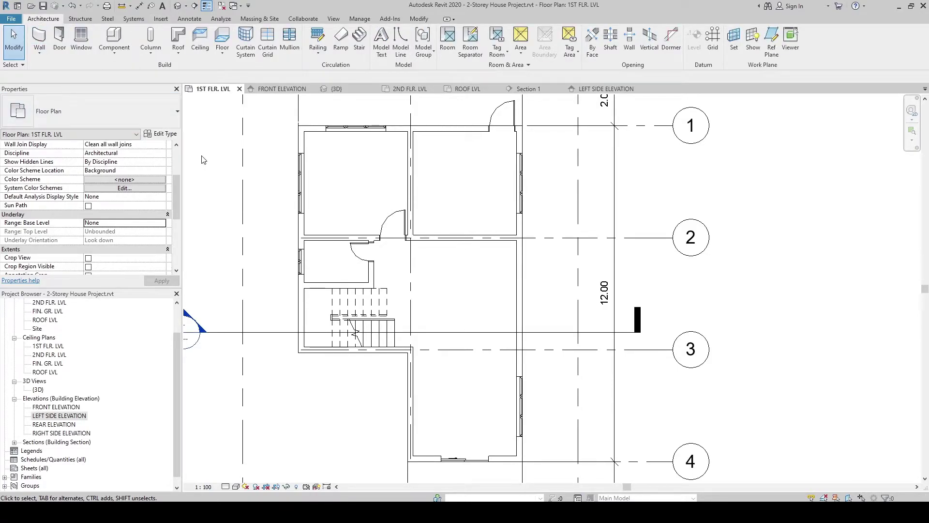
pyautogui.click(116, 53)
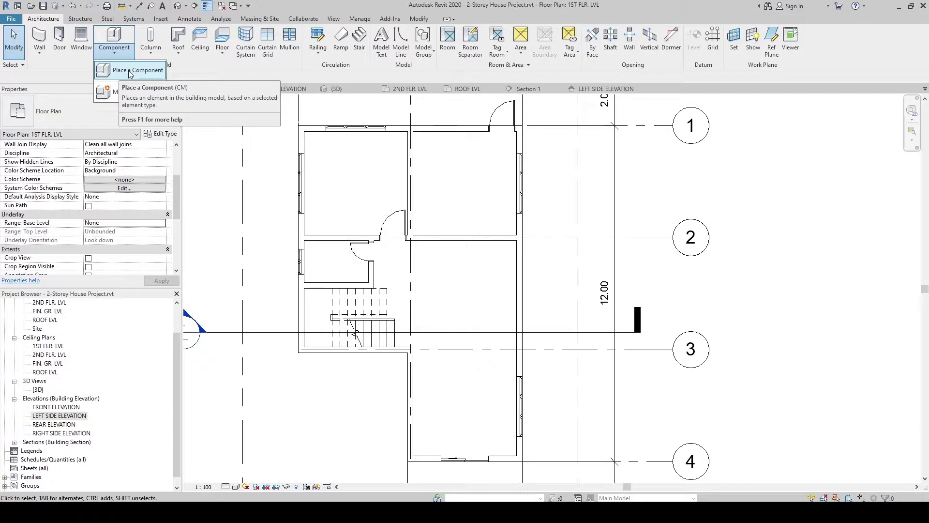
pyautogui.click(129, 73)
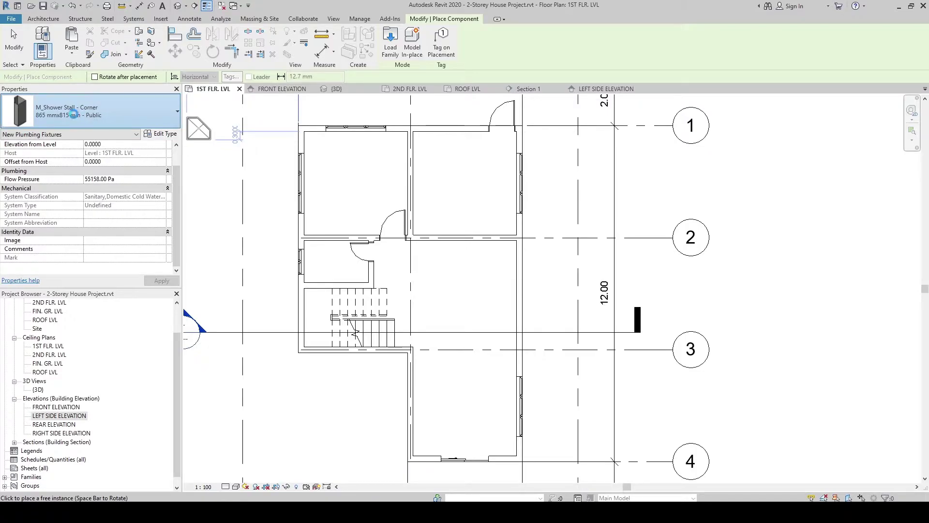
pyautogui.click(79, 116)
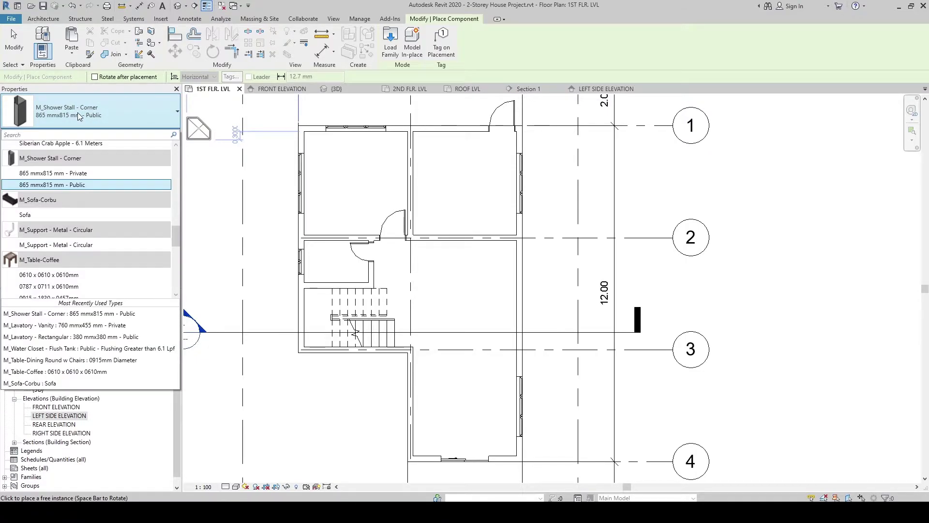
pyautogui.scroll(-2, 58, 225)
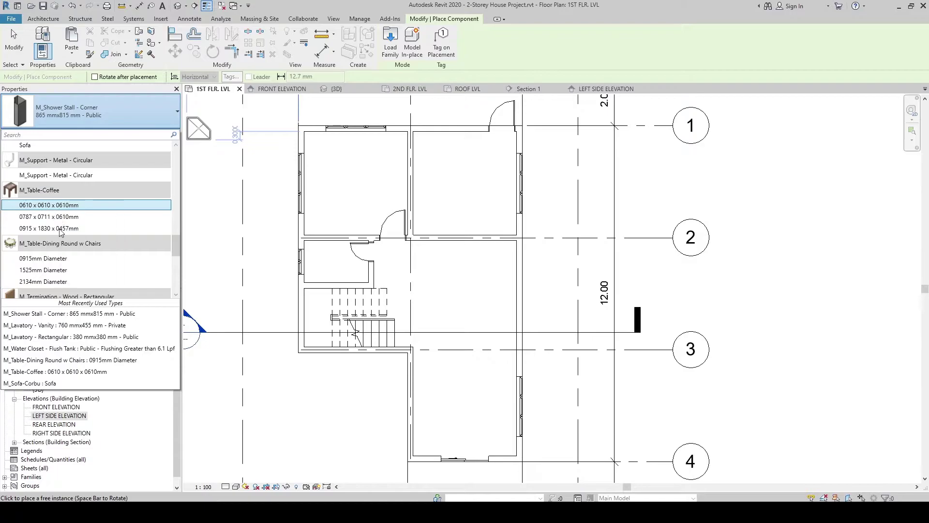
pyautogui.click(30, 271)
pyautogui.scroll(3, 469, 285)
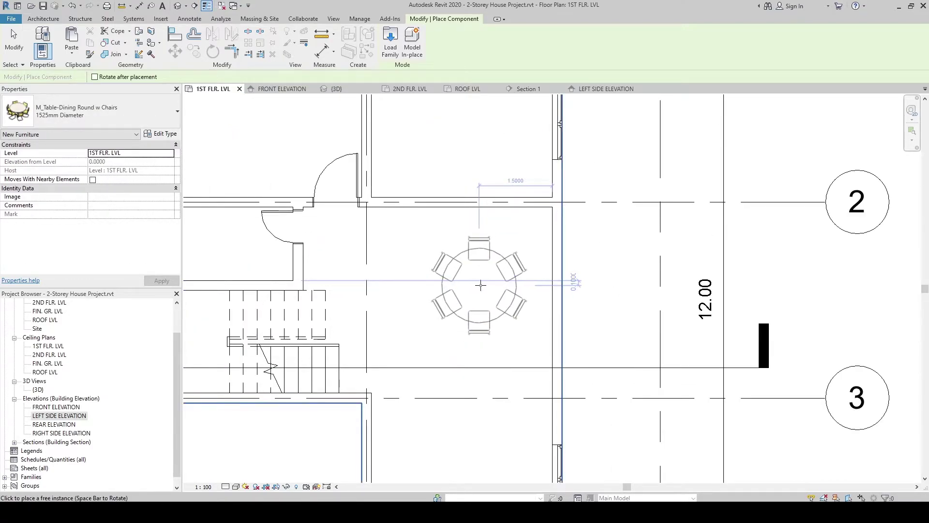
pyautogui.click(428, 287)
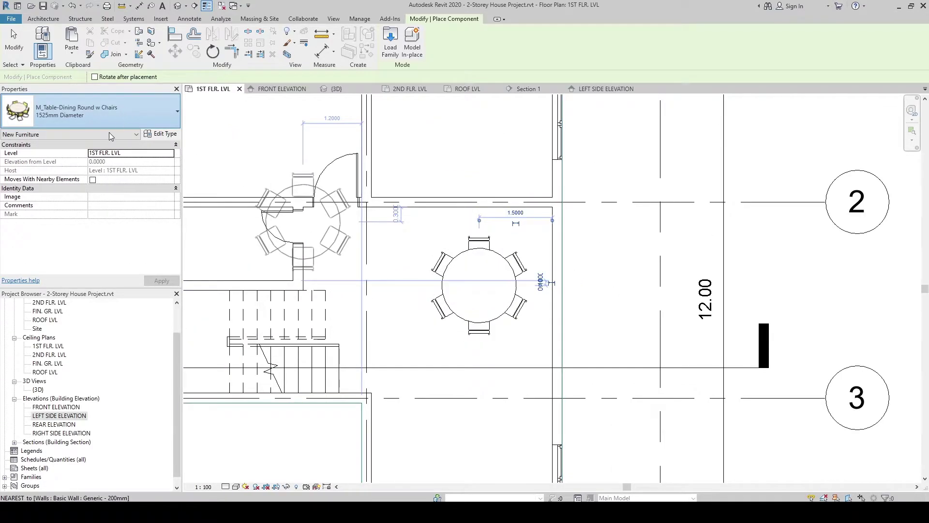
# Place an M_TV Stand rotated 90 degrees against the left wall of the room between grids 3 and 4
pyautogui.click(123, 109)
pyautogui.scroll(-6, 87, 204)
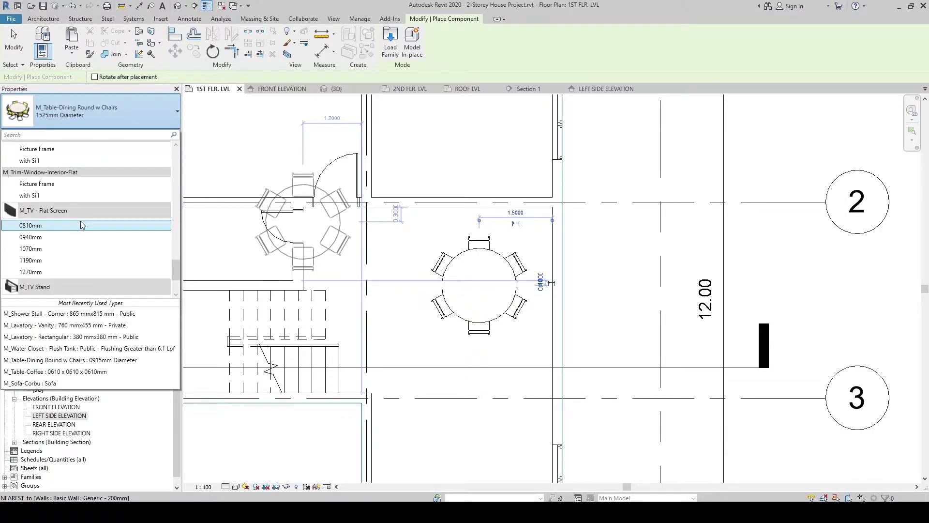
pyautogui.click(81, 287)
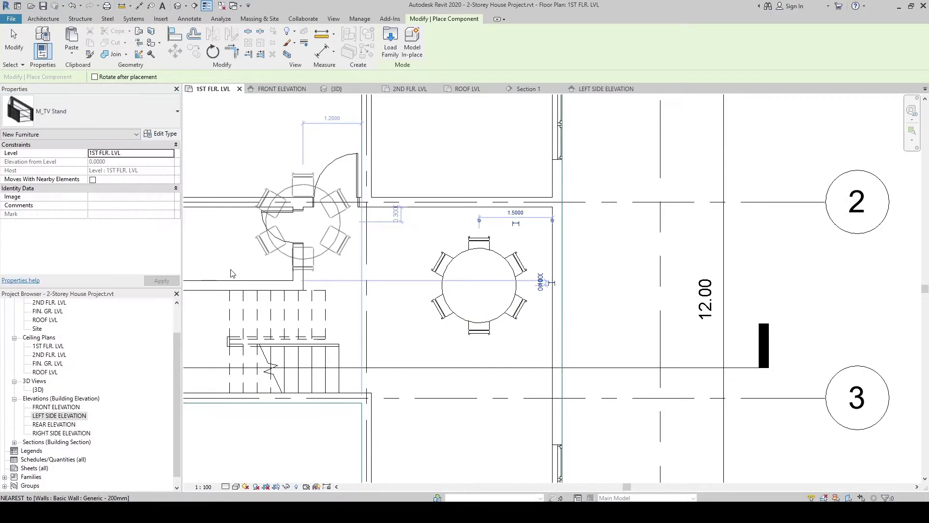
pyautogui.moveTo(379, 268); pyautogui.dragTo(366, 112, button='middle')
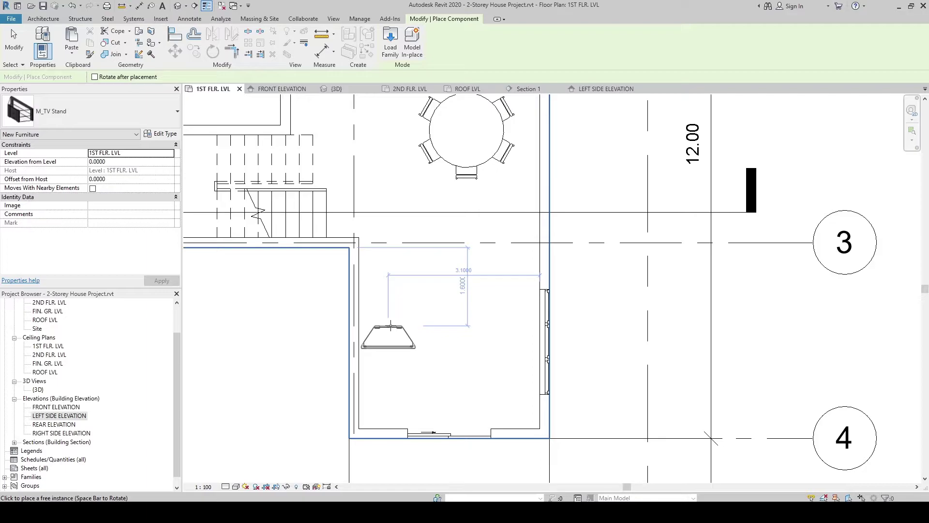
pyautogui.press('space')
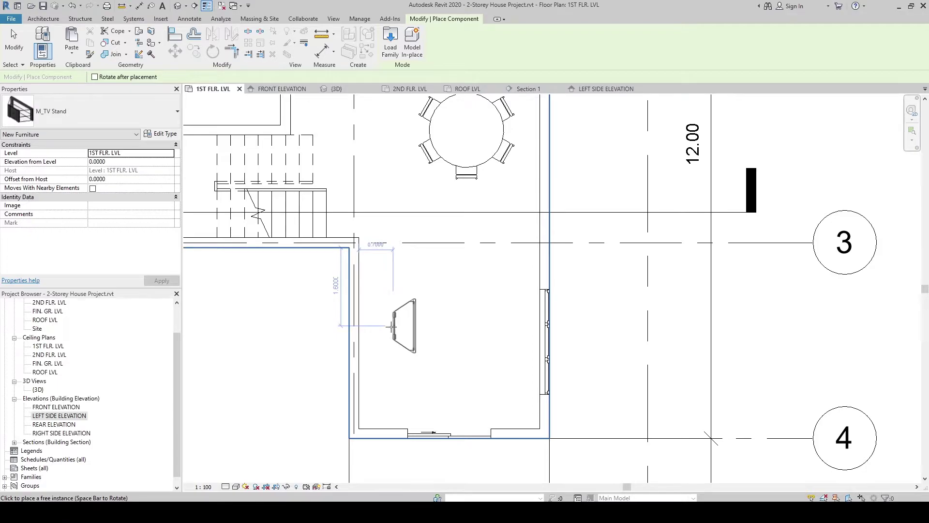
pyautogui.scroll(1, 391, 325)
pyautogui.scroll(1, 397, 310)
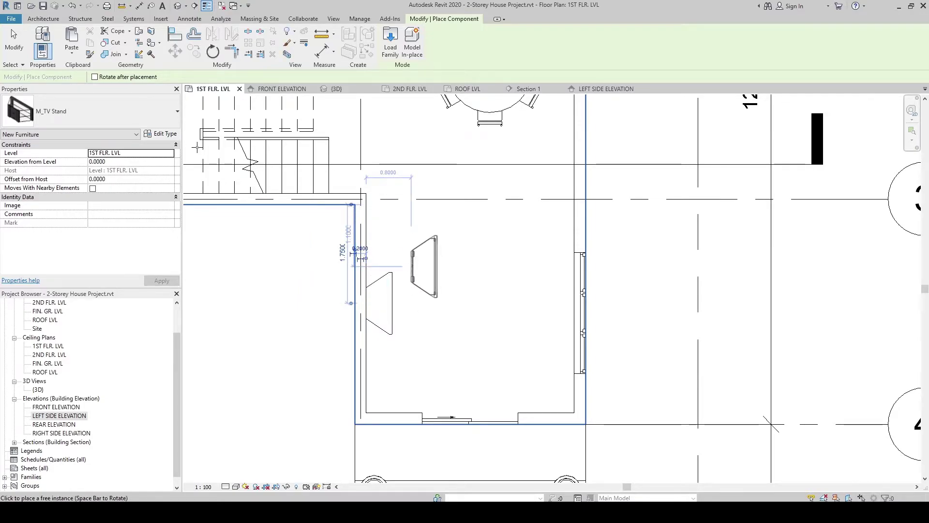
pyautogui.click(426, 294)
# Place an M_TV - Flat Screen component, type 1270mm, rotated 90 degrees over the TV stand against the left wall
pyautogui.click(94, 113)
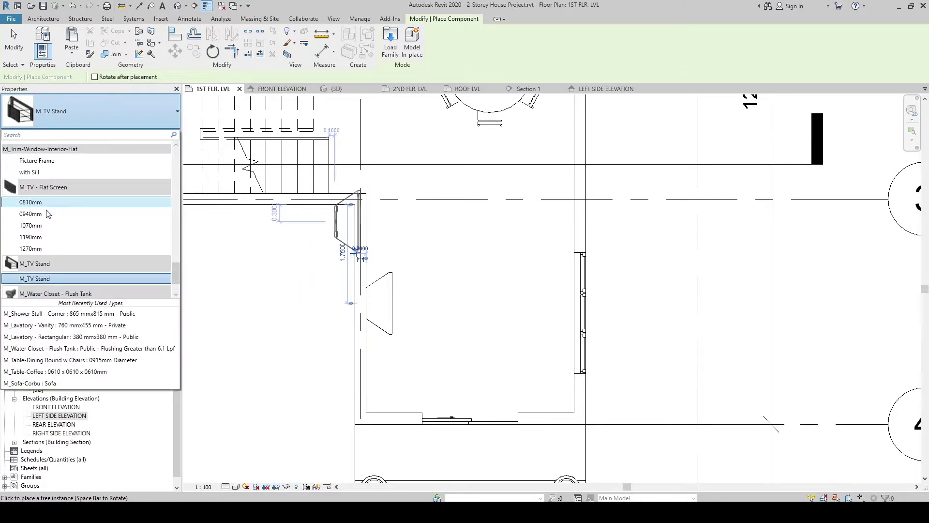
pyautogui.click(44, 249)
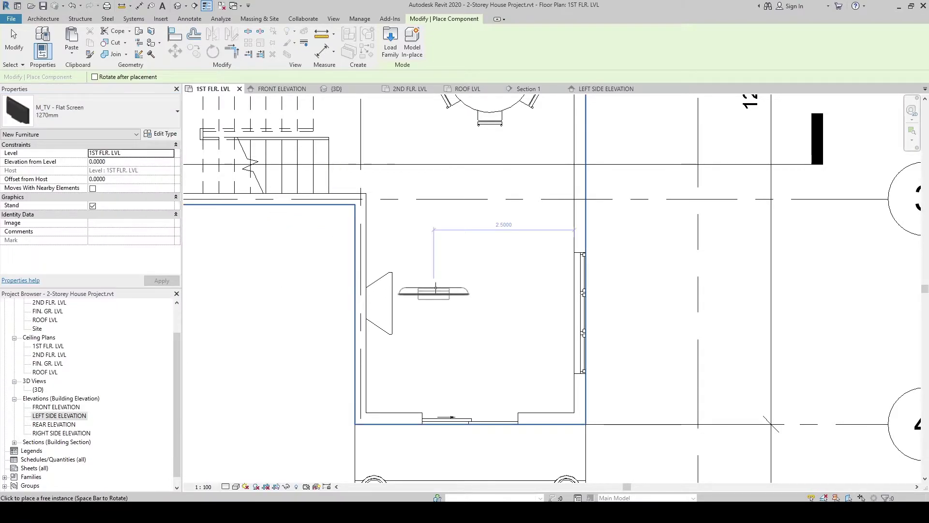
pyautogui.press('space')
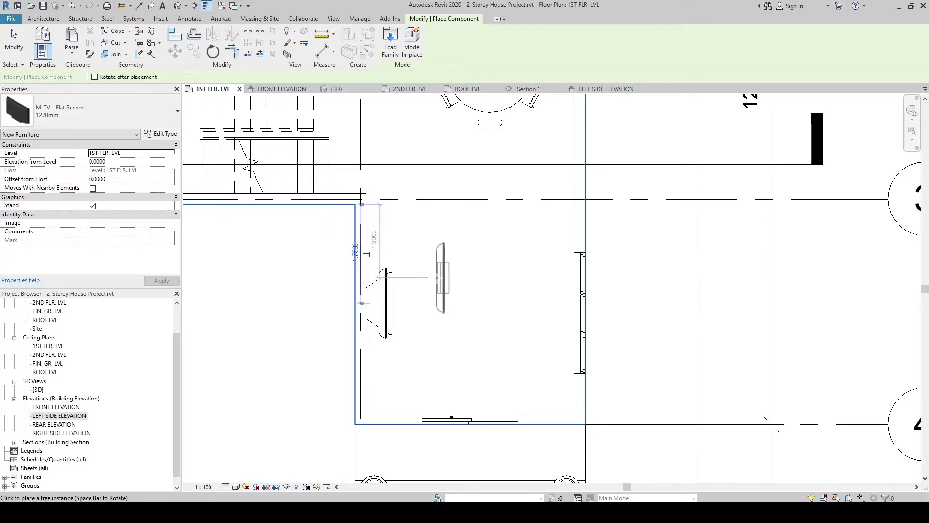
pyautogui.click(386, 298)
pyautogui.press('Escape')
# Move the flat screen TV slightly horizontally toward the left wall, keeping it centred on the TV stand
pyautogui.click(387, 296)
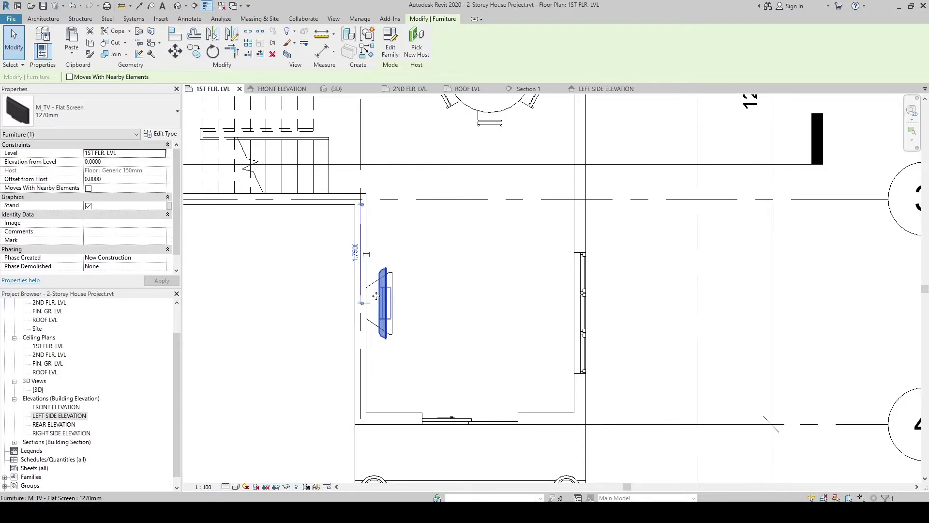
pyautogui.scroll(1, 376, 295)
pyautogui.scroll(3, 376, 295)
pyautogui.scroll(1, 378, 296)
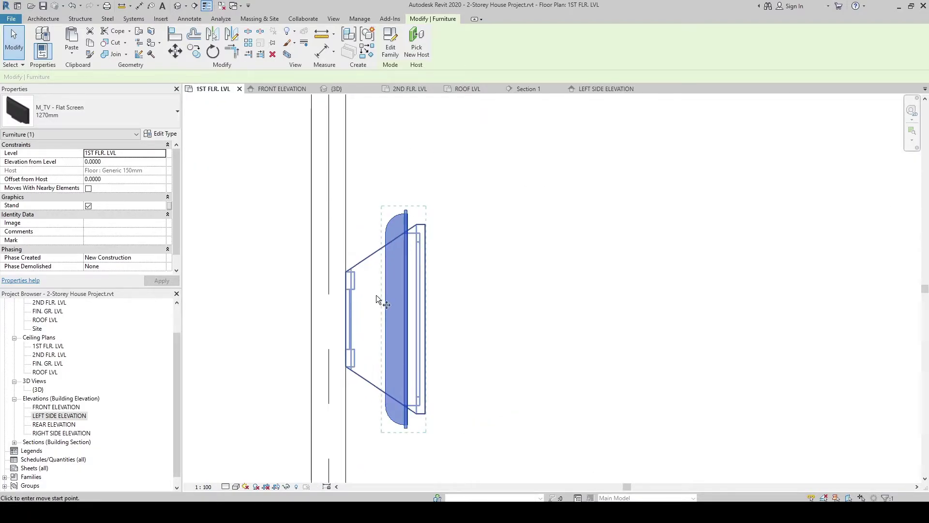
pyautogui.press('m')
pyautogui.press('v')
pyautogui.click(387, 316)
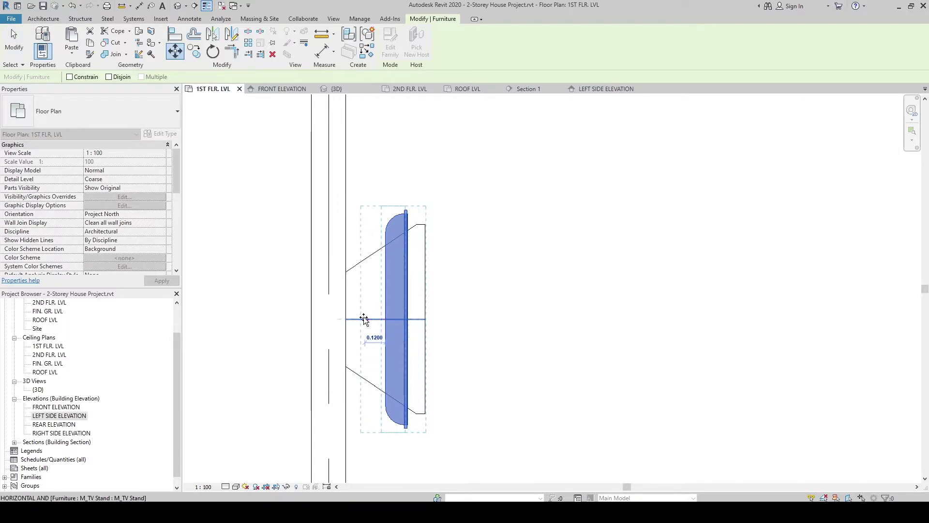
pyautogui.click(362, 317)
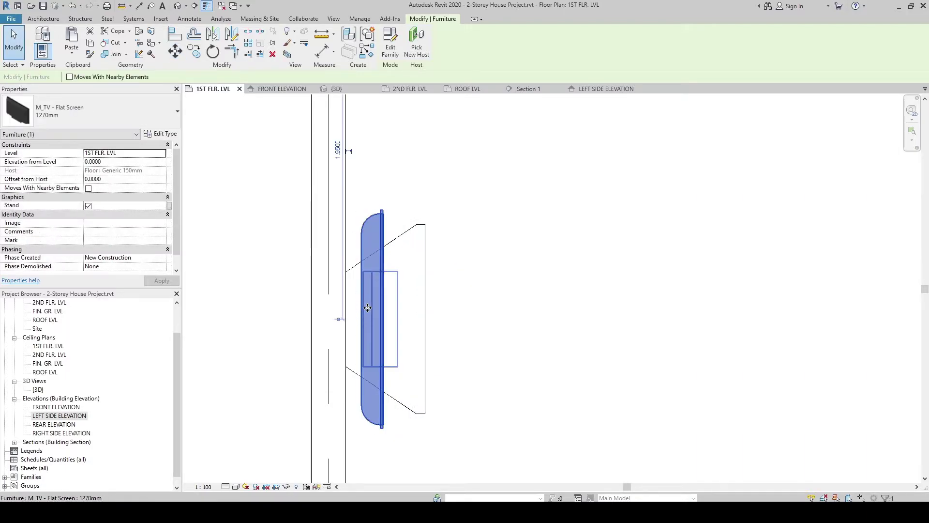
pyautogui.scroll(-1, 369, 295)
pyautogui.scroll(-2, 369, 295)
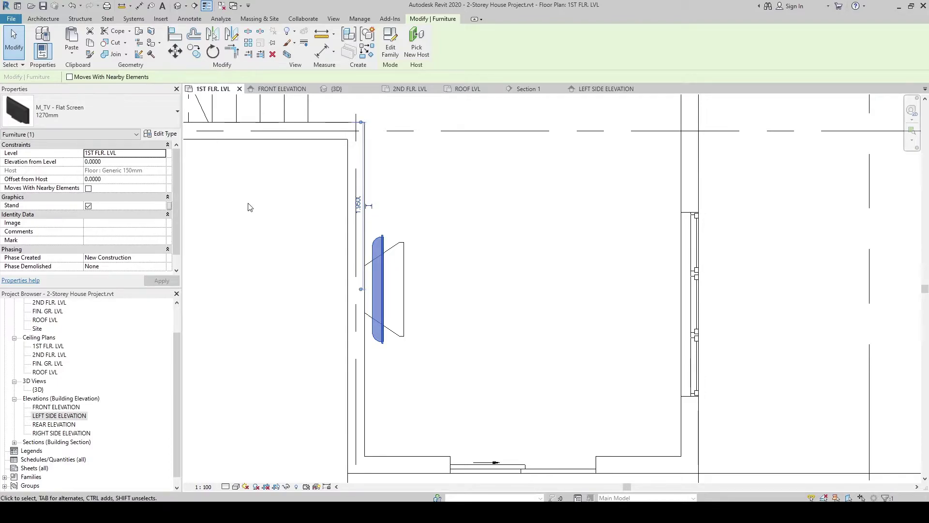
pyautogui.press('Escape')
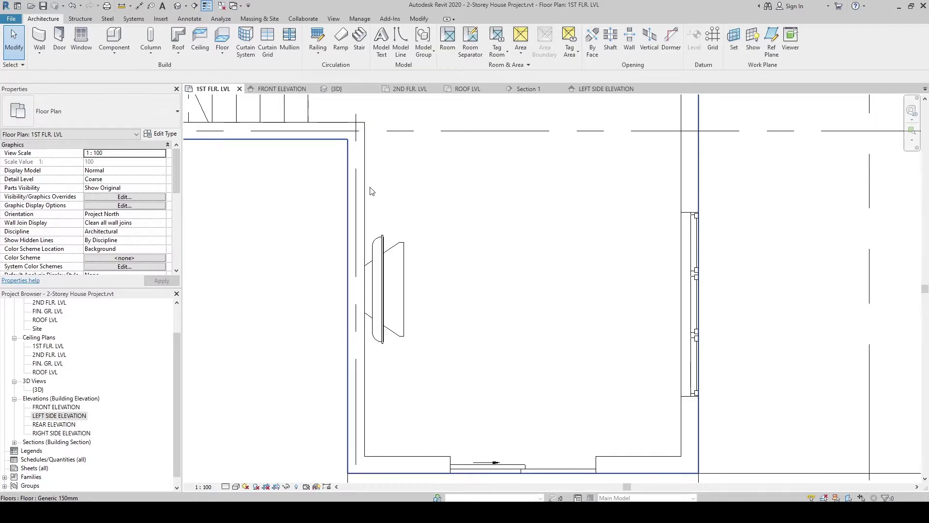
# Inspect the heights of the TV and its stand through the front sliding door in the 3D view
pyautogui.click(396, 249)
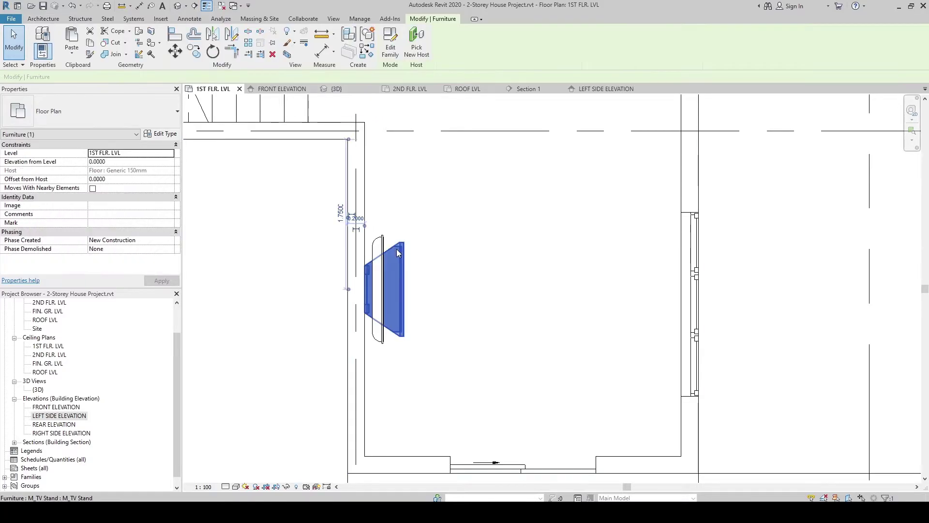
pyautogui.click(348, 87)
pyautogui.keyDown('shift'); pyautogui.moveTo(440, 273); pyautogui.dragTo(507, 344, button='middle'); pyautogui.keyUp('shift')
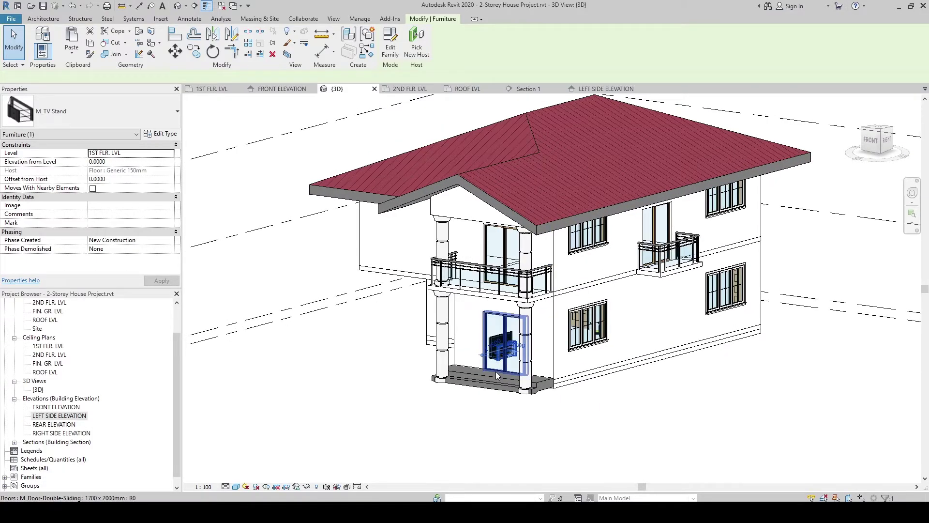
pyautogui.scroll(5, 496, 371)
pyautogui.press('Escape')
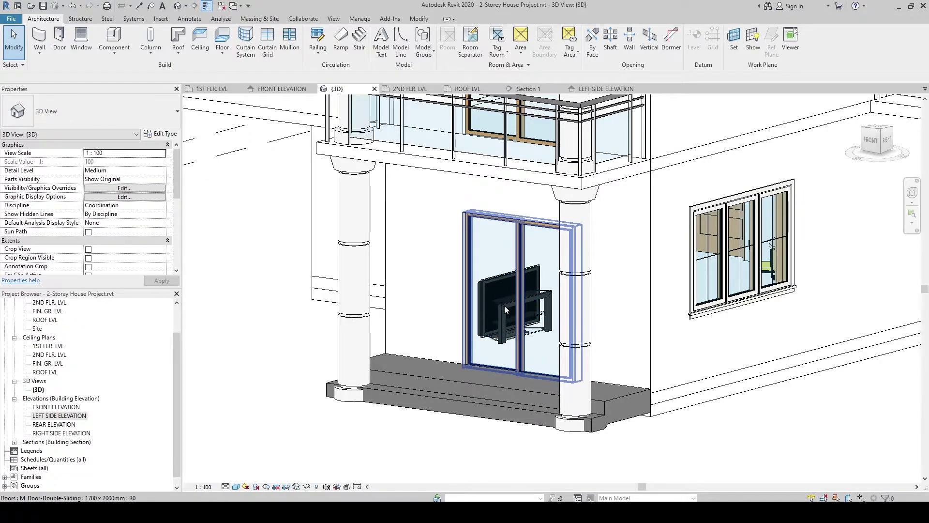
pyautogui.click(496, 282)
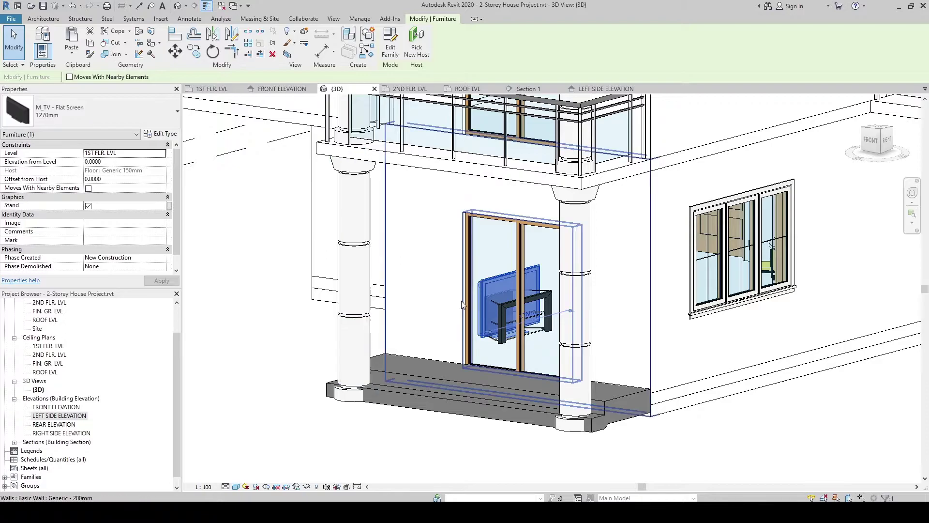
pyautogui.press('Escape')
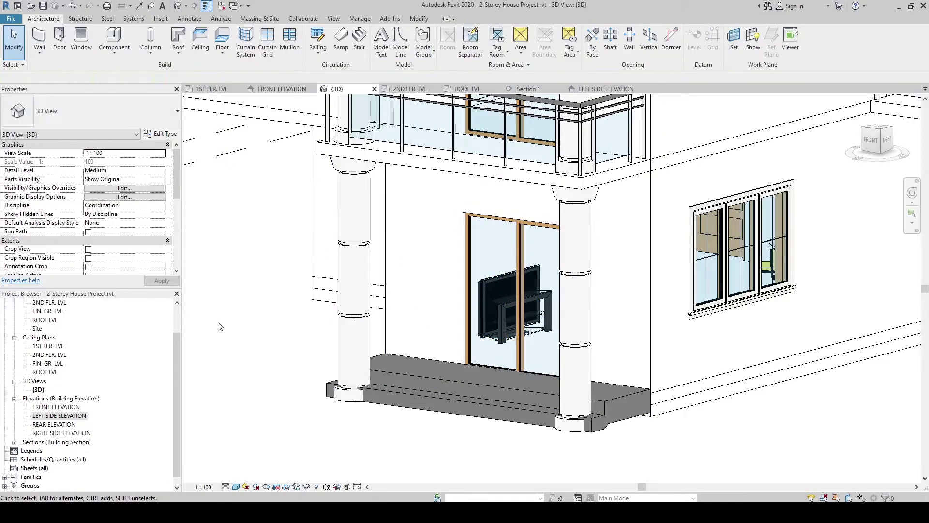
# Check the height of the M_TV Stand in its type properties without changing anything
pyautogui.click(504, 316)
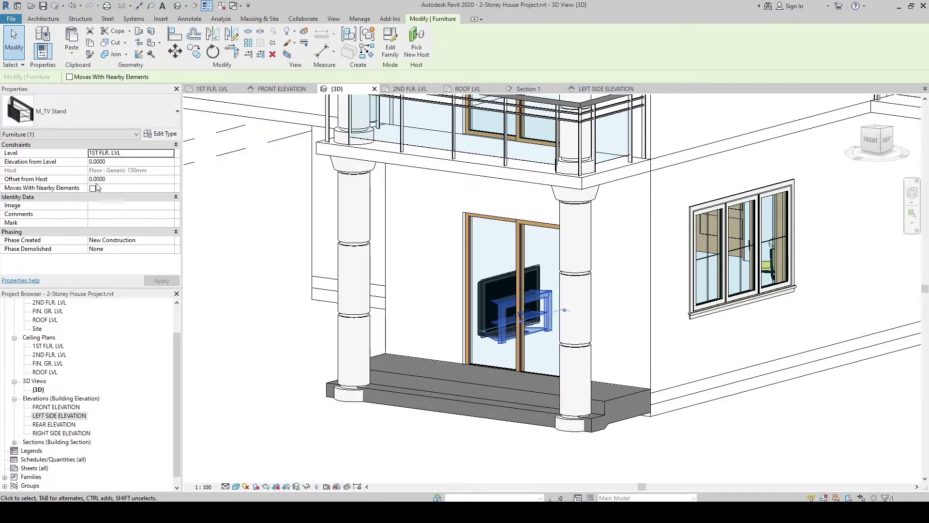
pyautogui.click(151, 136)
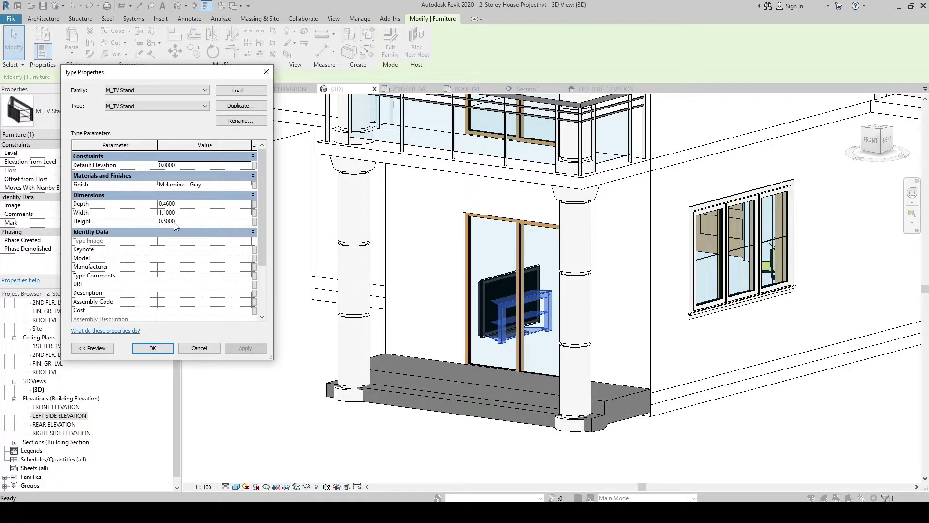
pyautogui.click(266, 71)
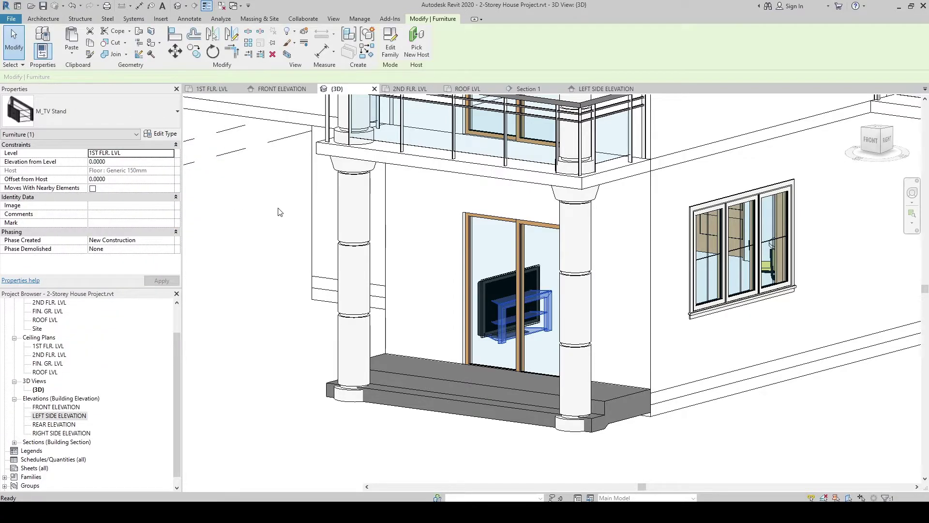
pyautogui.click(262, 241)
pyautogui.press('Escape')
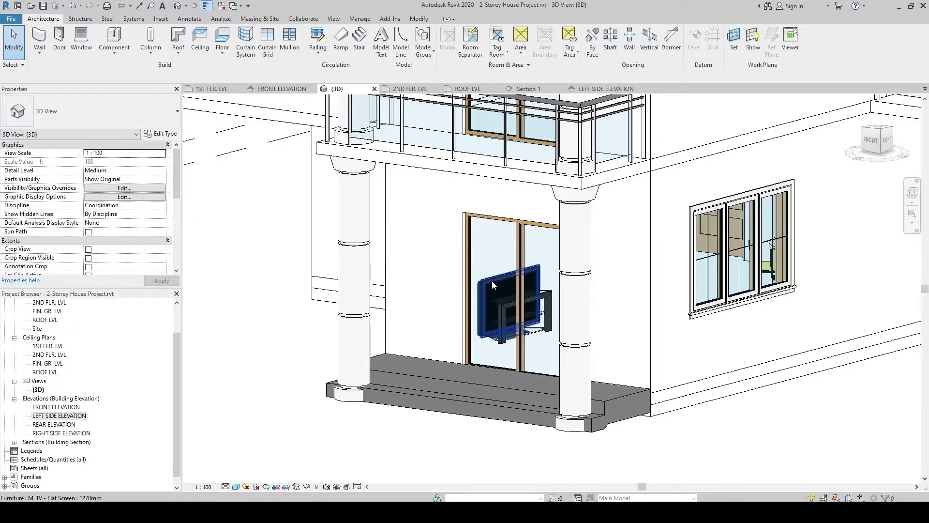
# In the 1ST FLR. LVL plan, set the flat screen TV's elevation from level to 0.5 and check it in 3D
pyautogui.click(221, 92)
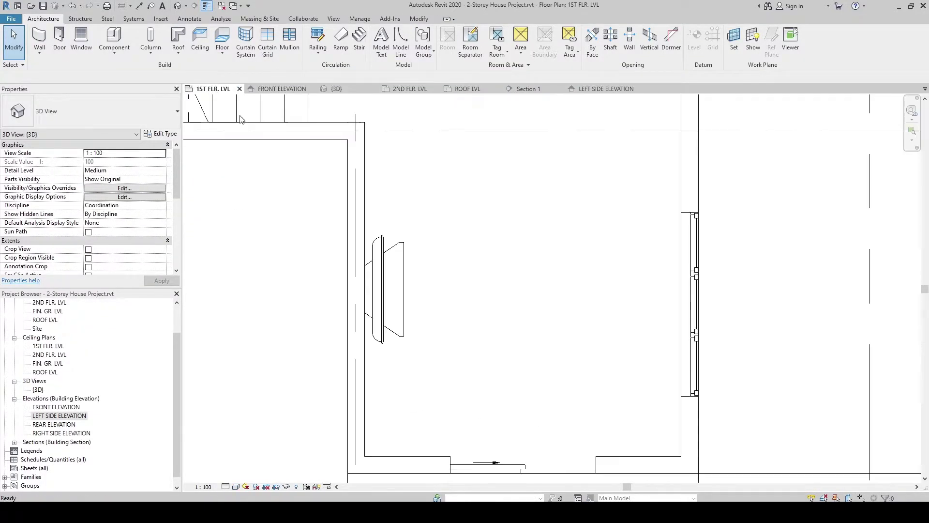
pyautogui.click(343, 239)
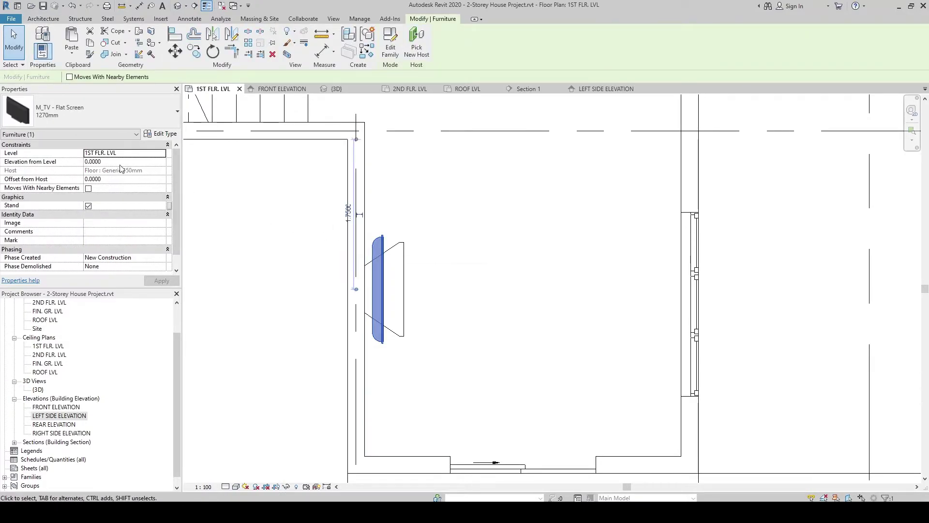
pyautogui.click(111, 162)
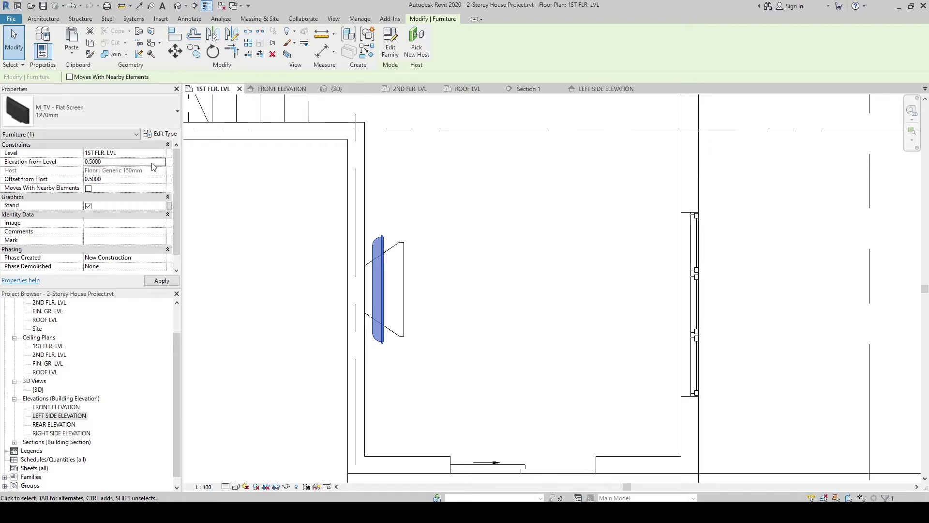
pyautogui.click(246, 185)
pyautogui.click(335, 88)
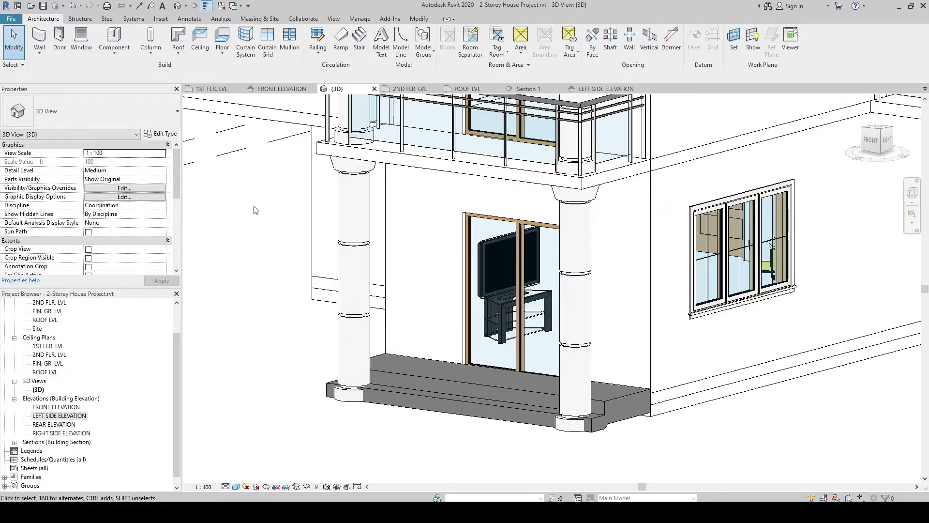
# In the 1ST FLR. LVL plan, place two M_Sofa-Corbu sofas: one facing the TV by the right wall, one rotated 90 degrees near grid 3
pyautogui.click(216, 89)
pyautogui.scroll(3, 328, 241)
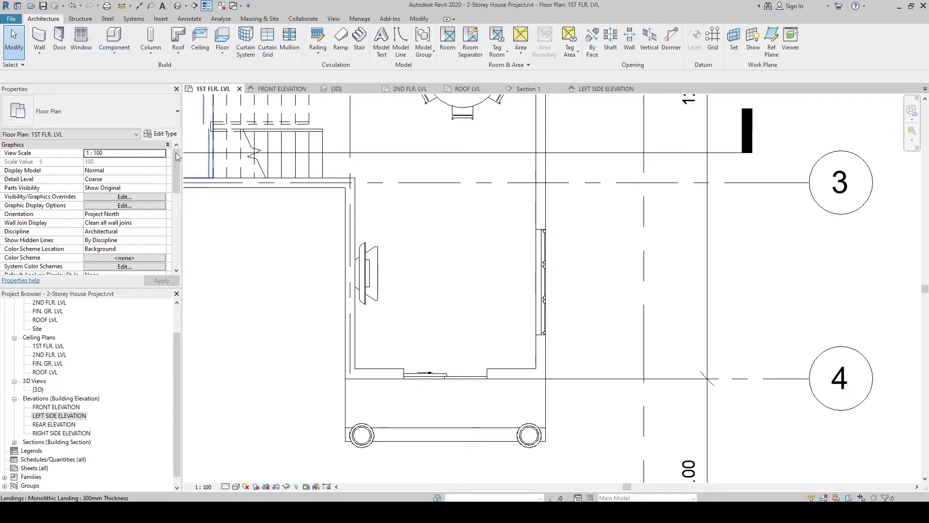
pyautogui.press('c')
pyautogui.press('m')
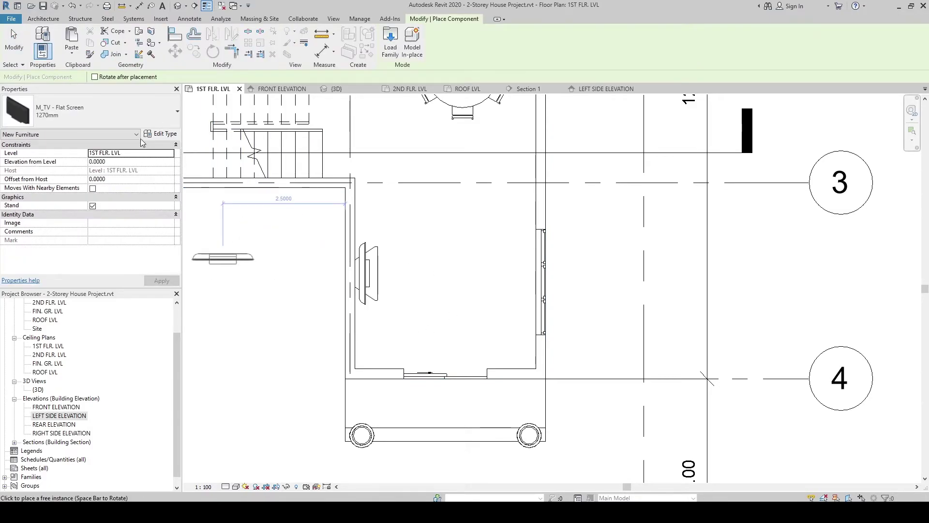
pyautogui.click(135, 118)
pyautogui.scroll(8, 87, 214)
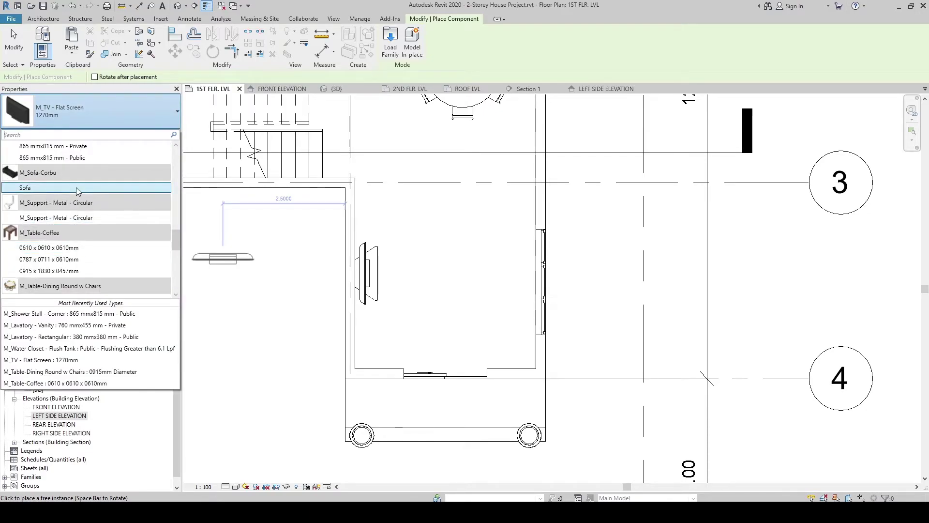
pyautogui.click(57, 187)
pyautogui.press('space')
pyautogui.click(514, 272)
pyautogui.press('space')
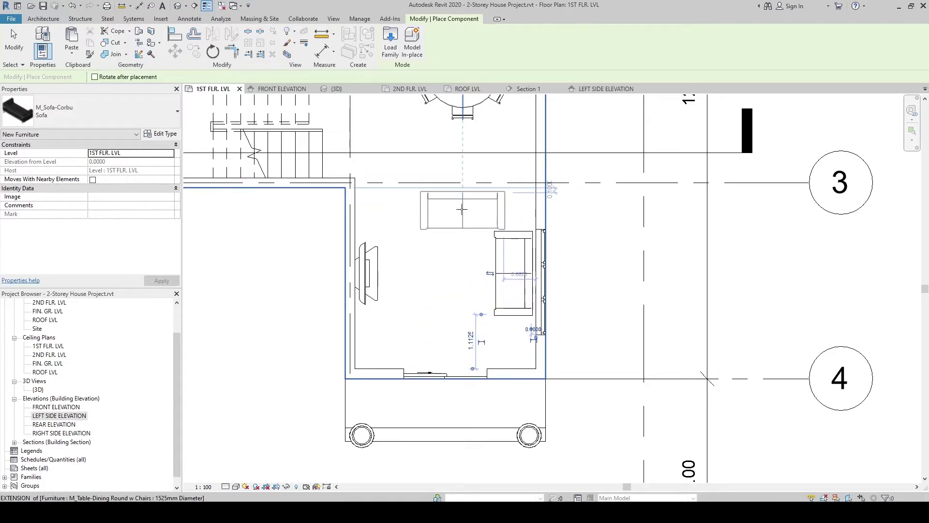
pyautogui.click(457, 207)
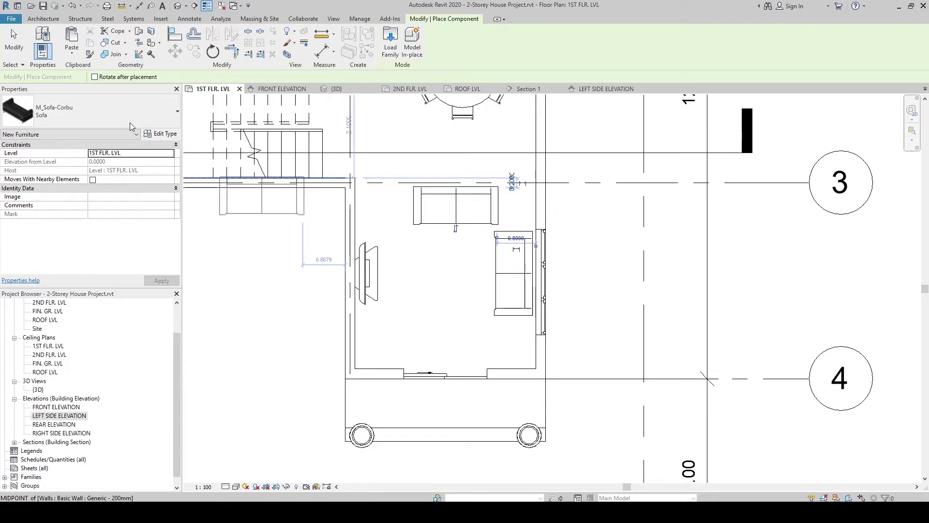
# Place an M_Chair-Corbu facing the upper sofa, about 1.8 m from the left wall and 0.2 m from the front wall
pyautogui.click(112, 115)
pyautogui.scroll(10, 76, 219)
pyautogui.scroll(-10, 76, 219)
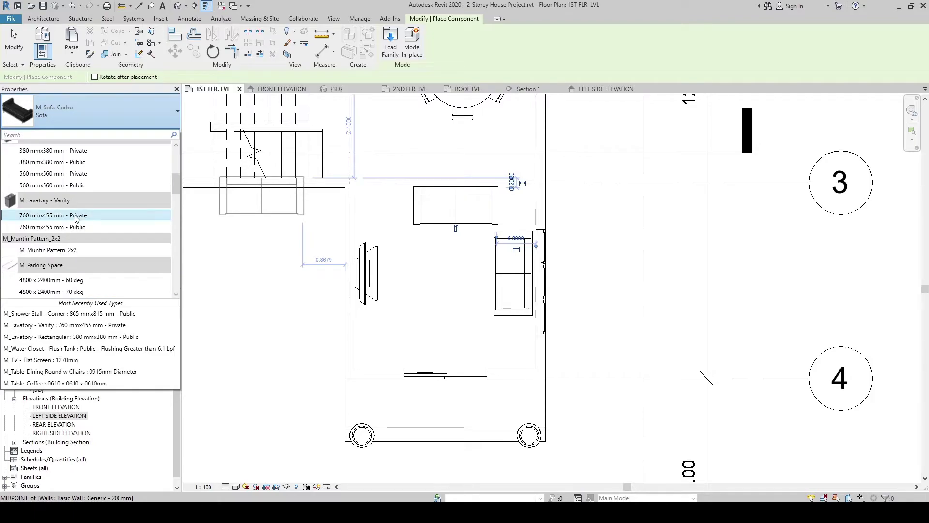
pyautogui.click(71, 216)
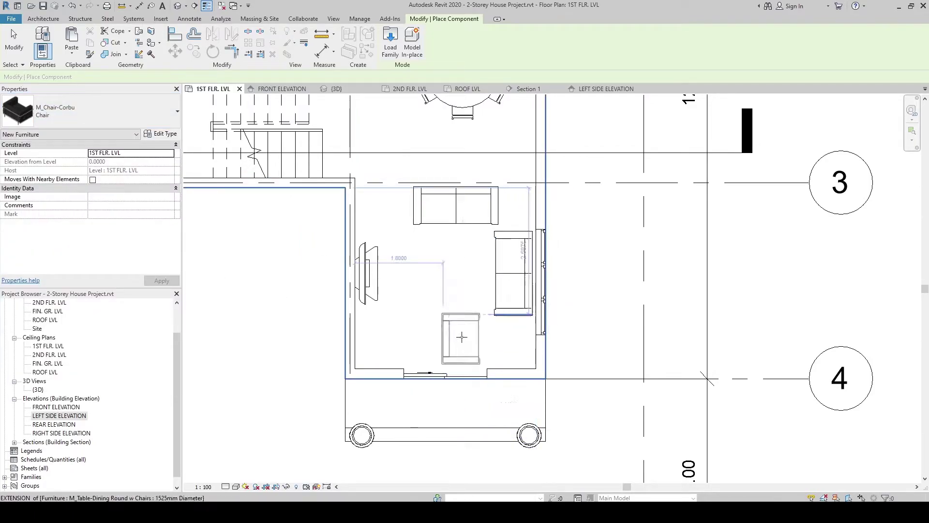
pyautogui.click(418, 268)
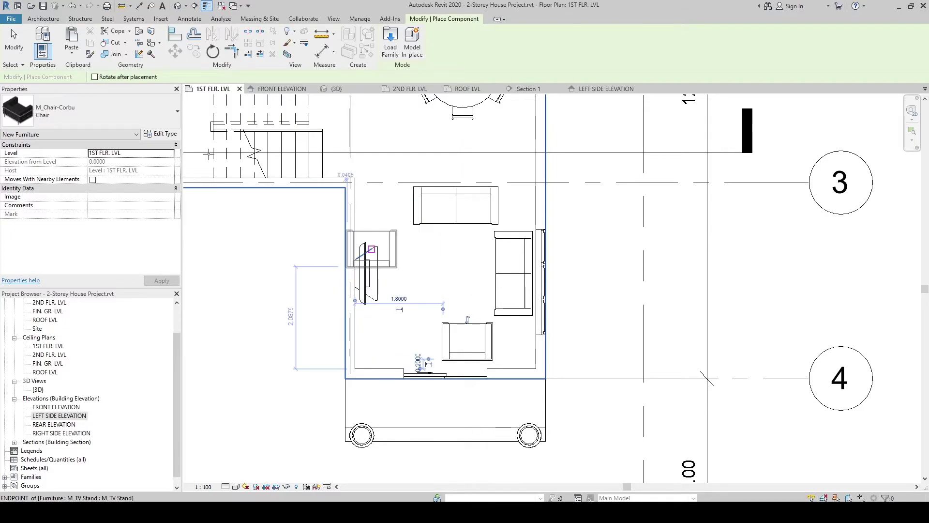
# Place an M_Table-Coffee of type 0787 x 0711 x 0610mm between the TV and the sofas, about 1.8 m from the right wall
pyautogui.click(134, 118)
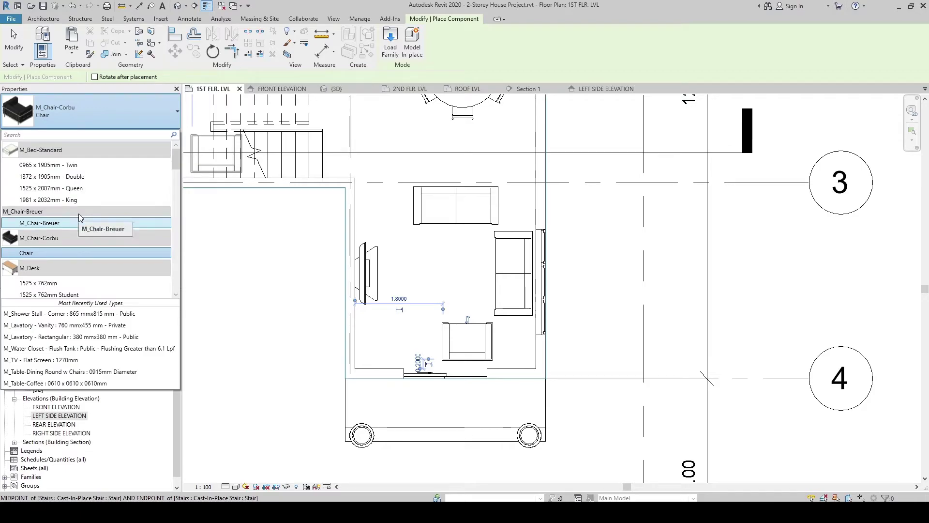
pyautogui.scroll(-5, 79, 213)
pyautogui.scroll(-10, 79, 217)
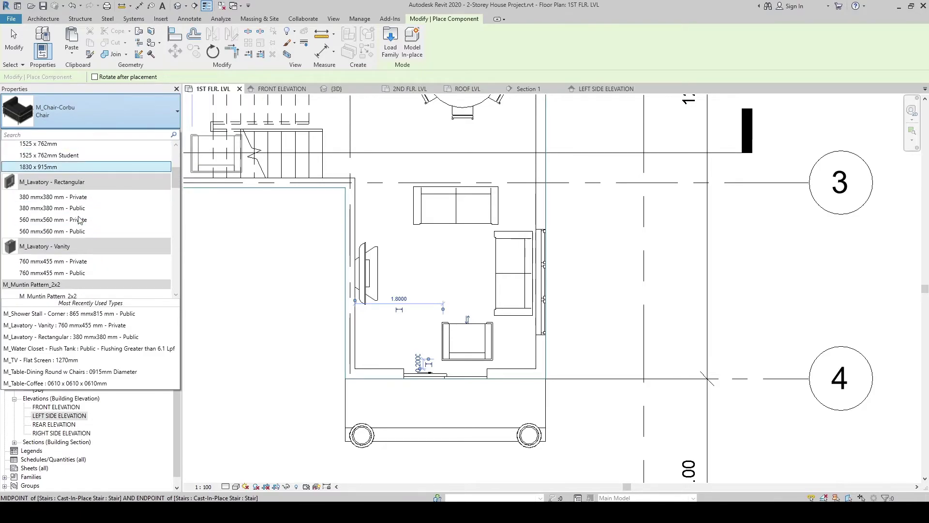
pyautogui.scroll(-8, 76, 226)
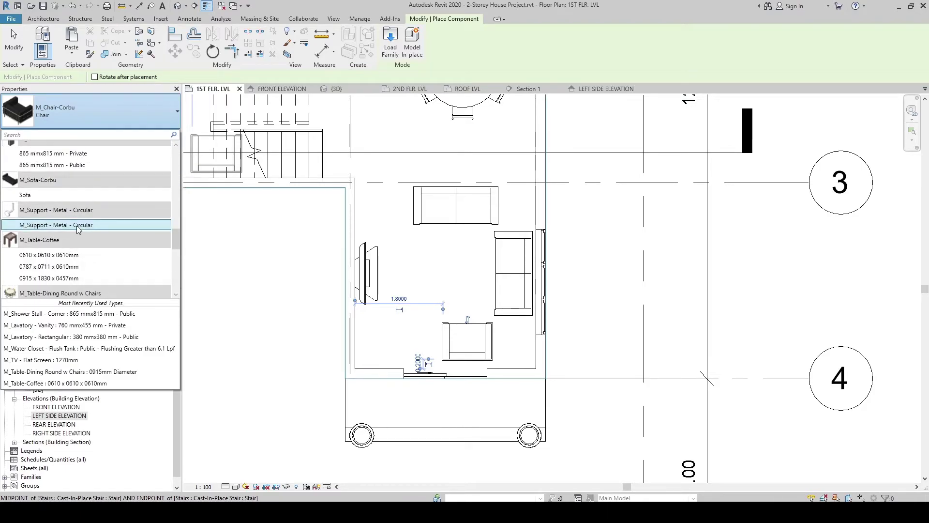
pyautogui.moveTo(93, 259)
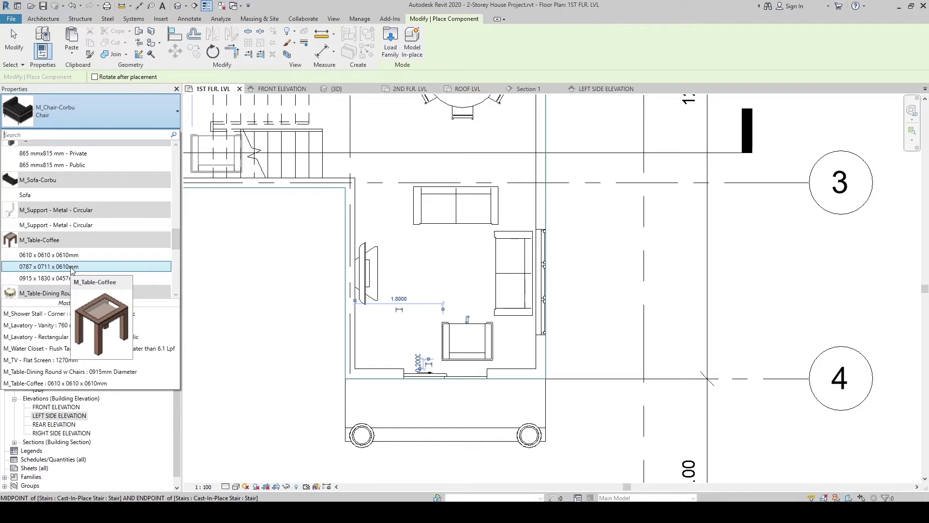
pyautogui.click(71, 267)
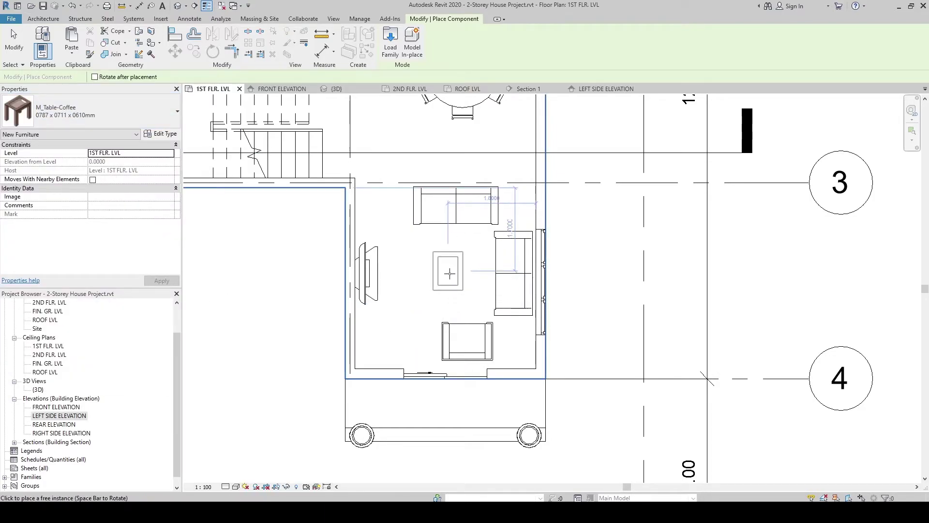
pyautogui.click(450, 273)
# Place an M_Bed-Standard 1372 x 1905mm - Double in the upper-left bedroom, headboard against the left wall, about 1.2 m from the rear wall
pyautogui.scroll(8, 294, 271)
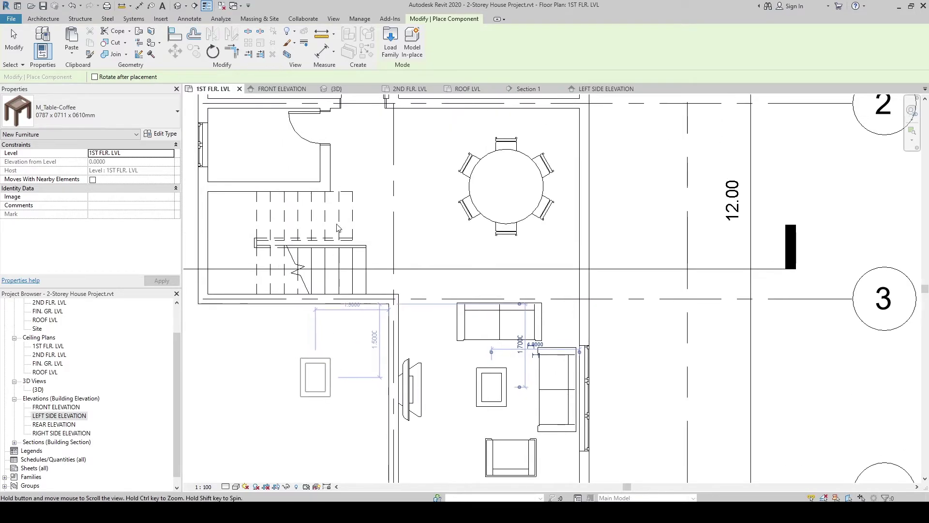
pyautogui.scroll(2, 349, 252)
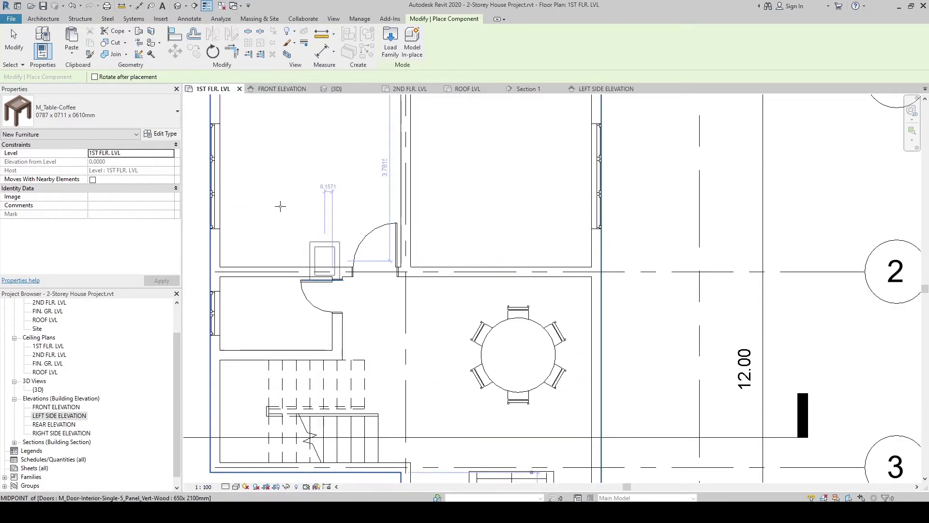
pyautogui.scroll(2, 232, 194)
pyautogui.click(124, 121)
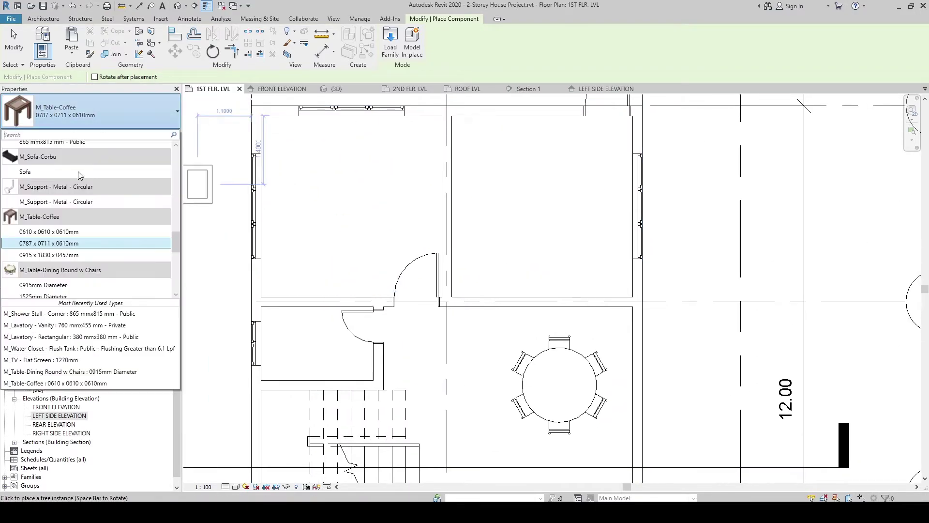
pyautogui.scroll(-1, 78, 172)
pyautogui.scroll(10, 78, 172)
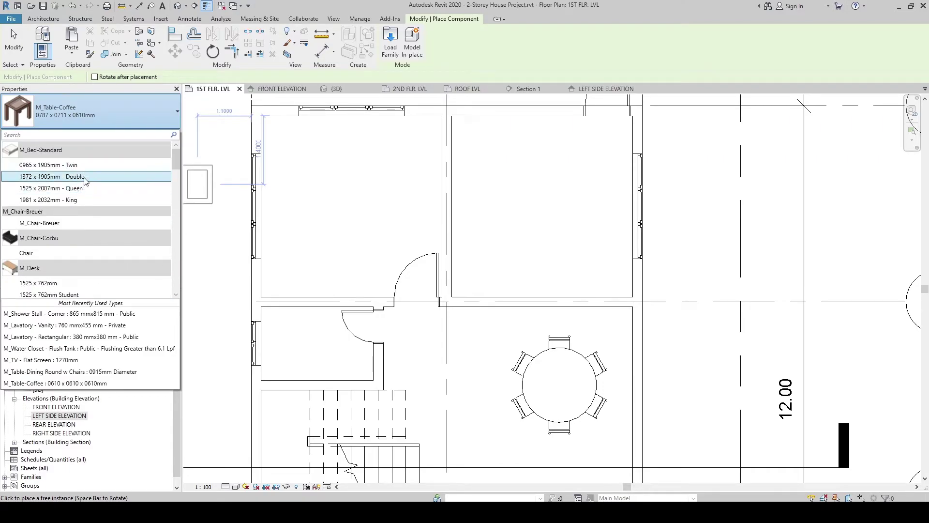
pyautogui.click(83, 179)
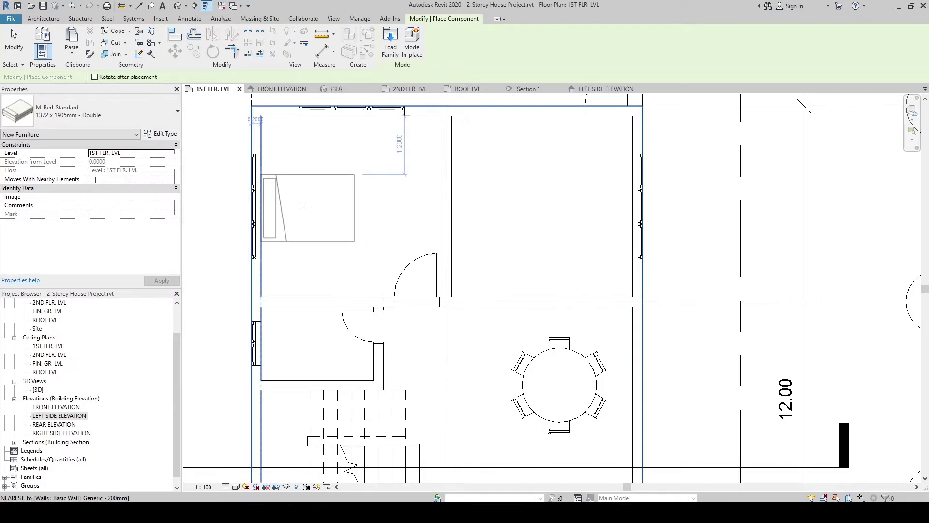
pyautogui.scroll(-4, 305, 208)
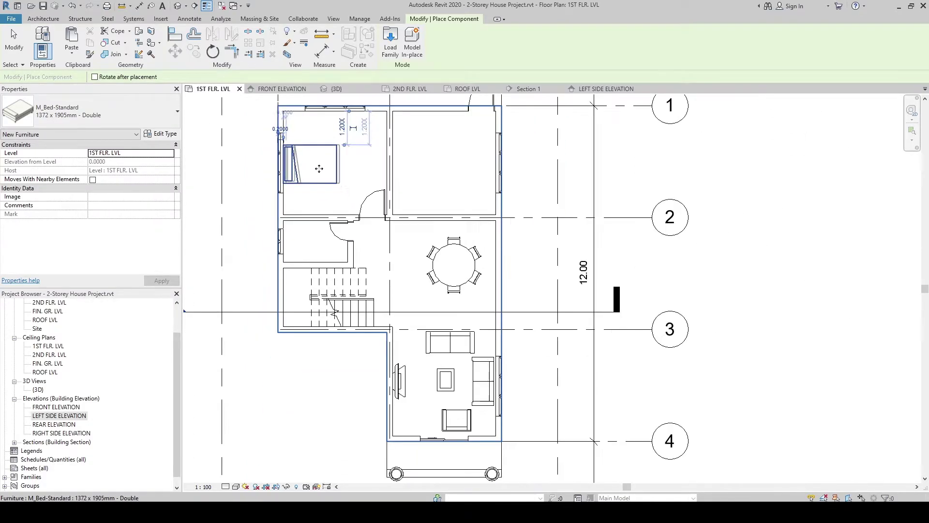
pyautogui.click(317, 168)
pyautogui.moveTo(317, 167); pyautogui.dragTo(319, 186, button='middle')
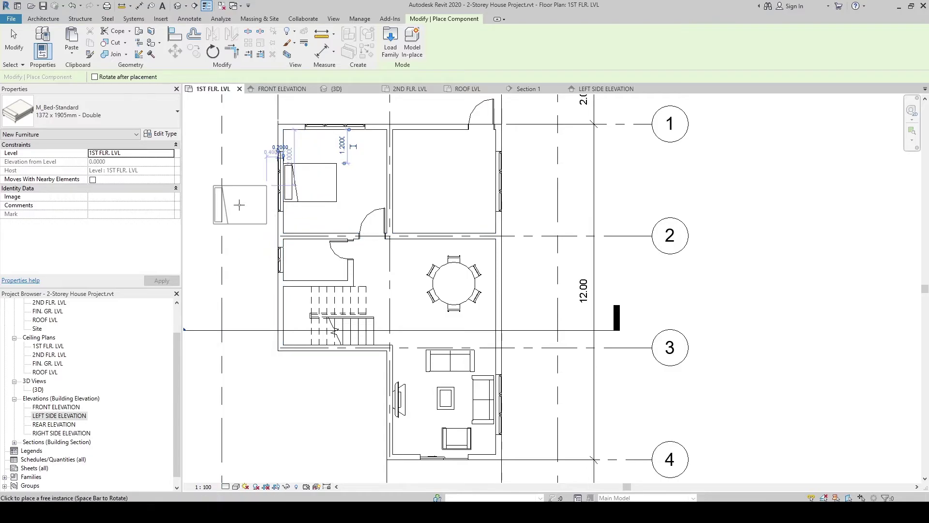
pyautogui.press('Escape')
pyautogui.press('Escape')
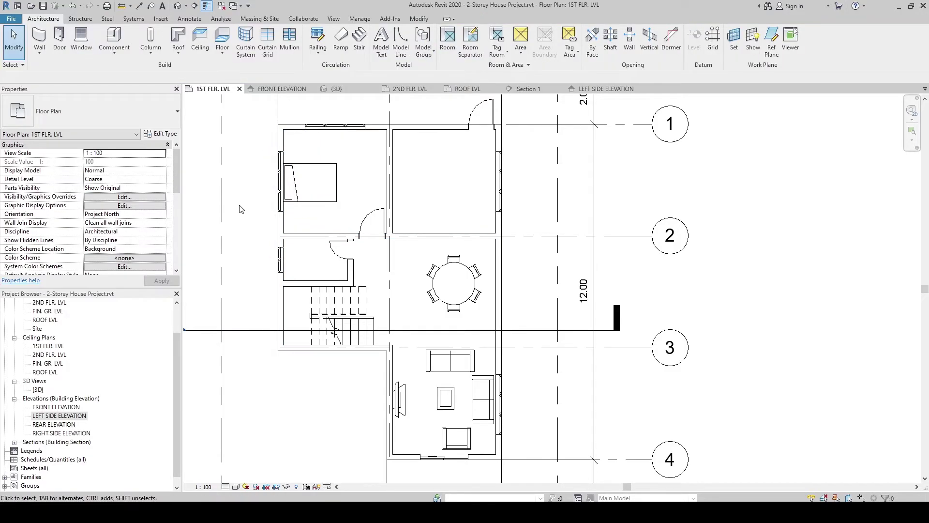
# Place an M_Water Closet - Flush Tank, Private - Flushing Greater than 6.1 Lpf, against the bathroom's stair-side wall, about 1.15 m from the left wall
pyautogui.click(133, 19)
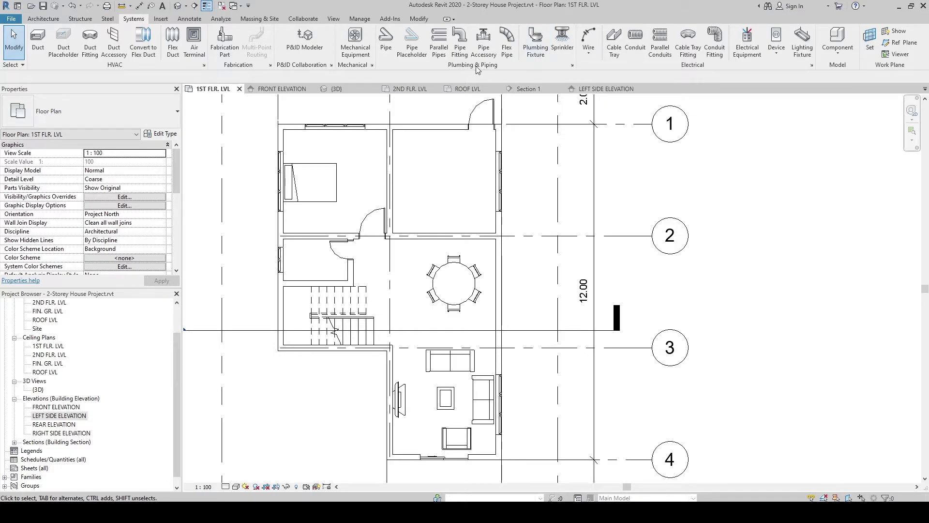
pyautogui.click(532, 54)
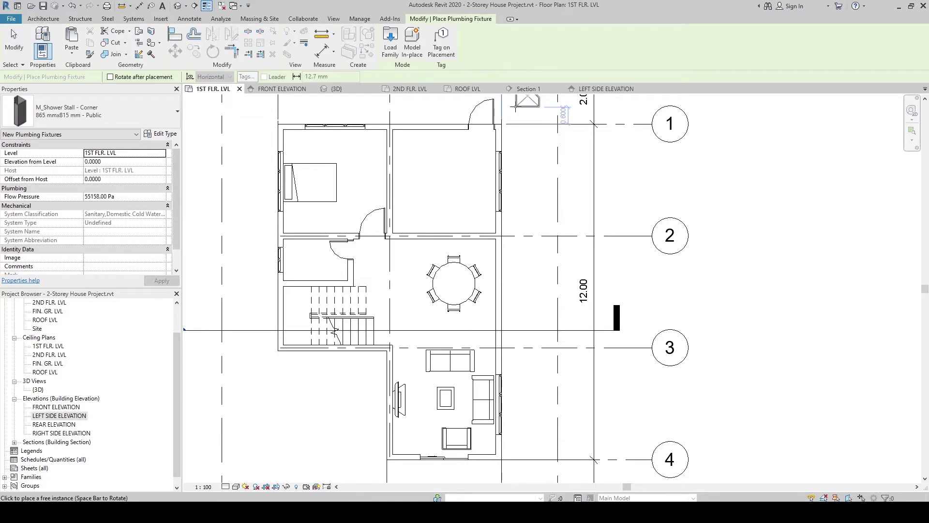
pyautogui.click(132, 118)
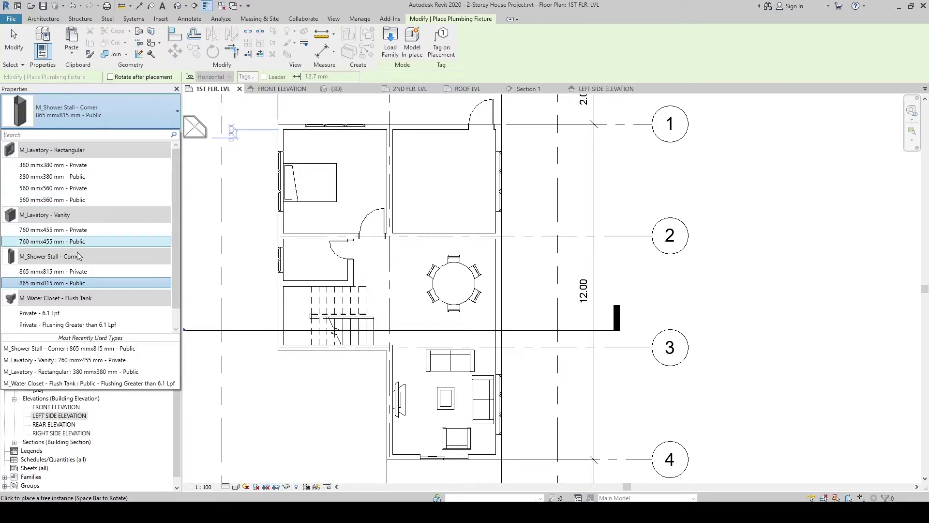
pyautogui.scroll(-1, 76, 271)
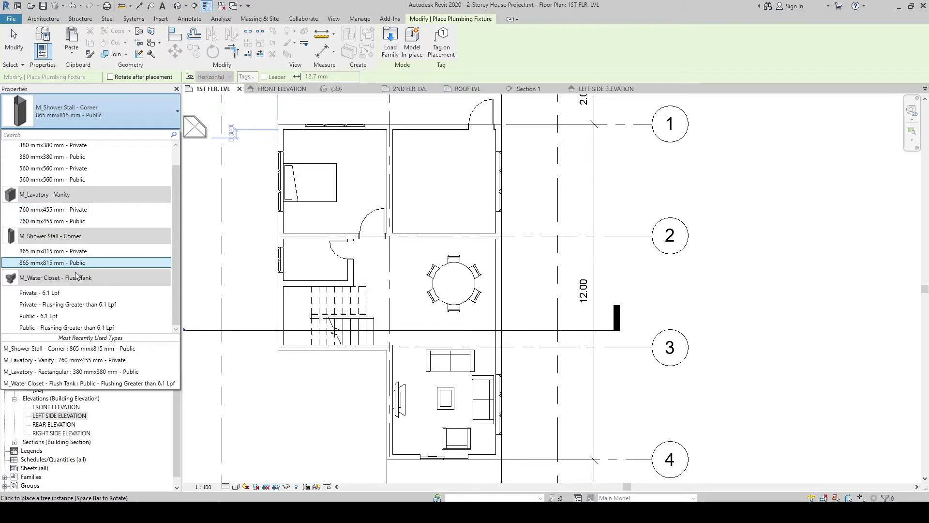
pyautogui.click(34, 304)
pyautogui.scroll(5, 322, 265)
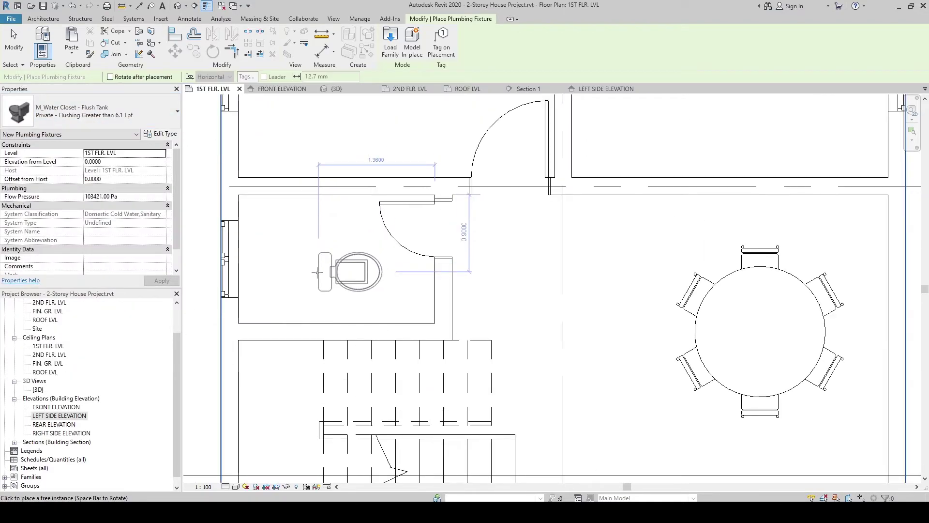
pyautogui.press('space')
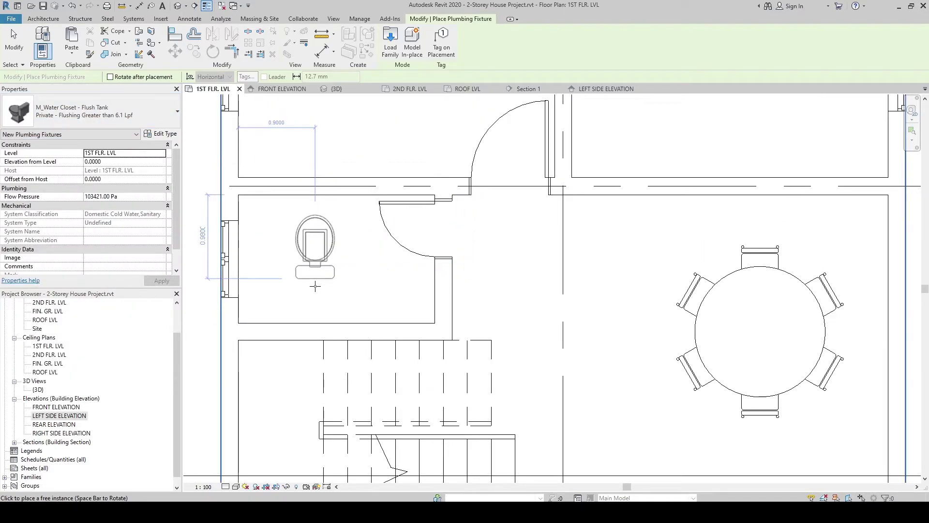
pyautogui.click(337, 322)
# Place an M_Lavatory - Rectangular 380 mmx380 mm - Private beside the water closet on the same wall, about 0.44 m from the right wall
pyautogui.click(146, 119)
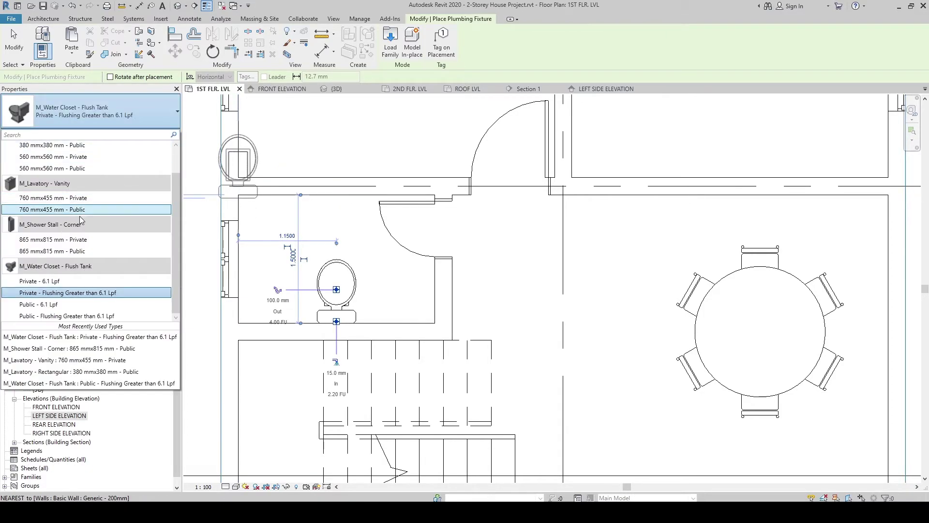
pyautogui.scroll(1, 79, 228)
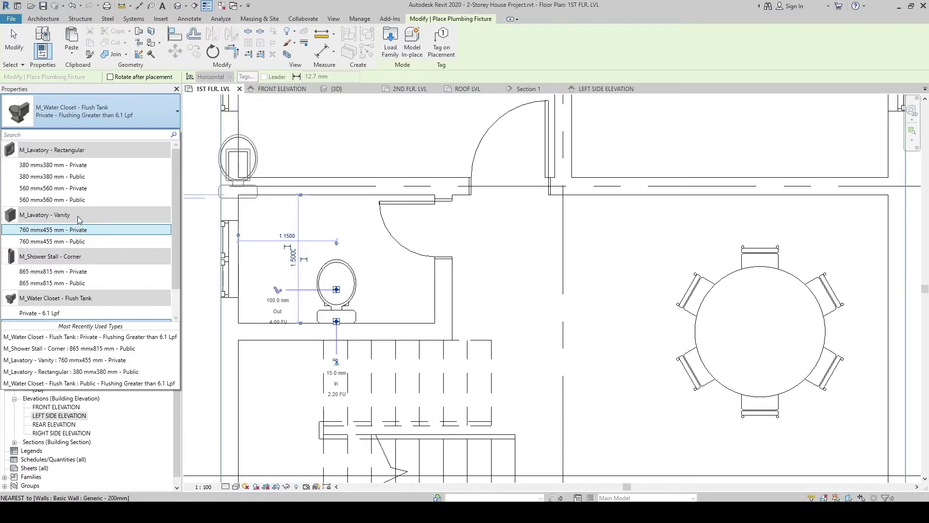
pyautogui.click(86, 165)
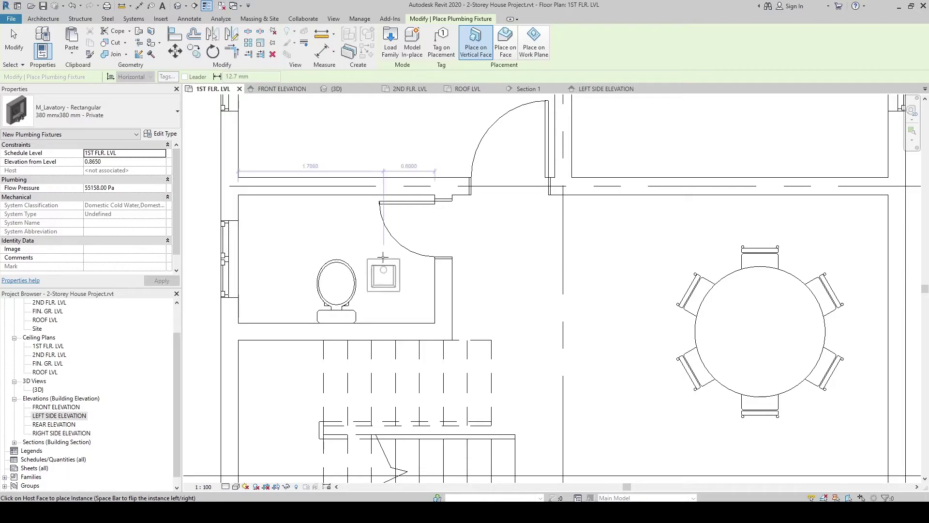
pyautogui.scroll(3, 394, 289)
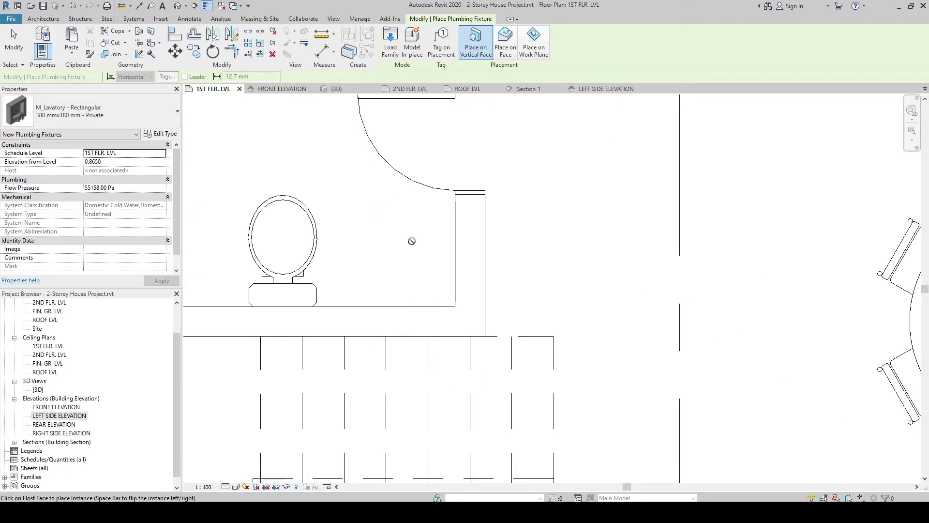
pyautogui.click(388, 309)
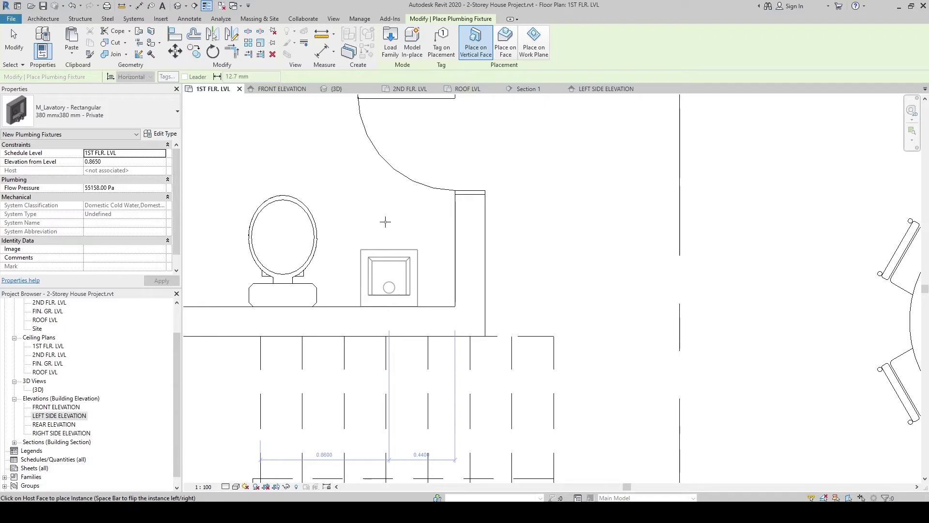
pyautogui.press('Escape')
pyautogui.press('Escape')
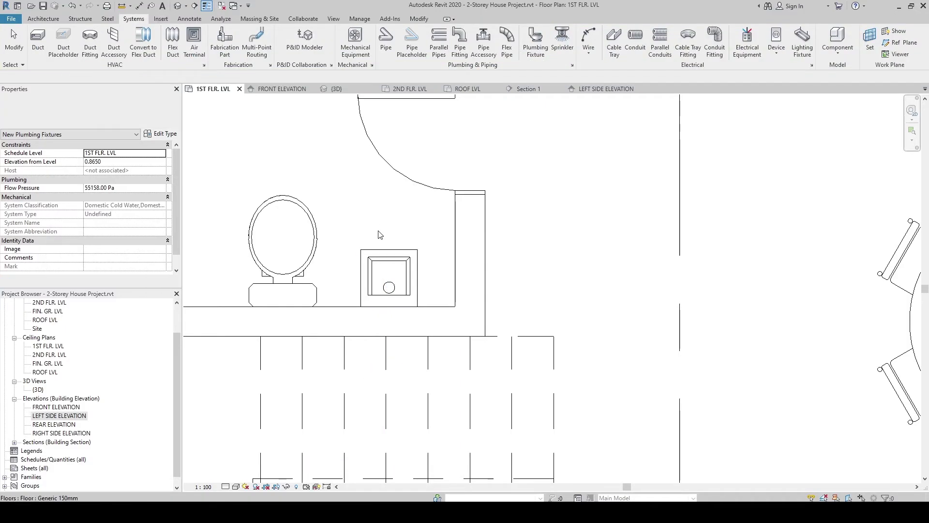
# Change the bathroom lavatory's type to 560 mmx560 mm - Private
pyautogui.click(380, 256)
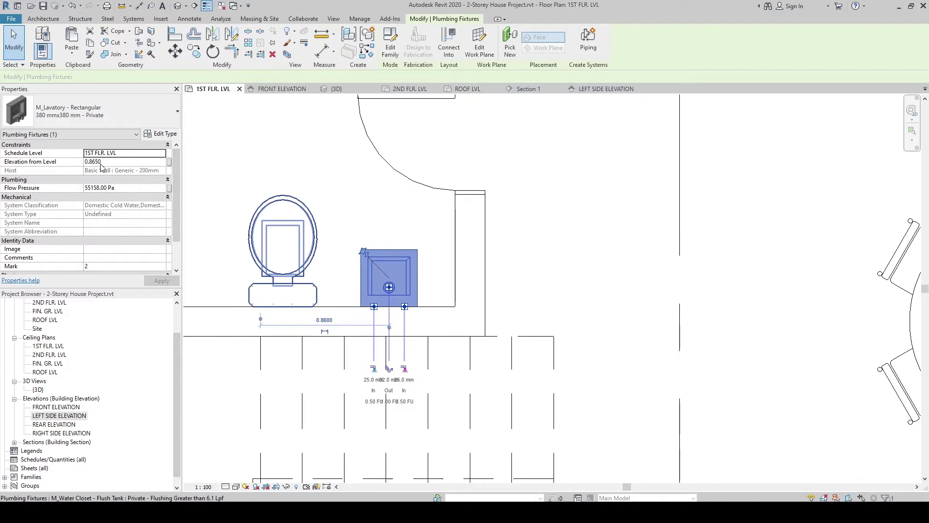
pyautogui.click(83, 118)
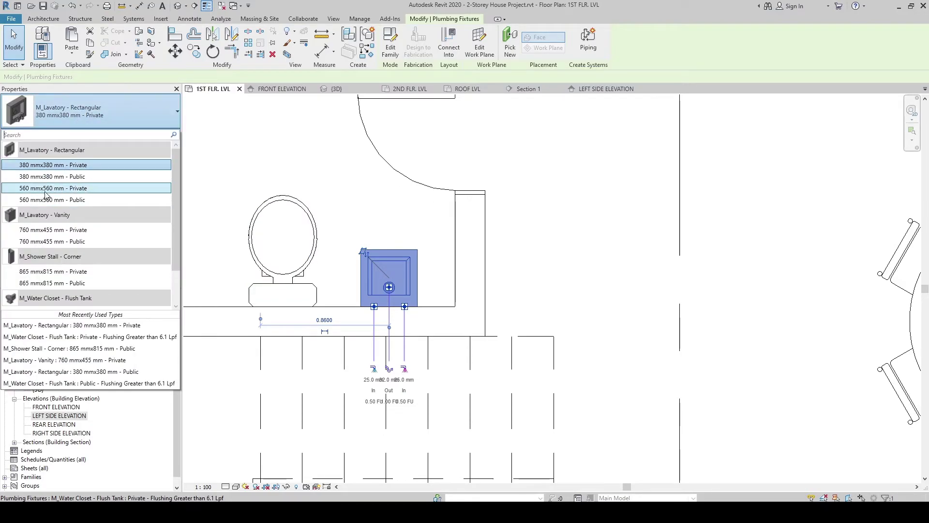
pyautogui.press('Escape')
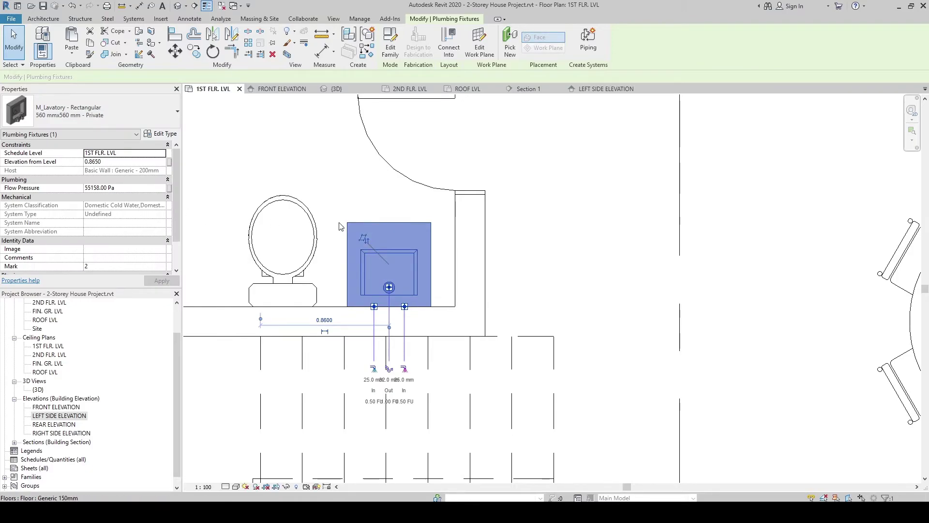
pyautogui.moveTo(364, 218); pyautogui.dragTo(429, 224, button='middle')
pyautogui.scroll(-4, 332, 183)
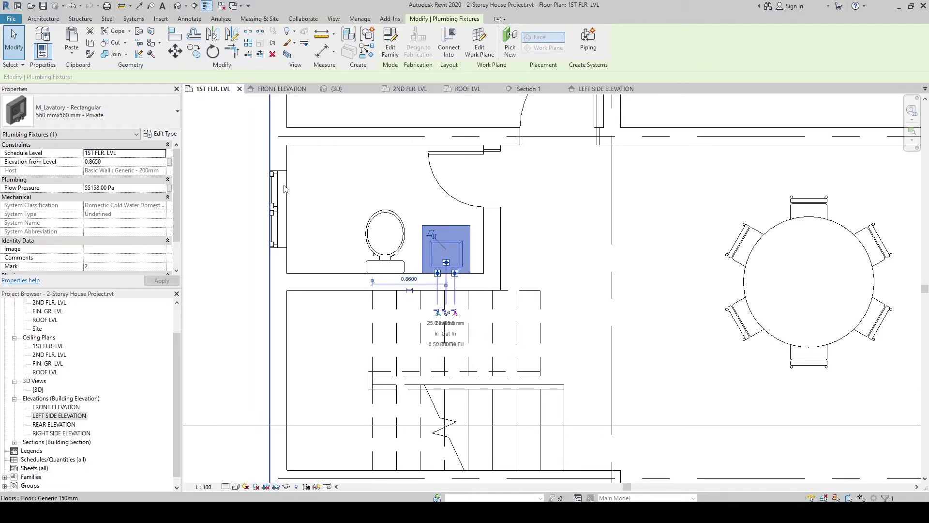
pyautogui.click(225, 172)
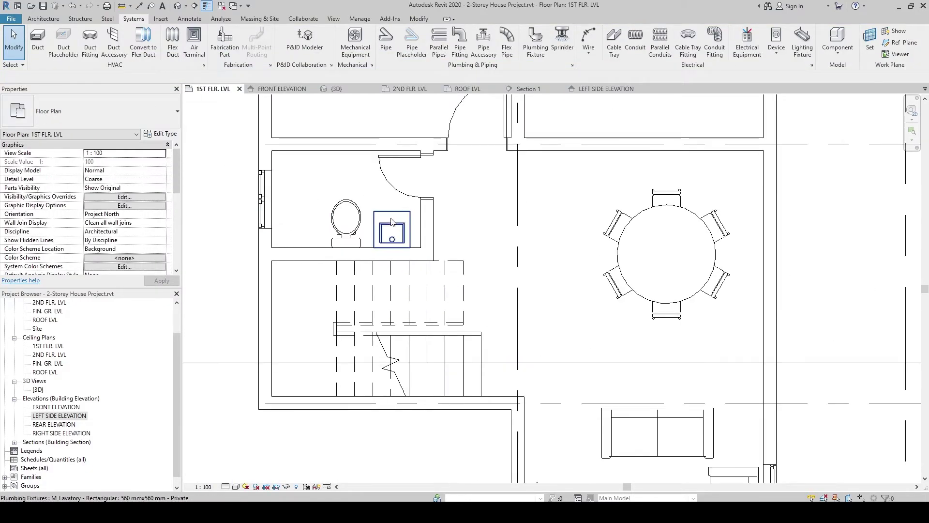
# Copy the bathroom's water closet and lavatory to the clipboard and open the 2ND FLR. LVL plan
pyautogui.scroll(-2, 376, 410)
pyautogui.scroll(-2, 387, 261)
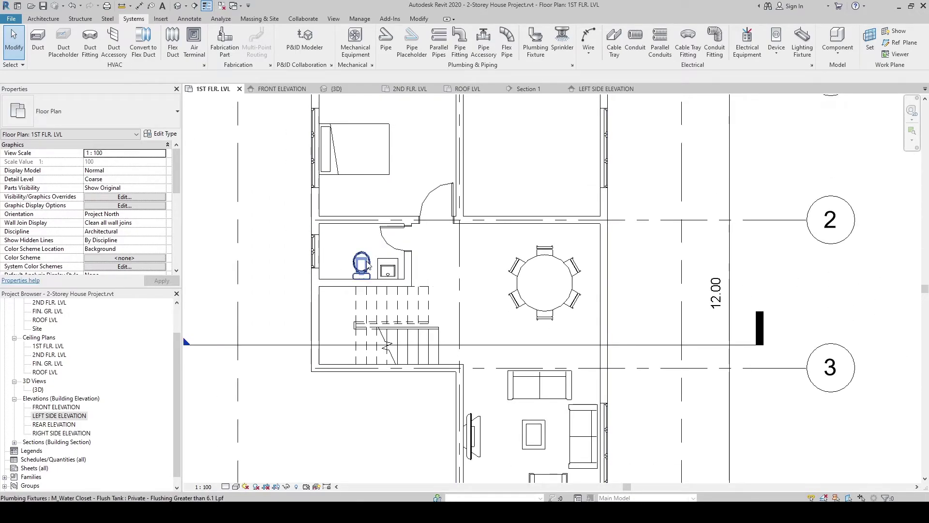
pyautogui.moveTo(367, 265); pyautogui.dragTo(364, 243, button='middle')
pyautogui.click(365, 242)
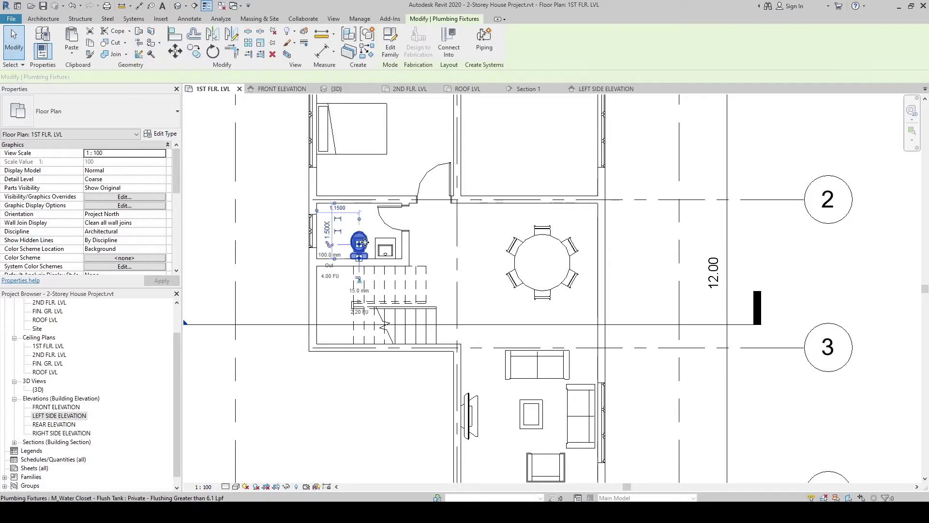
pyautogui.keyDown('ctrl'); pyautogui.click(394, 252); pyautogui.keyUp('ctrl')
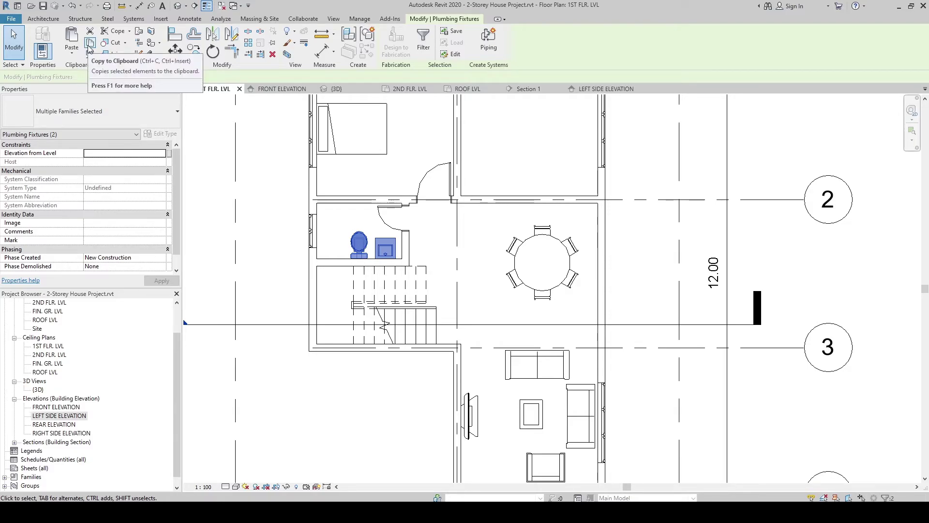
pyautogui.click(90, 45)
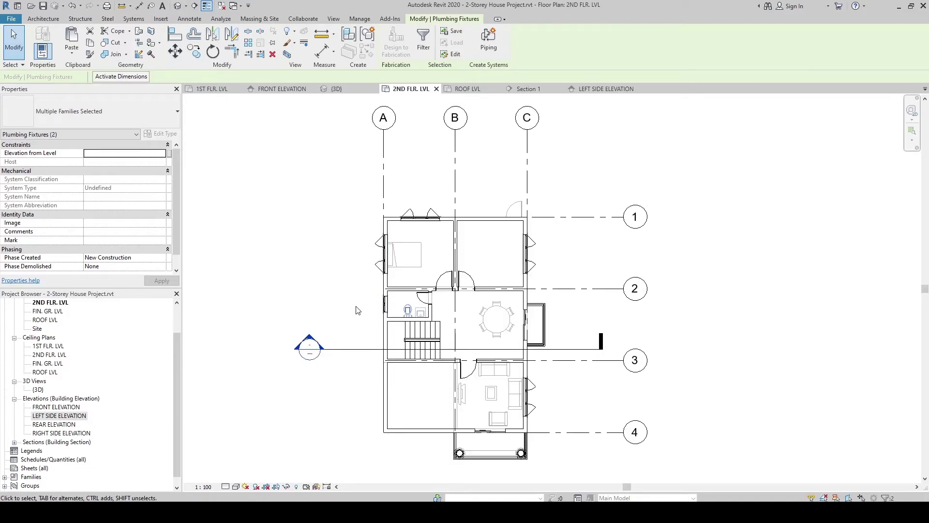
pyautogui.press('Escape')
pyautogui.scroll(3, 374, 311)
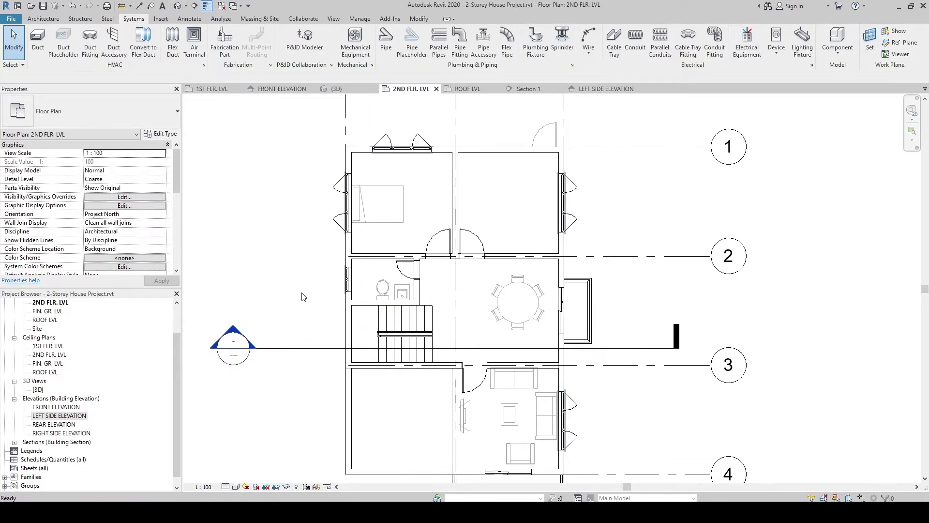
# Set the 2ND FLR. LVL plan's underlay base level to None
pyautogui.moveTo(306, 300); pyautogui.dragTo(302, 288, button='middle')
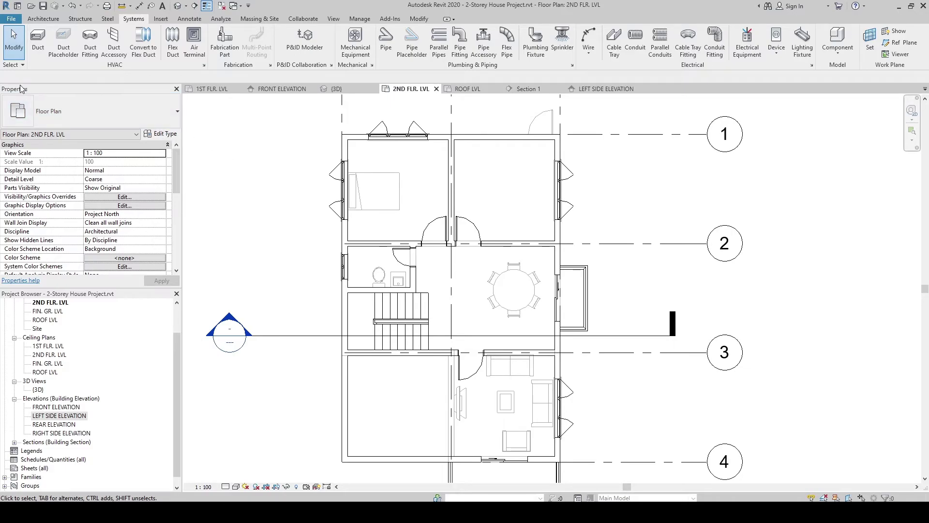
pyautogui.moveTo(176, 159); pyautogui.dragTo(176, 201)
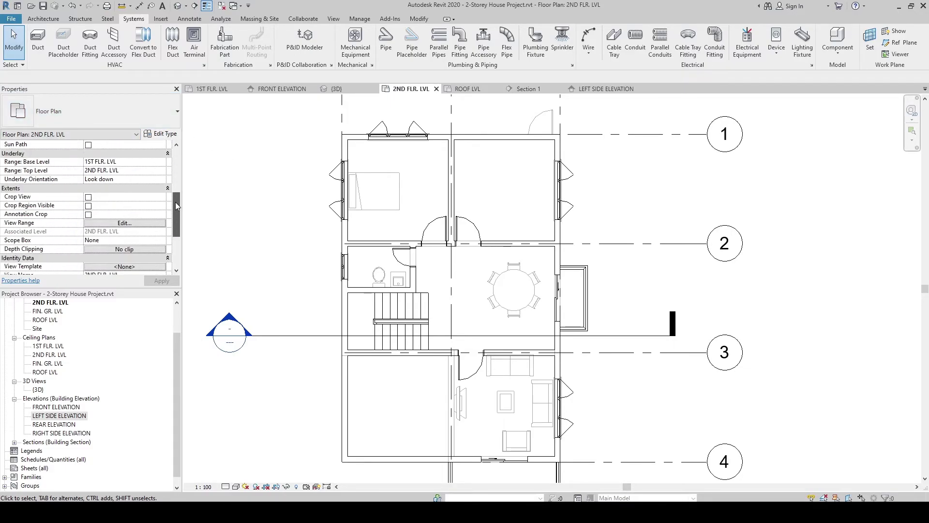
pyautogui.click(162, 162)
pyautogui.click(121, 170)
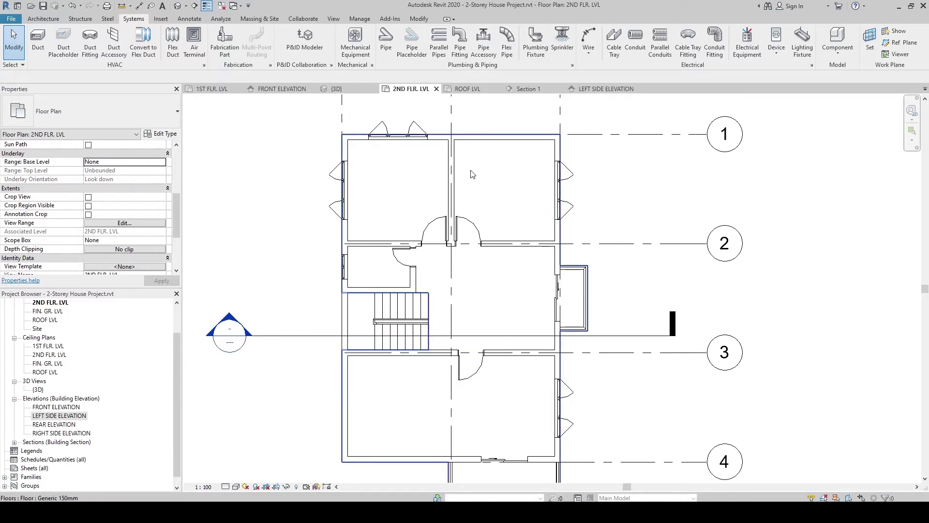
# Mirror the M_Window-Casement-Triple on the grid 1 wall about grid line B into the adjacent room
pyautogui.moveTo(471, 174); pyautogui.dragTo(479, 182, button='middle')
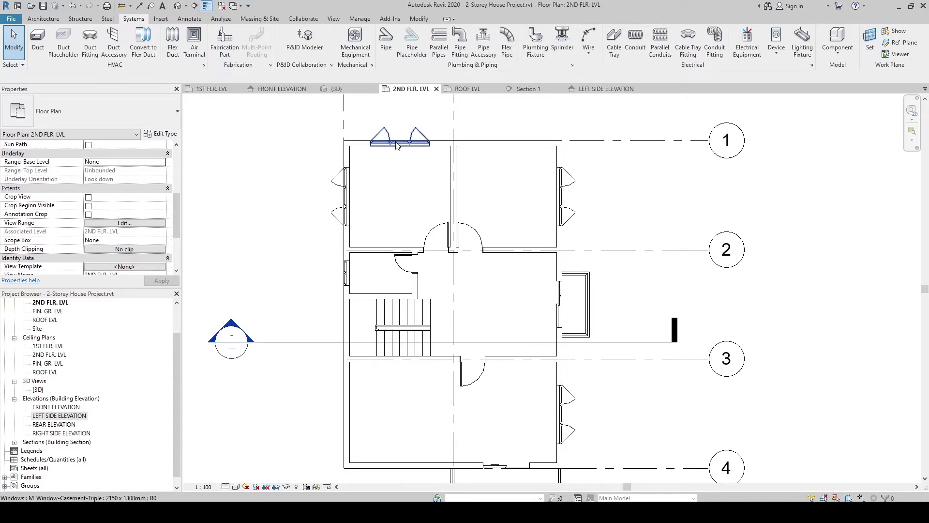
pyautogui.moveTo(400, 145); pyautogui.dragTo(400, 139, button='middle')
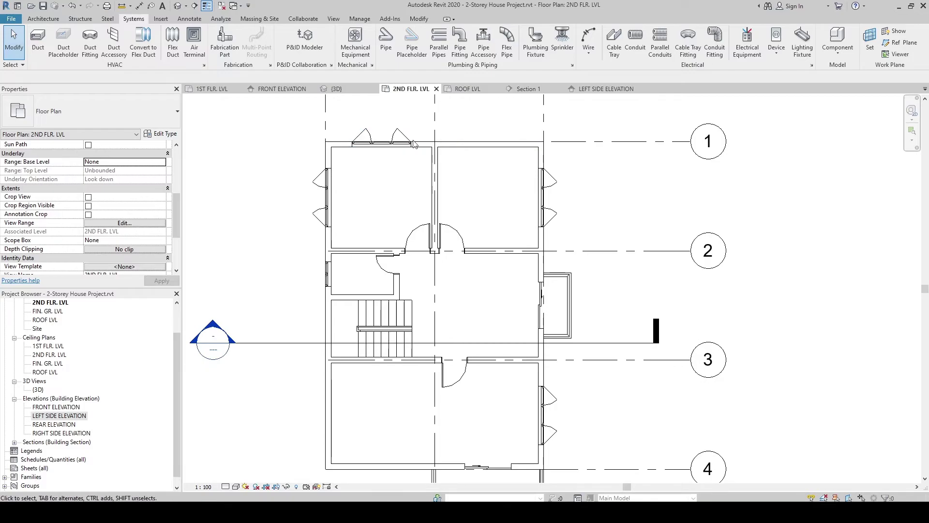
pyautogui.click(385, 141)
pyautogui.moveTo(386, 141); pyautogui.dragTo(384, 154, button='middle')
pyautogui.click(213, 33)
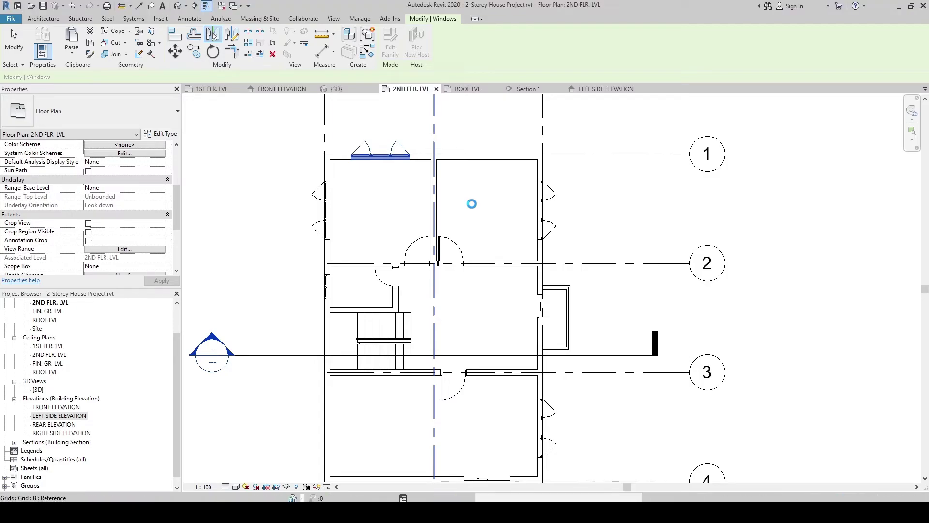
pyautogui.press('Escape')
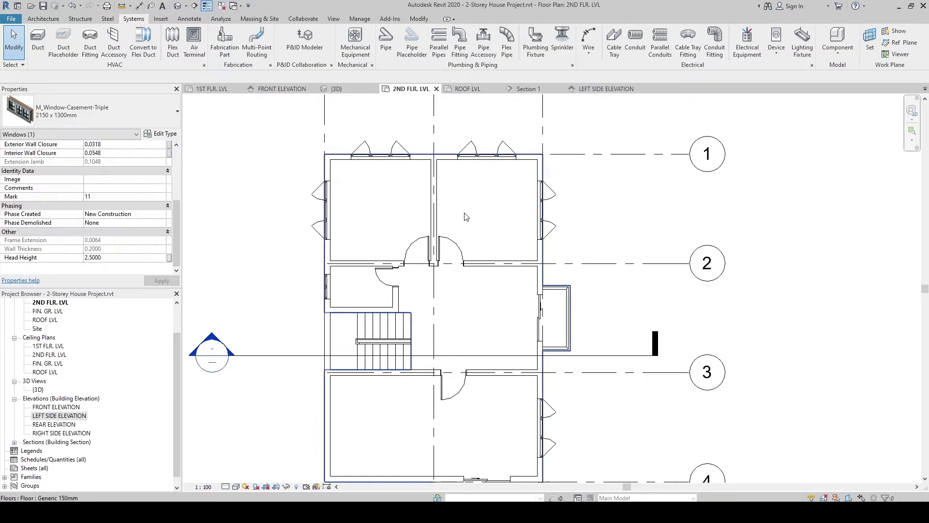
pyautogui.click(387, 163)
pyautogui.rightClick(387, 163)
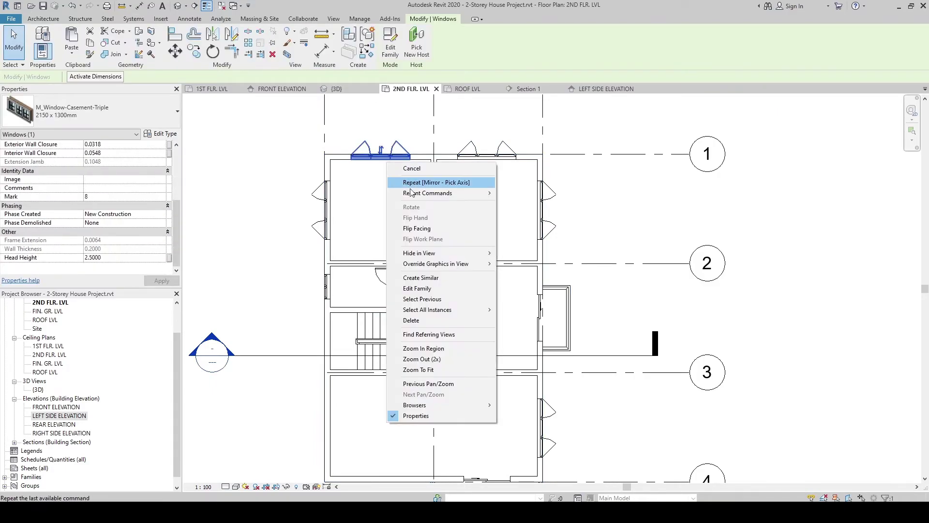
pyautogui.click(421, 277)
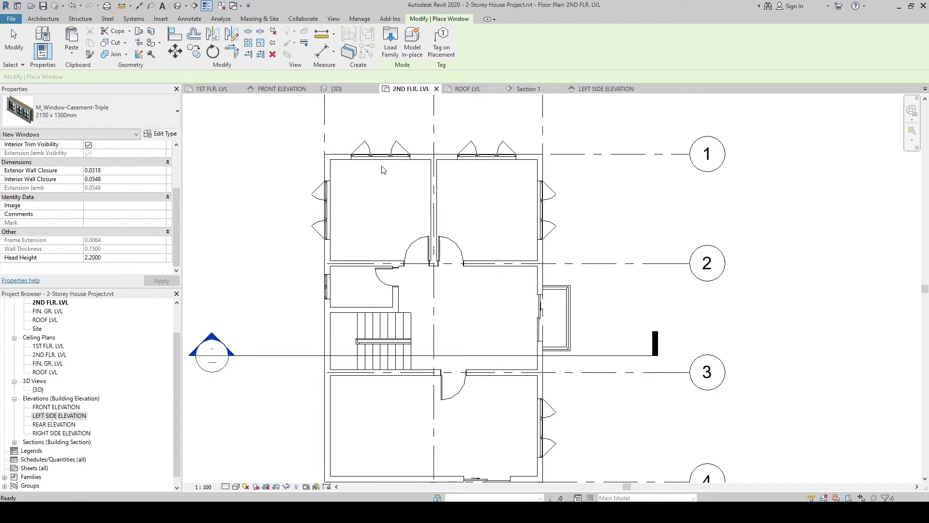
pyautogui.press('Escape')
pyautogui.press('Escape')
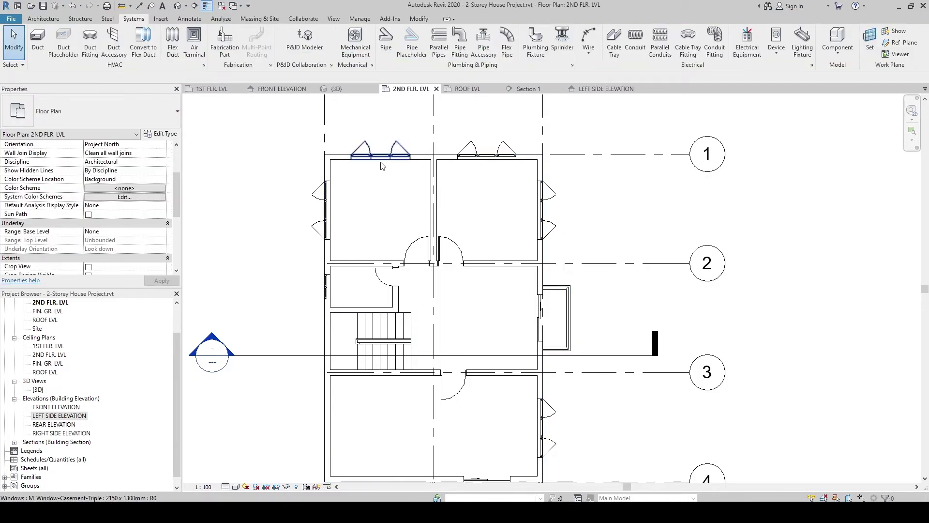
# Place a similar 2150 x 1300mm M_Window-Casement-Triple in the grid 4 wall, about 0.80 m from the left exterior wall
pyautogui.click(382, 163)
pyautogui.rightClick(381, 163)
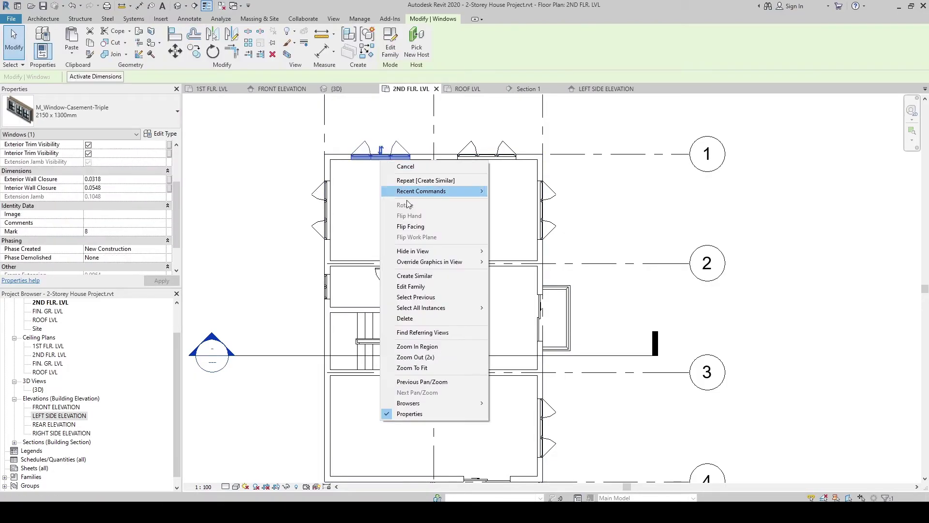
pyautogui.click(414, 276)
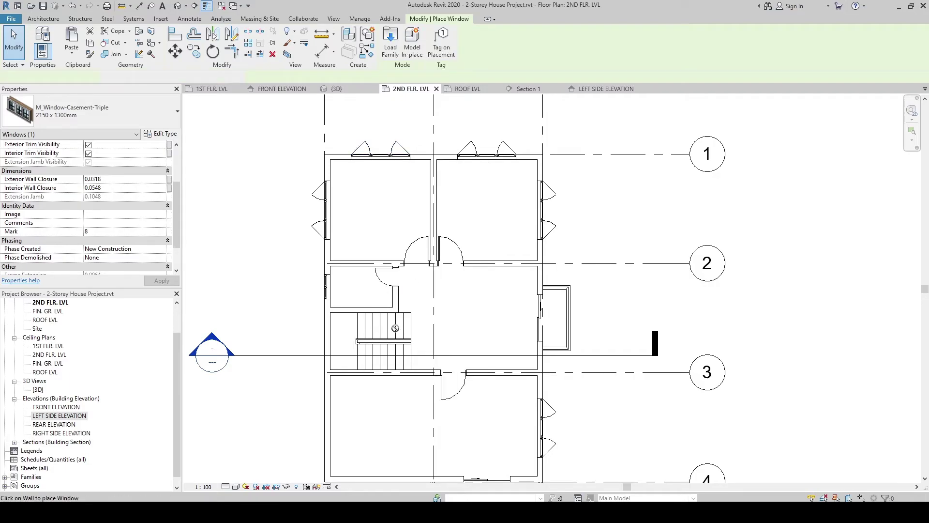
pyautogui.moveTo(404, 332); pyautogui.dragTo(404, 166, button='middle')
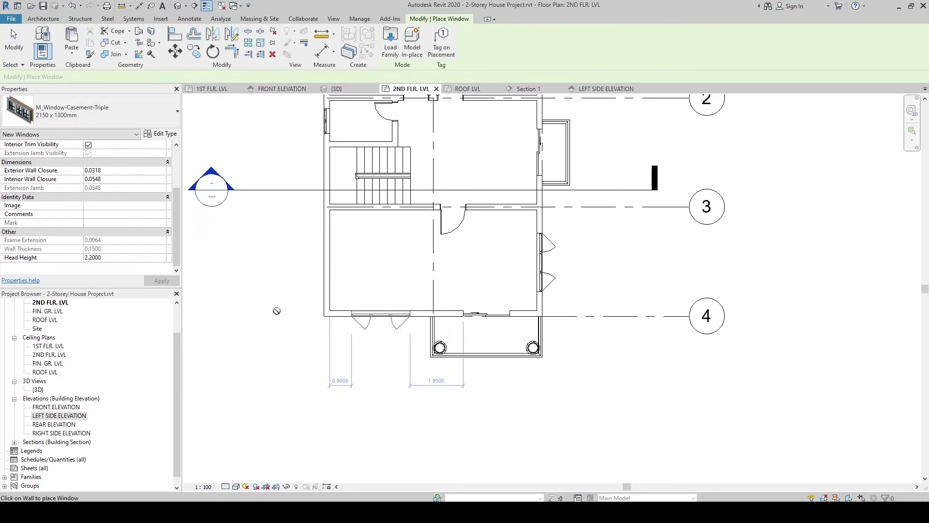
pyautogui.click(381, 319)
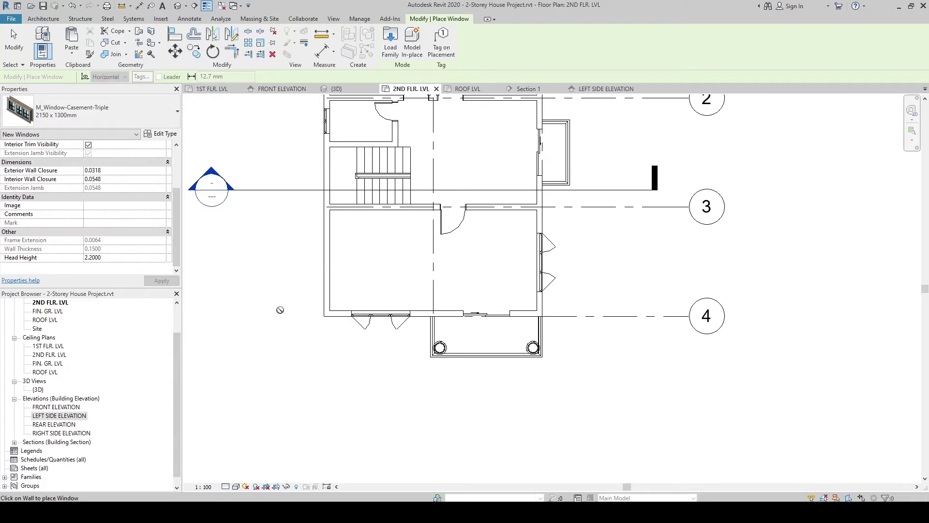
pyautogui.press('Escape')
# Dimension from the left exterior wall through the new window's centre to grid line B and make both segments equal
pyautogui.click(391, 324)
pyautogui.scroll(3, 391, 324)
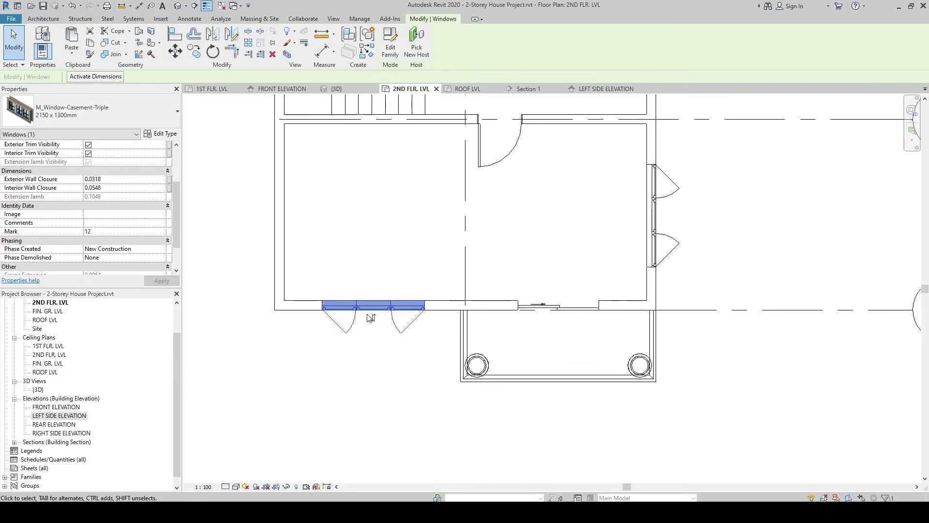
pyautogui.click(266, 310)
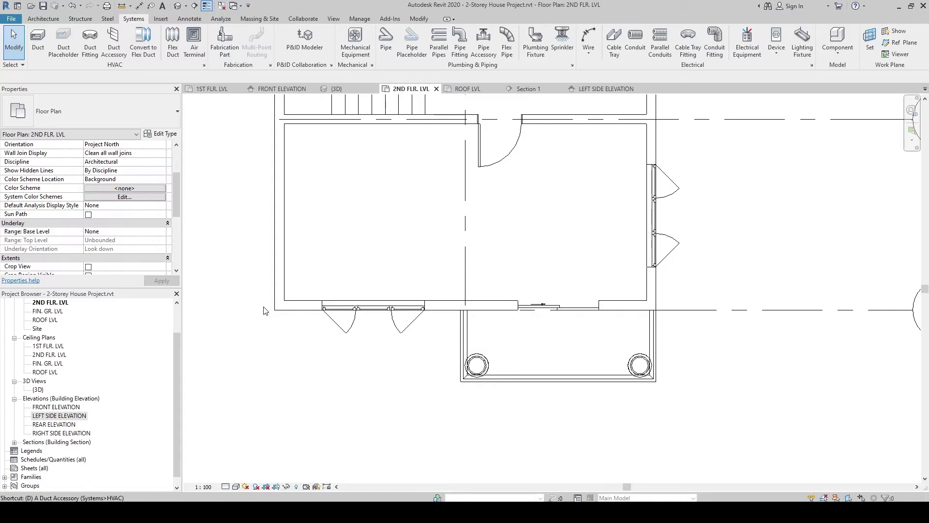
pyautogui.press('d')
pyautogui.press('i')
pyautogui.click(280, 266)
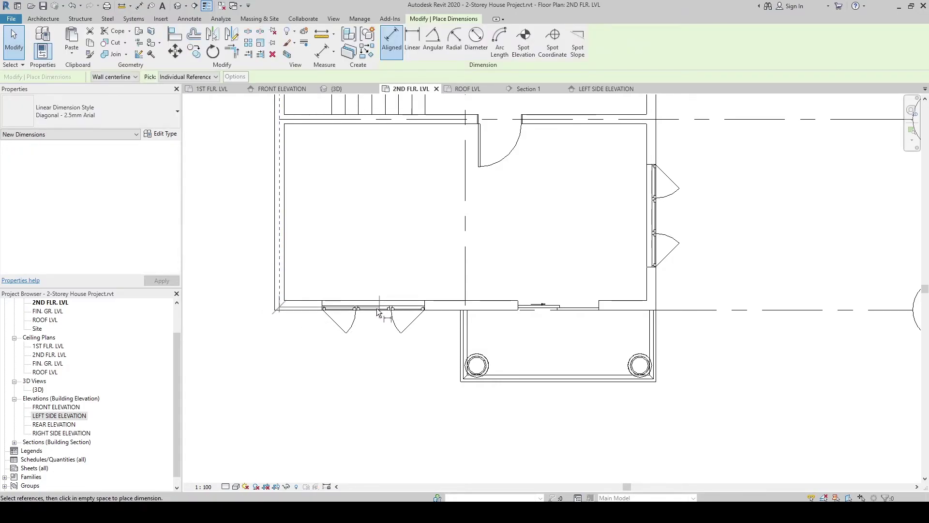
pyautogui.click(466, 285)
pyautogui.click(409, 395)
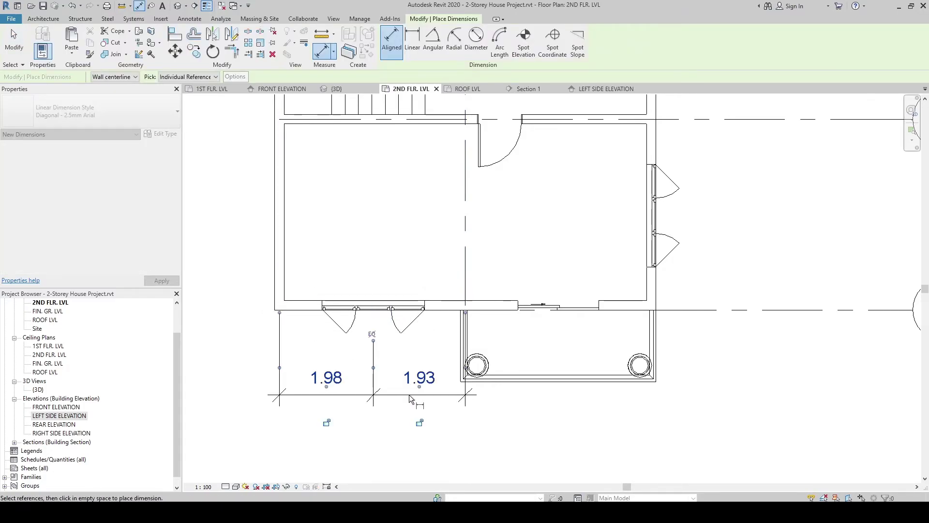
pyautogui.click(372, 335)
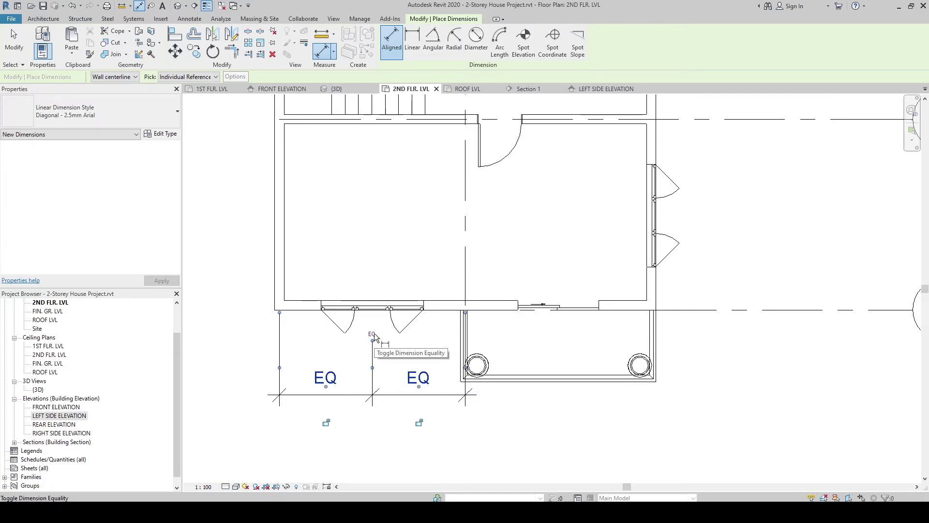
pyautogui.press('Escape')
pyautogui.press('Escape')
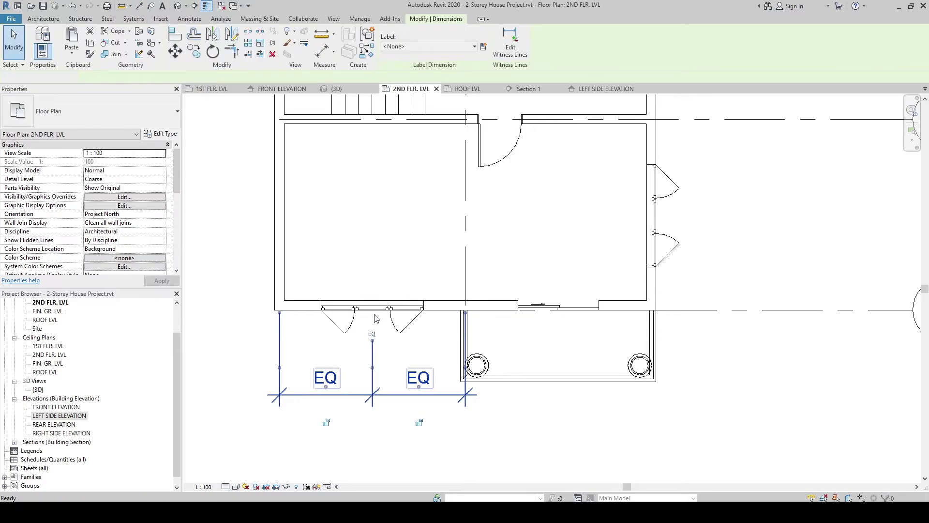
# Delete the equality dimension below the grid 4 window
pyautogui.press('Delete')
pyautogui.scroll(-1, 375, 321)
pyautogui.click(753, 490)
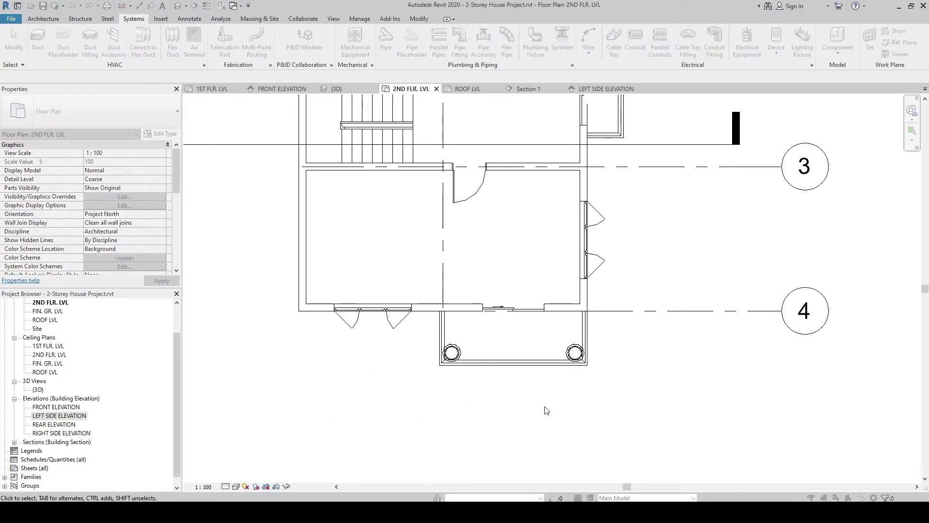
# Paste the copied water closet and lavatory aligned to the 2ND FLR. LVL level
pyautogui.scroll(-1, 281, 261)
pyautogui.moveTo(318, 336); pyautogui.dragTo(339, 299, button='middle')
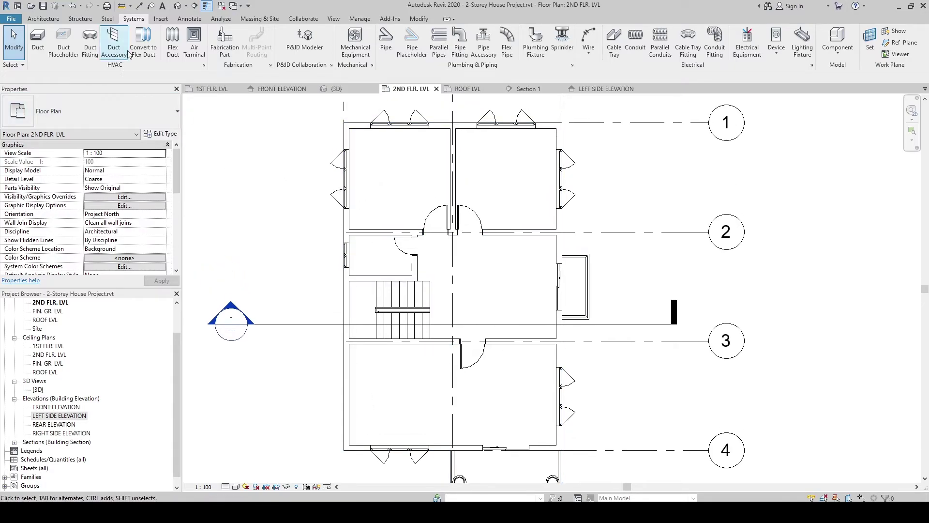
pyautogui.click(425, 19)
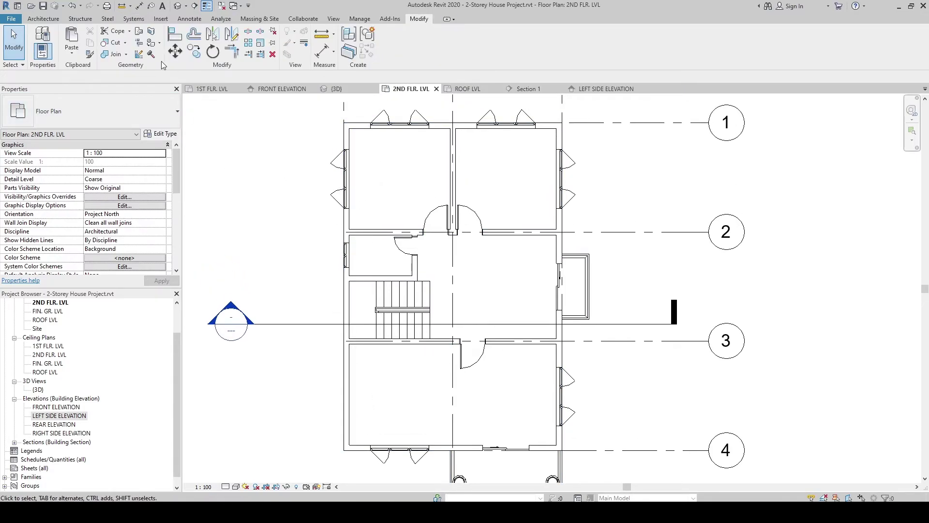
pyautogui.click(77, 57)
pyautogui.click(102, 89)
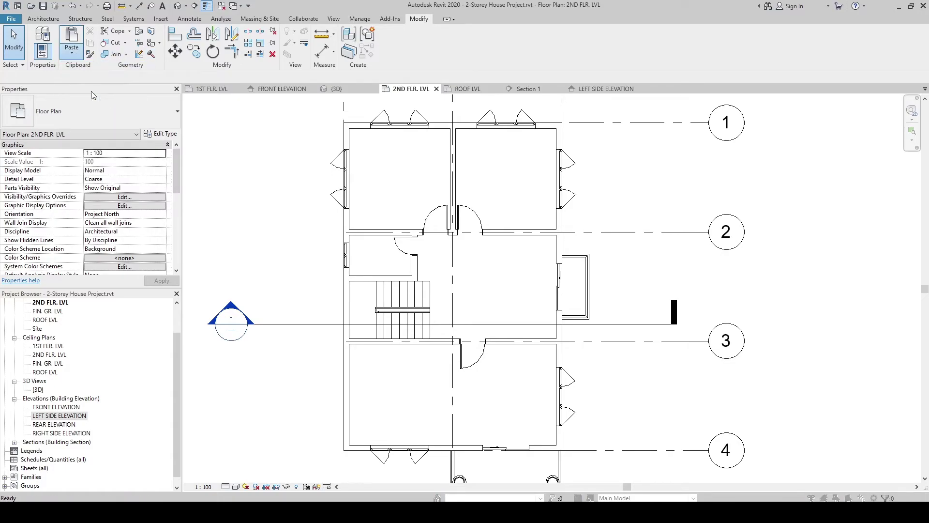
pyautogui.click(170, 164)
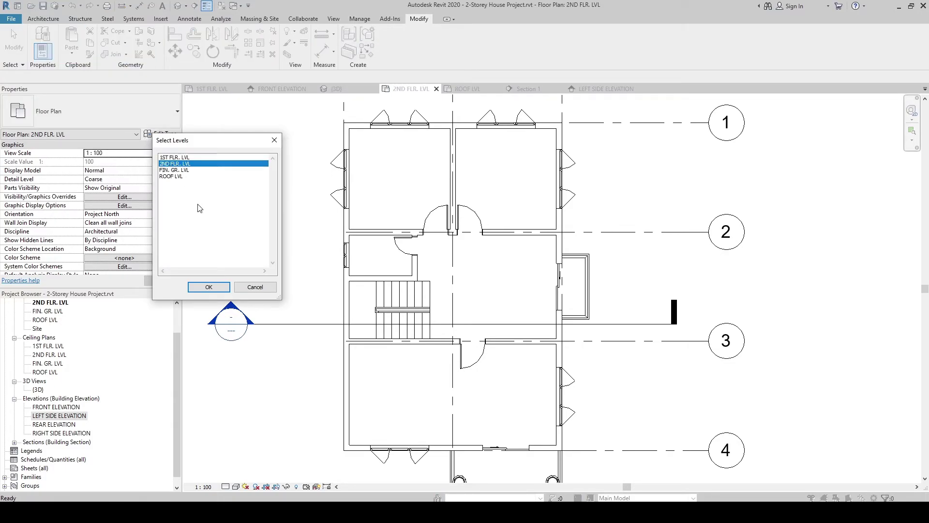
pyautogui.click(220, 290)
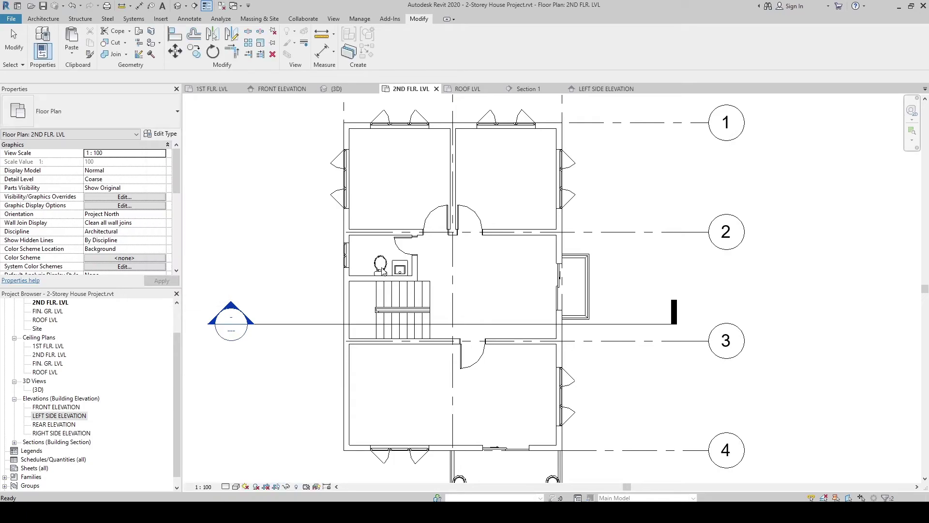
pyautogui.click(327, 274)
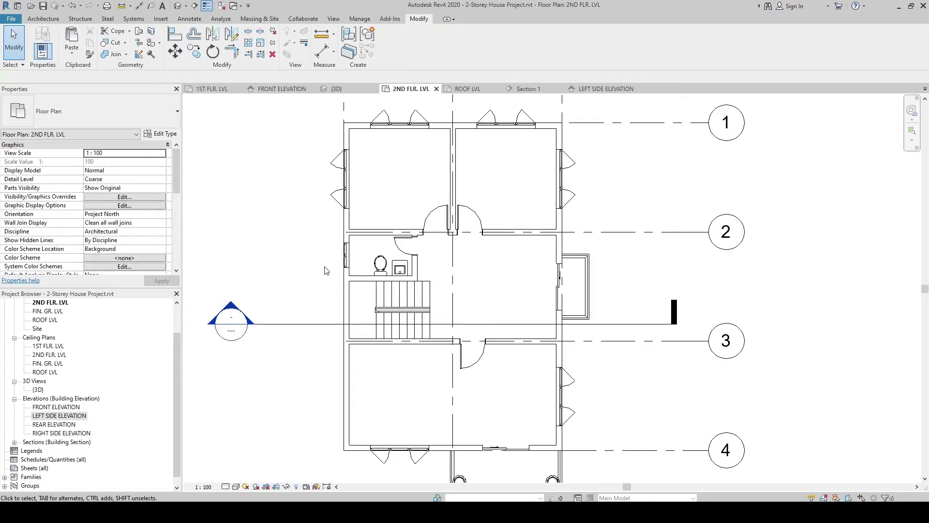
# Place an M_Shower Stall - Corner, 865 mmx815 mm - Private, in the bathroom corner between the window wall and the stair-side wall
pyautogui.scroll(2, 325, 270)
pyautogui.scroll(2, 322, 256)
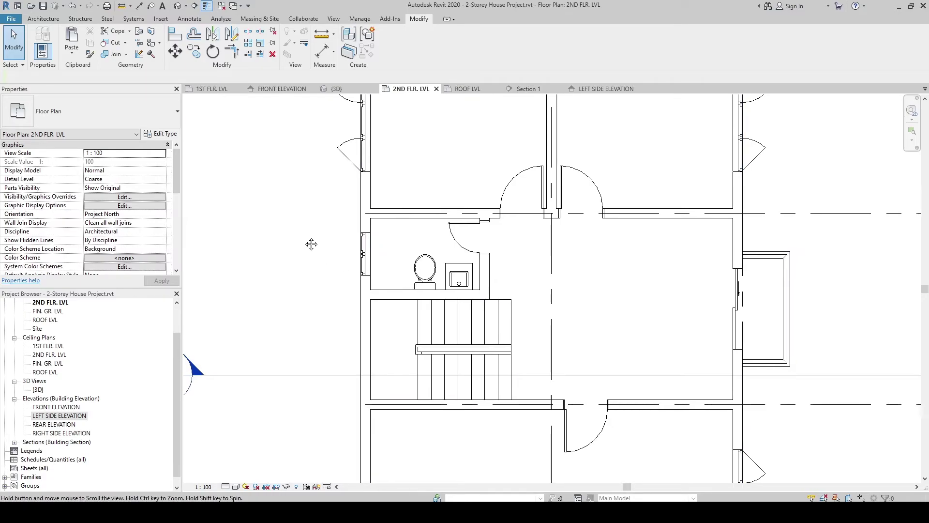
pyautogui.moveTo(311, 245); pyautogui.dragTo(305, 244, button='middle')
pyautogui.click(133, 19)
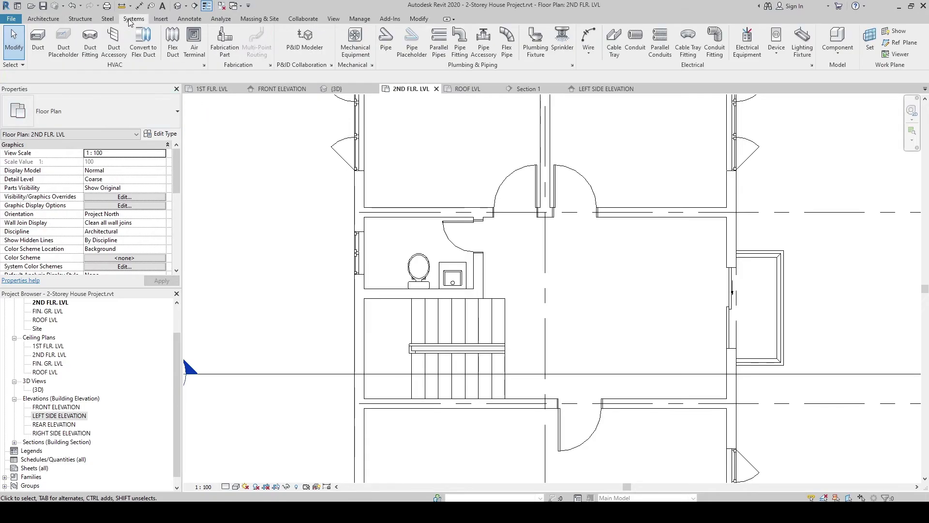
pyautogui.click(536, 43)
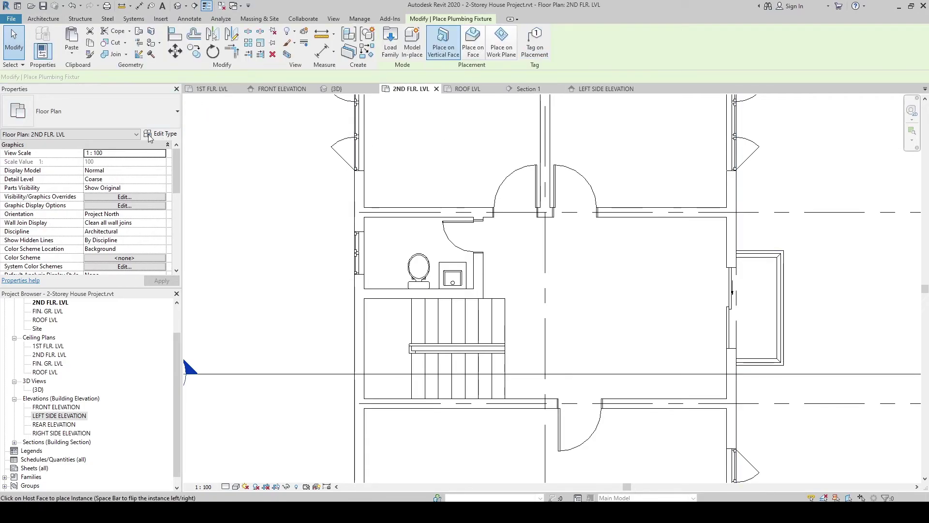
pyautogui.click(138, 118)
pyautogui.scroll(-2, 41, 222)
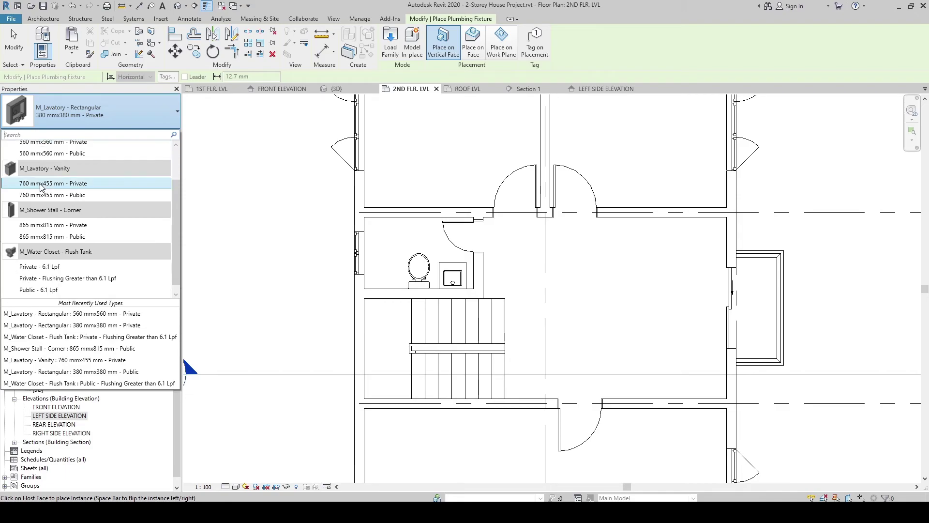
pyautogui.click(46, 217)
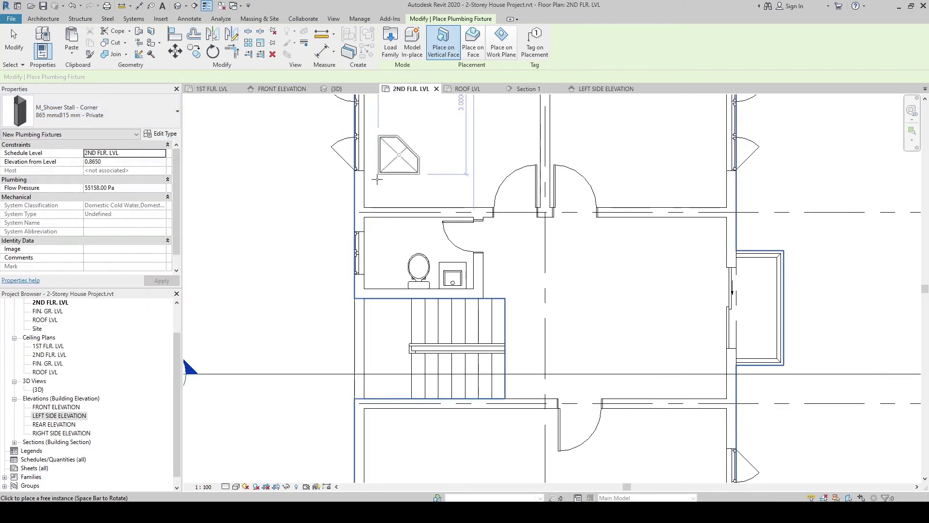
pyautogui.click(366, 291)
pyautogui.press('Escape')
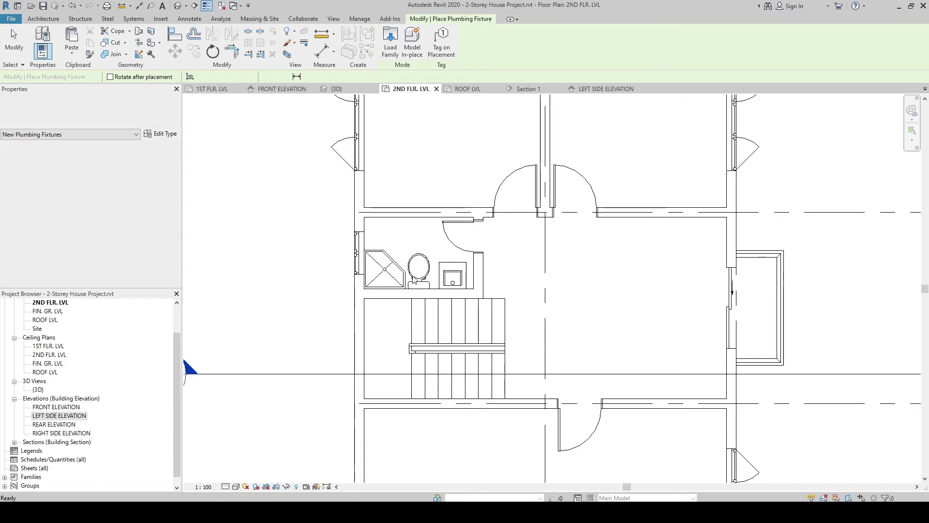
pyautogui.click(414, 279)
pyautogui.scroll(2, 415, 278)
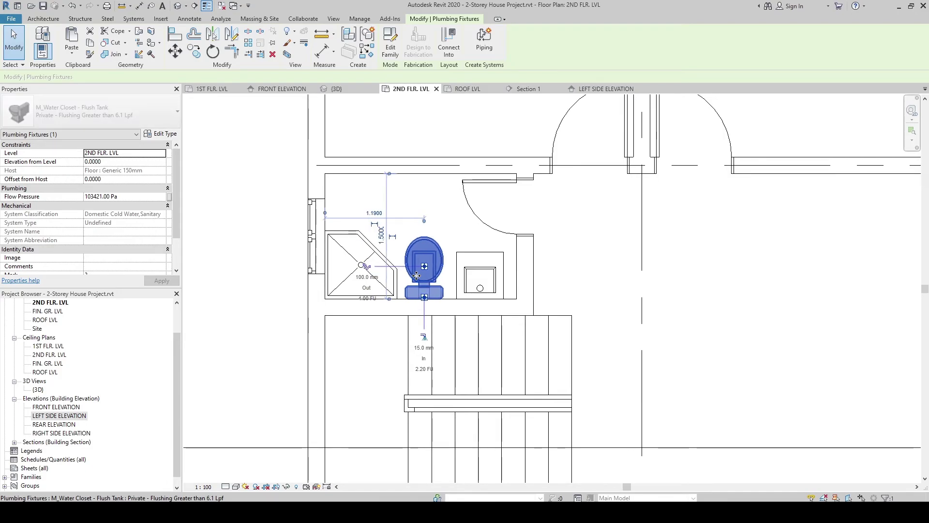
pyautogui.press('Escape')
pyautogui.scroll(-2, 409, 266)
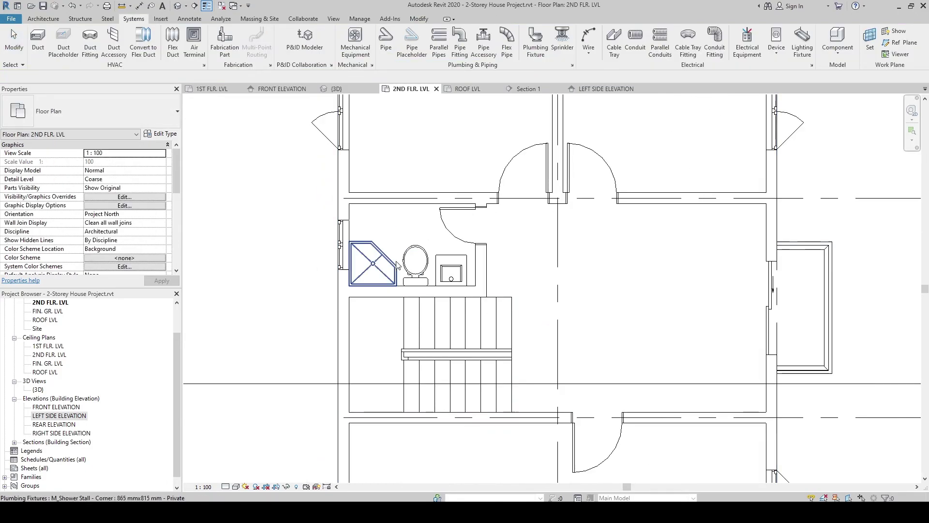
# Place M_Bed-Standard 1372 x 1905mm - Double beds in both bedrooms between grids 1 and 2, with headboards against the exterior walls
pyautogui.scroll(1, 407, 229)
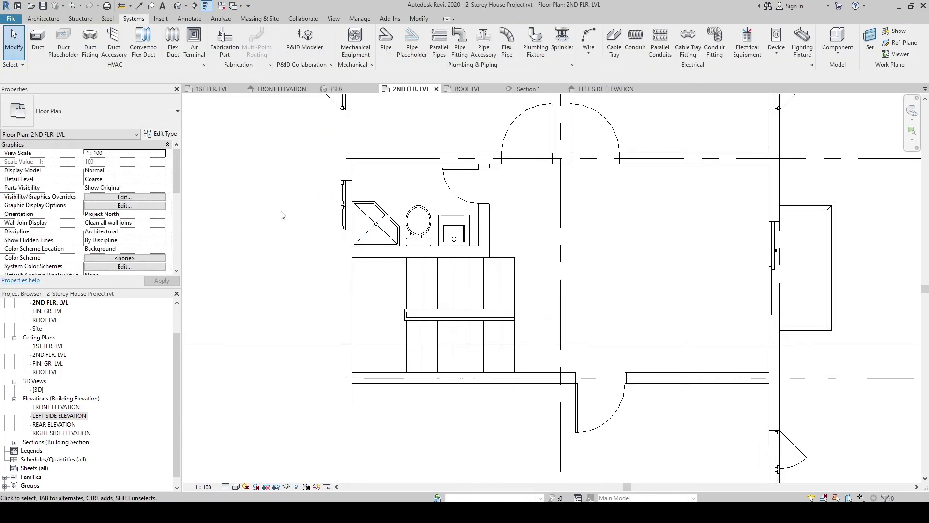
pyautogui.moveTo(286, 220); pyautogui.dragTo(283, 225, button='middle')
pyautogui.scroll(-1, 286, 221)
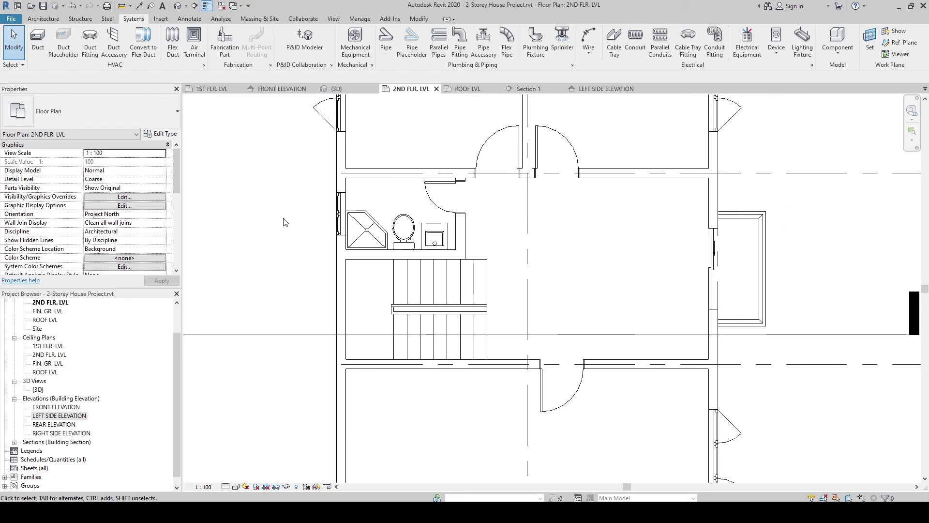
pyautogui.scroll(-4, 316, 222)
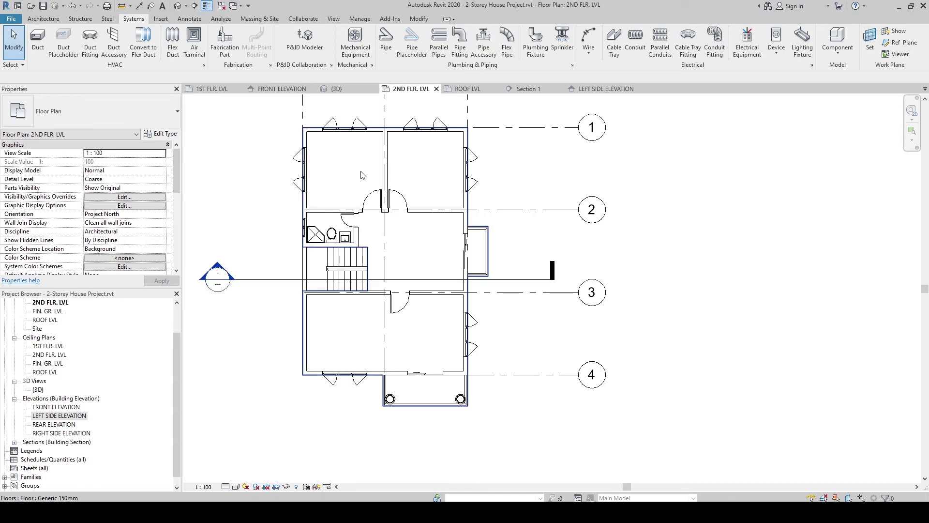
pyautogui.click(46, 19)
pyautogui.click(114, 51)
pyautogui.click(116, 76)
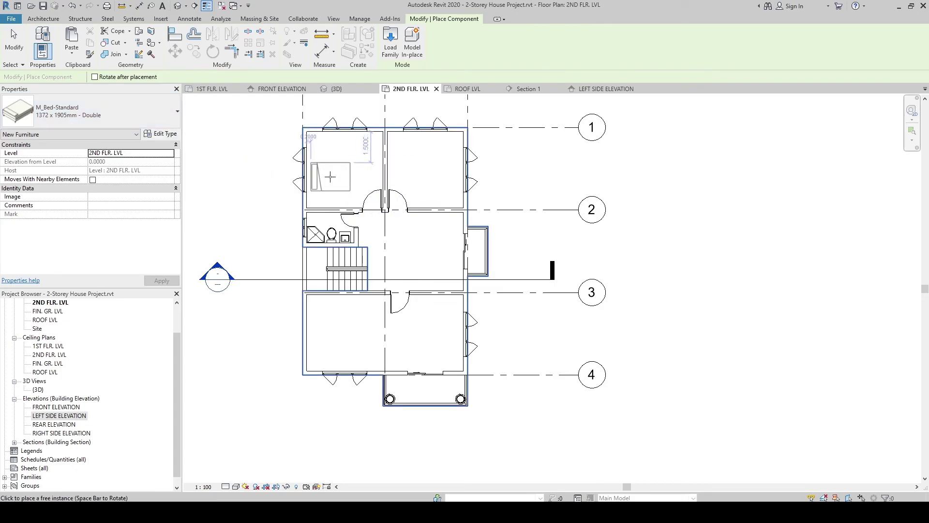
pyautogui.scroll(2, 327, 173)
pyautogui.click(315, 173)
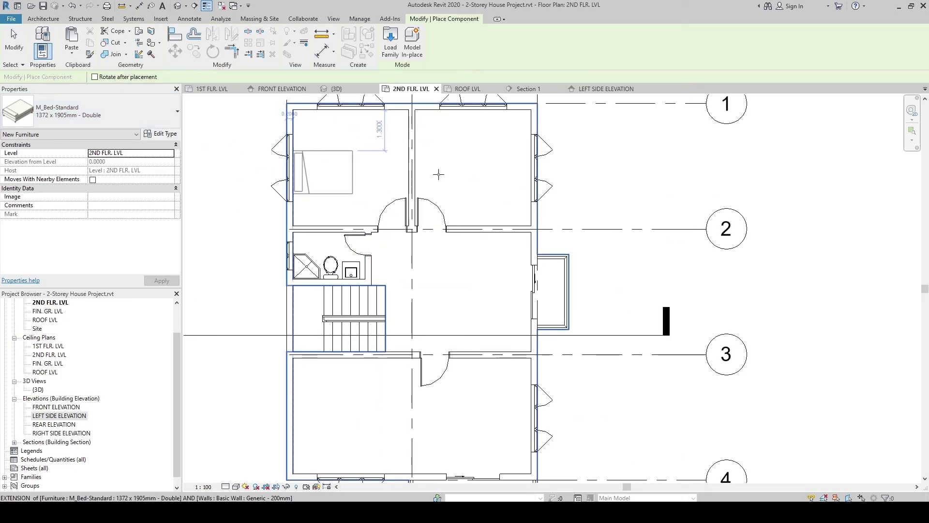
pyautogui.press('space')
pyautogui.press('space')
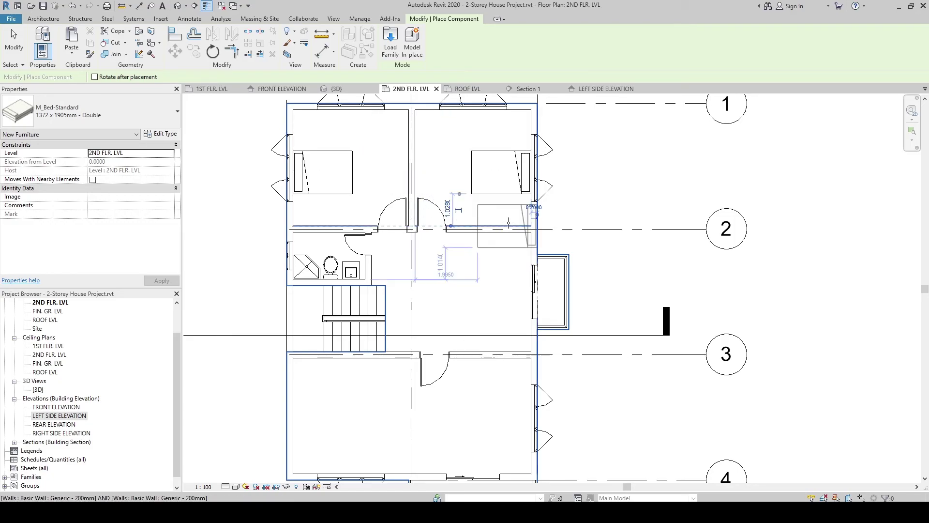
# Place another double M_Bed-Standard in the bedroom between grids 3 and 4, with its headboard against the right exterior wall's window
pyautogui.moveTo(515, 230); pyautogui.dragTo(499, 146, button='middle')
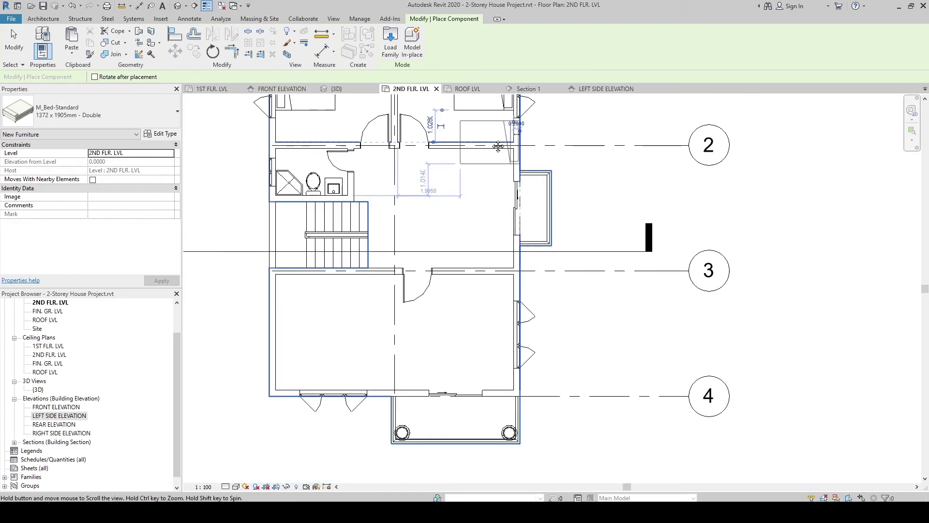
pyautogui.click(485, 330)
pyautogui.press('Escape')
pyautogui.press('Escape')
# Change the bed between grids 3 and 4 to the 1981 x 2032mm - King type
pyautogui.click(452, 315)
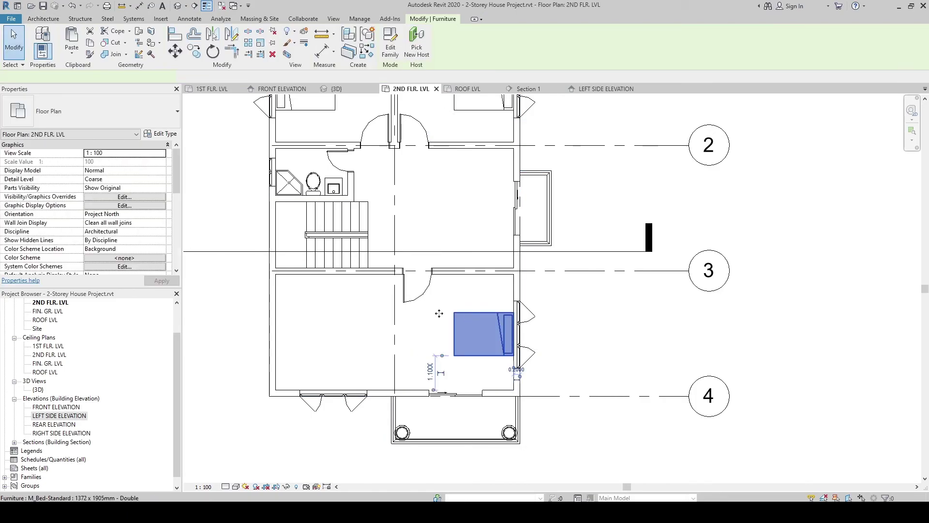
pyautogui.click(92, 113)
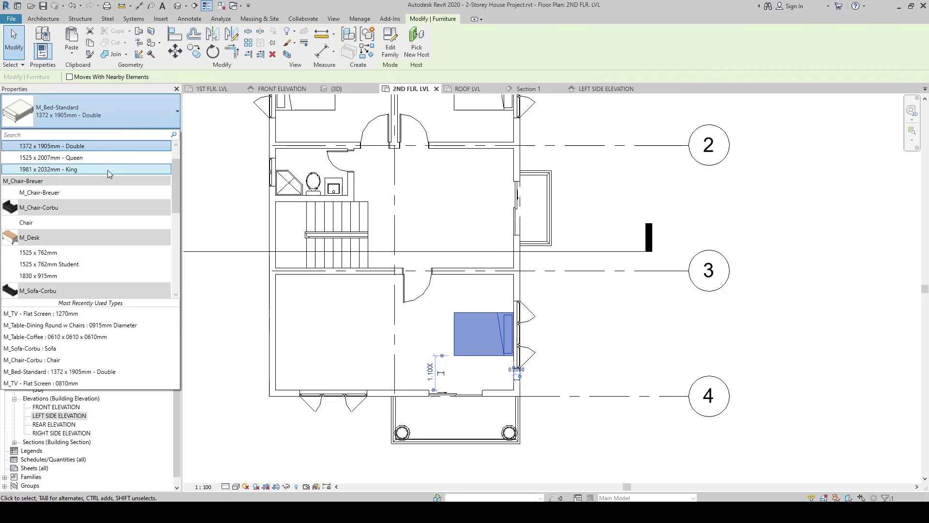
pyautogui.click(109, 169)
pyautogui.click(597, 315)
# Place an M_Sofa-Corbu sofa along the grid 2 wall in the open area beside the side balcony
pyautogui.scroll(-2, 596, 315)
pyautogui.moveTo(596, 315); pyautogui.dragTo(529, 327, button='middle')
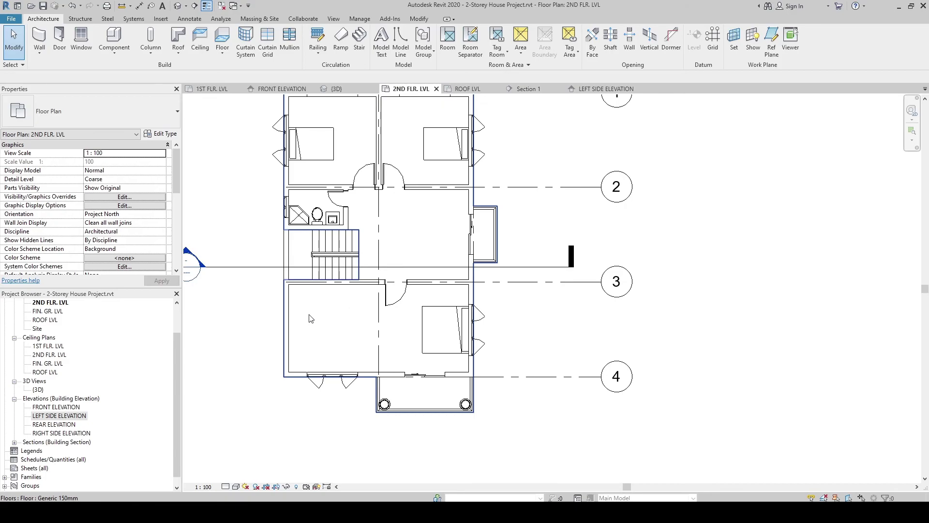
pyautogui.moveTo(559, 315)
pyautogui.mouseDown(button='middle')
pyautogui.moveTo(554, 309)
pyautogui.moveTo(533, 335)
pyautogui.mouseUp(button='middle')
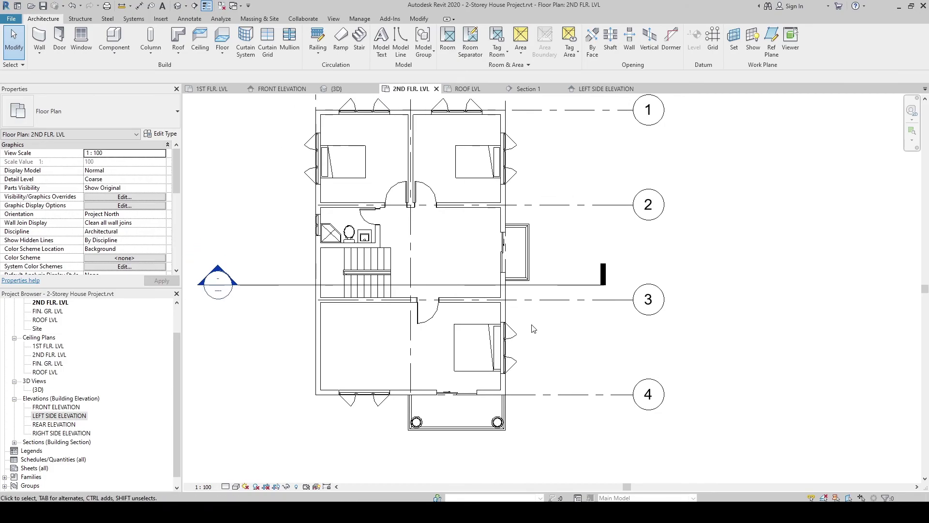
pyautogui.scroll(1, 451, 242)
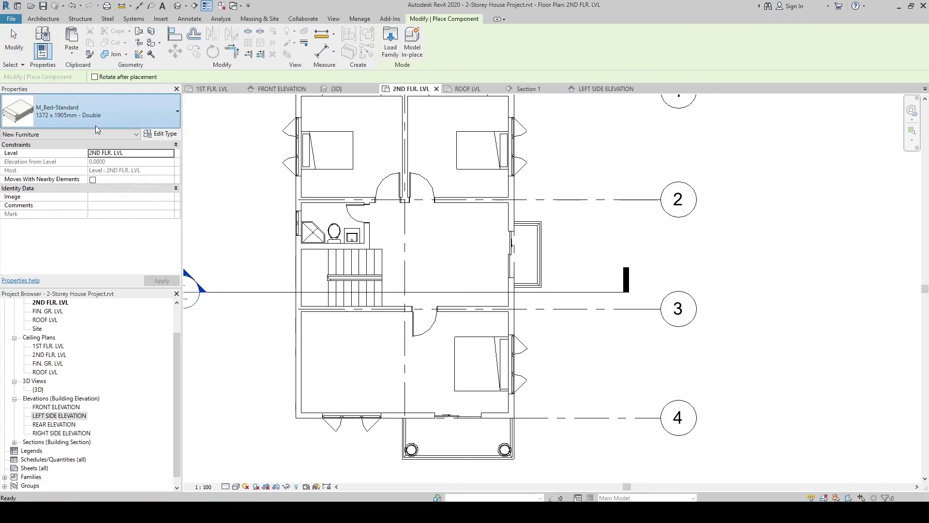
pyautogui.click(95, 121)
pyautogui.scroll(-10, 72, 173)
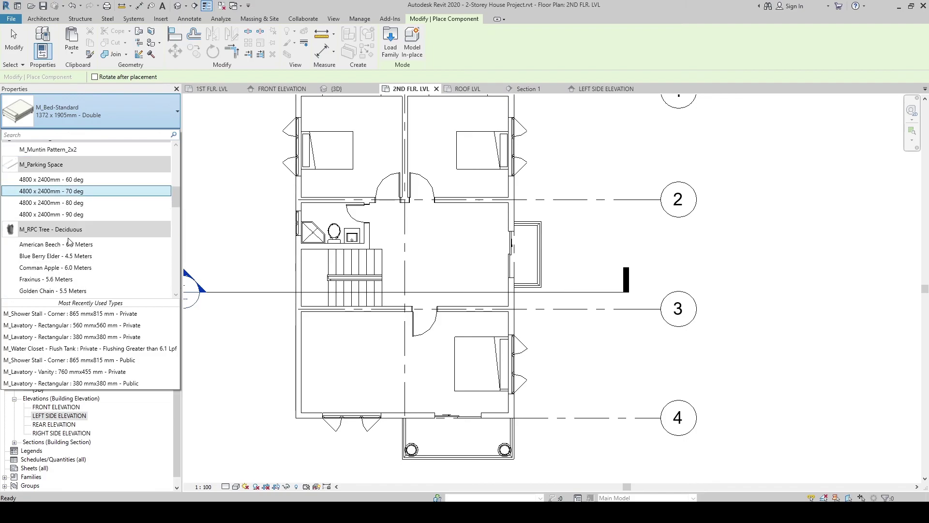
pyautogui.scroll(-3, 69, 241)
pyautogui.click(71, 235)
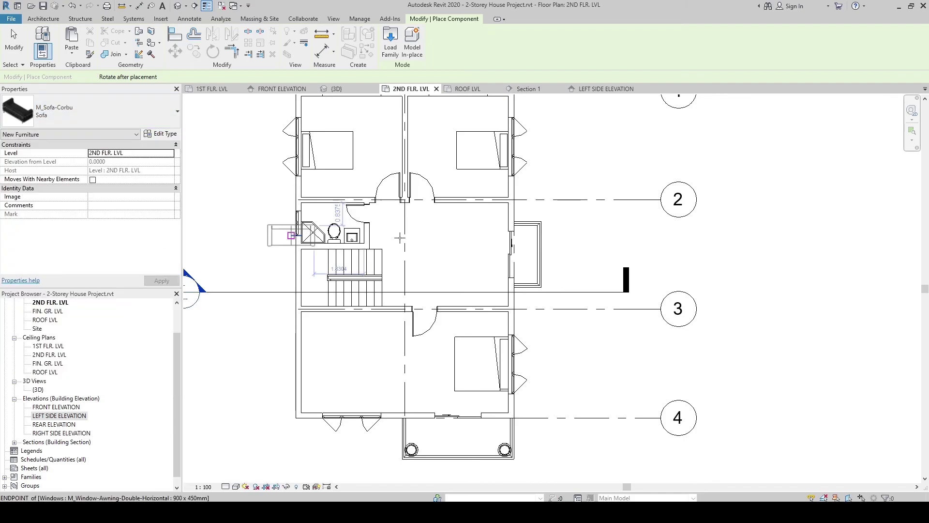
pyautogui.scroll(2, 446, 224)
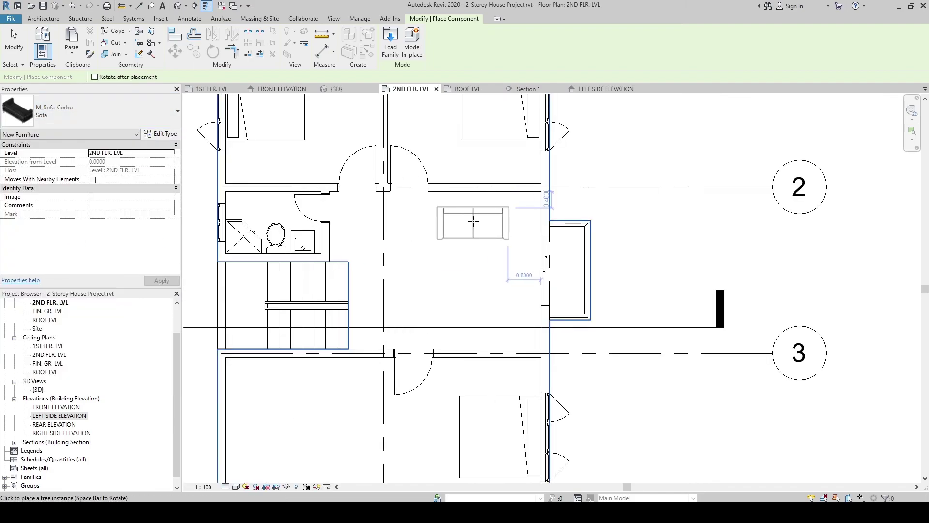
pyautogui.click(450, 265)
# Add two more M_Sofa-Corbu sofas, one rotated to face the side balcony and one along the grid 3 wall facing the first sofa
pyautogui.press('space')
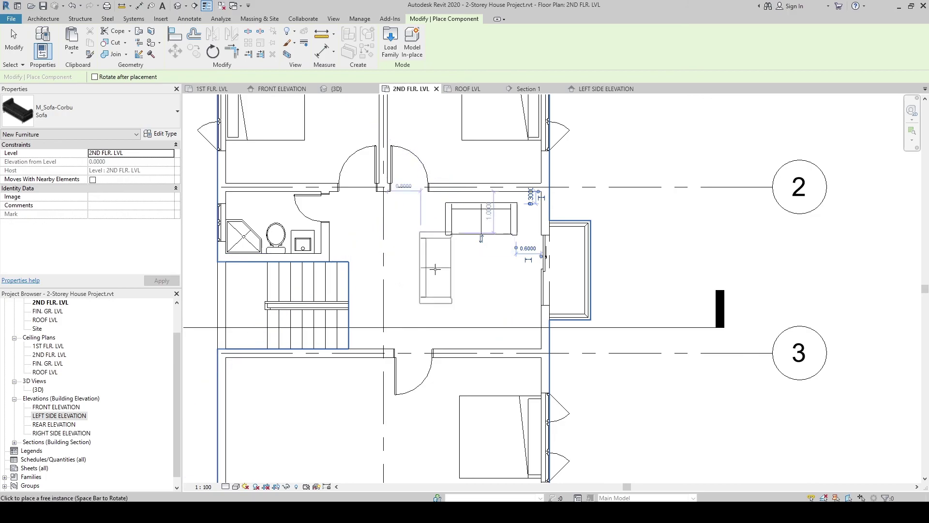
pyautogui.click(480, 326)
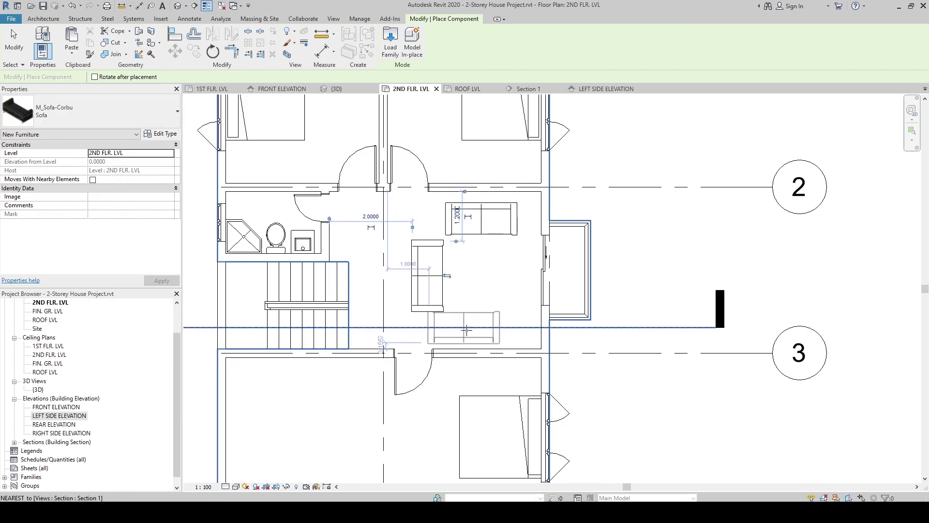
pyautogui.click(489, 334)
pyautogui.press('Escape')
pyautogui.press('Escape')
pyautogui.scroll(-1, 480, 302)
pyautogui.moveTo(480, 302); pyautogui.dragTo(471, 272, button='middle')
pyautogui.scroll(-1, 473, 276)
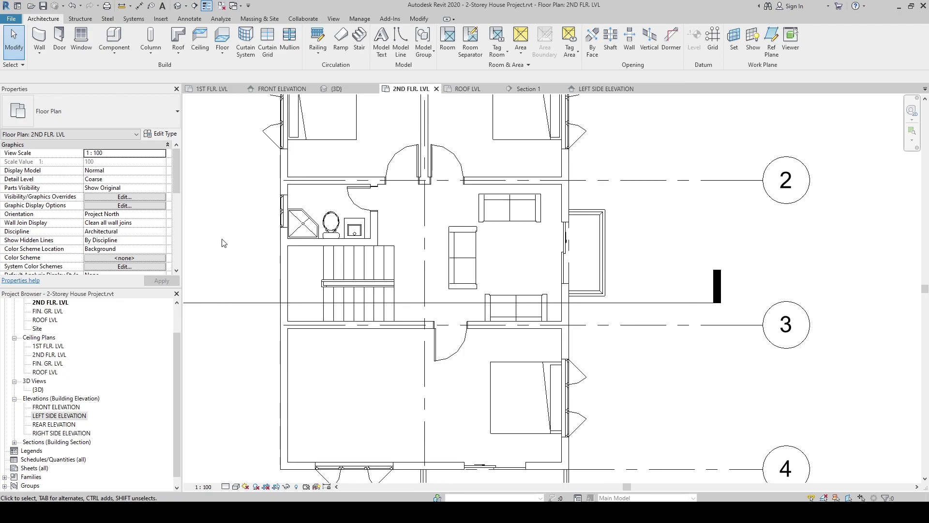
pyautogui.scroll(-2, 223, 243)
pyautogui.moveTo(222, 239); pyautogui.dragTo(247, 245, button='middle')
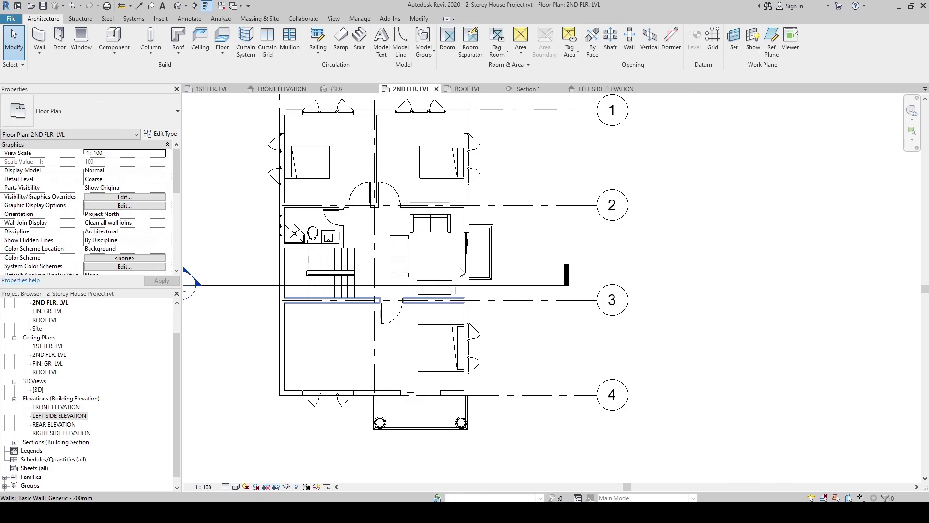